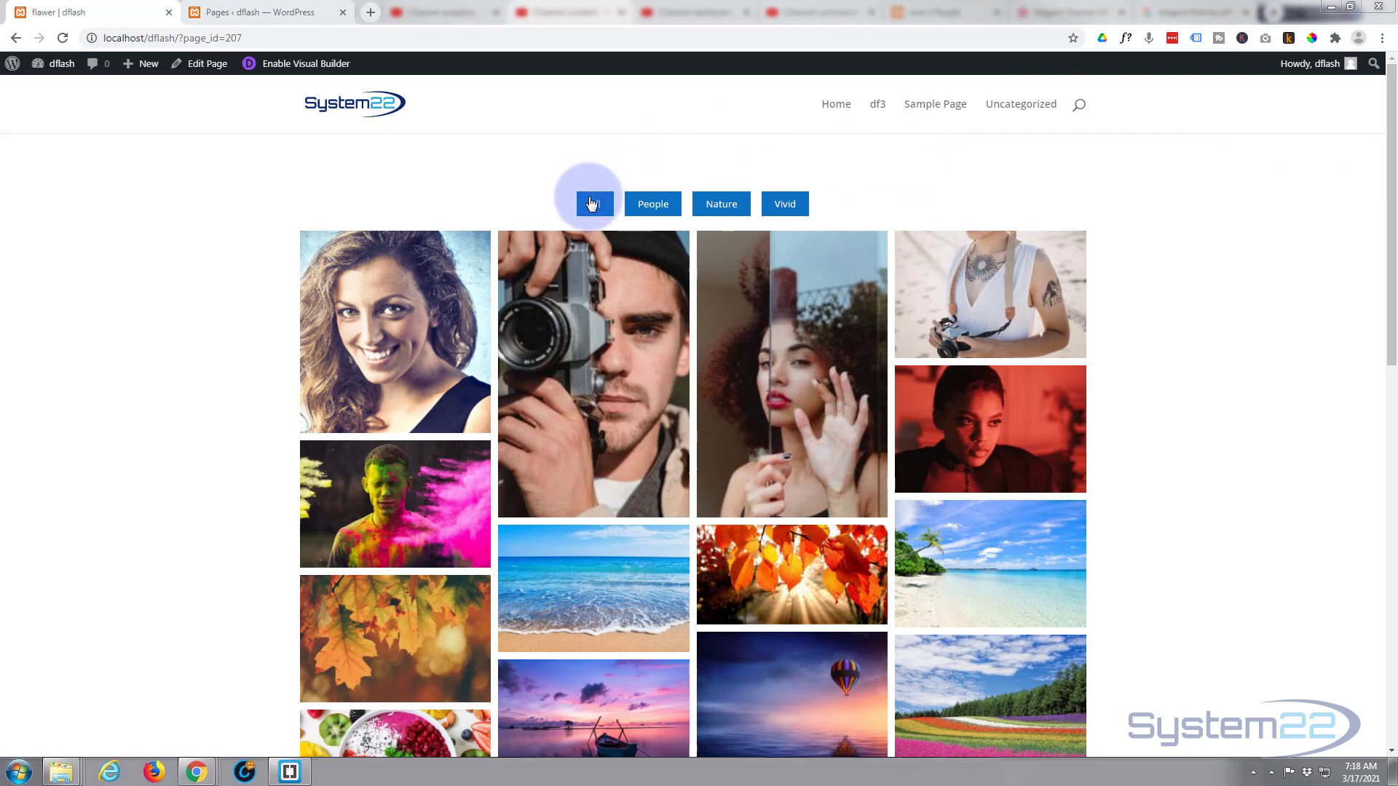
Step: Try the existing gallery's People, Nature and Vivid filters, then show all photos again
click(653, 205)
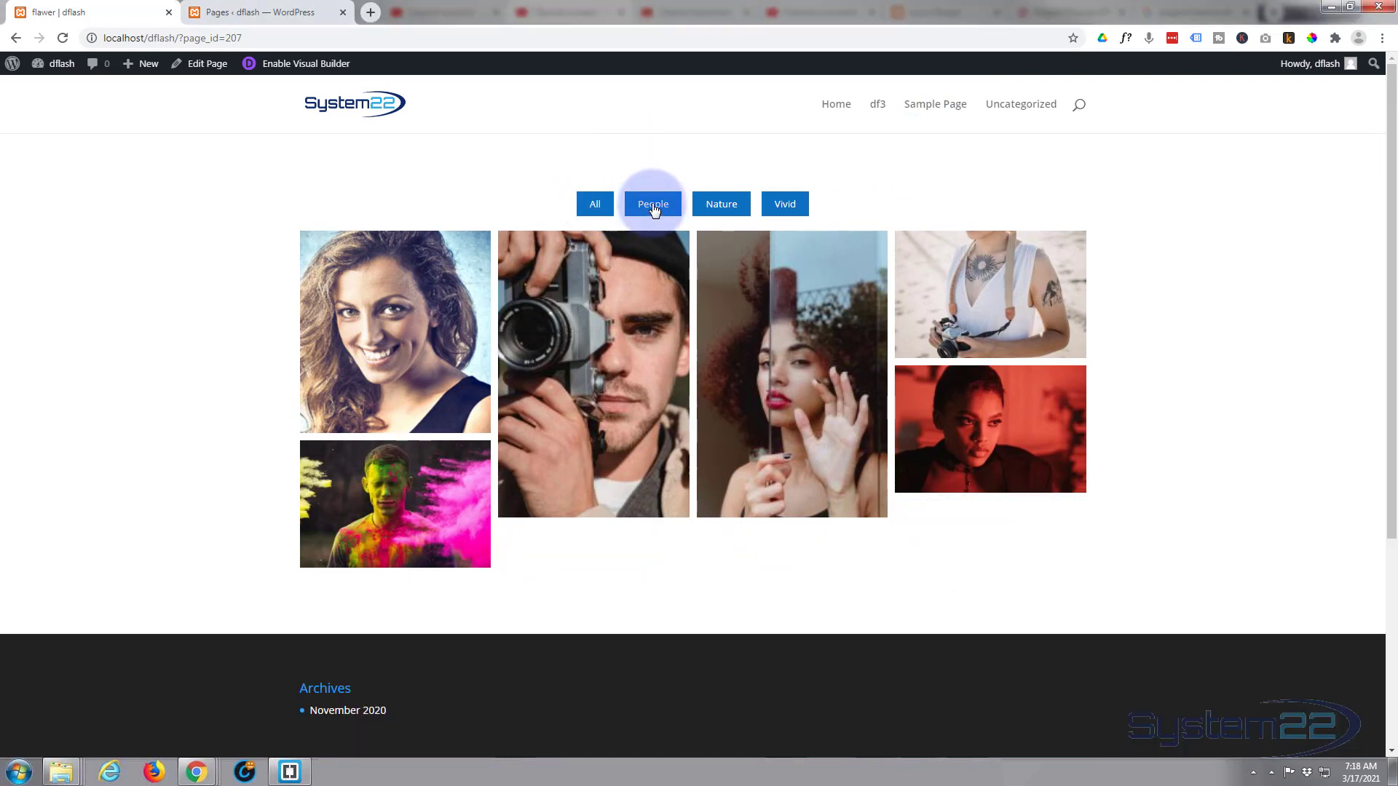
click(717, 205)
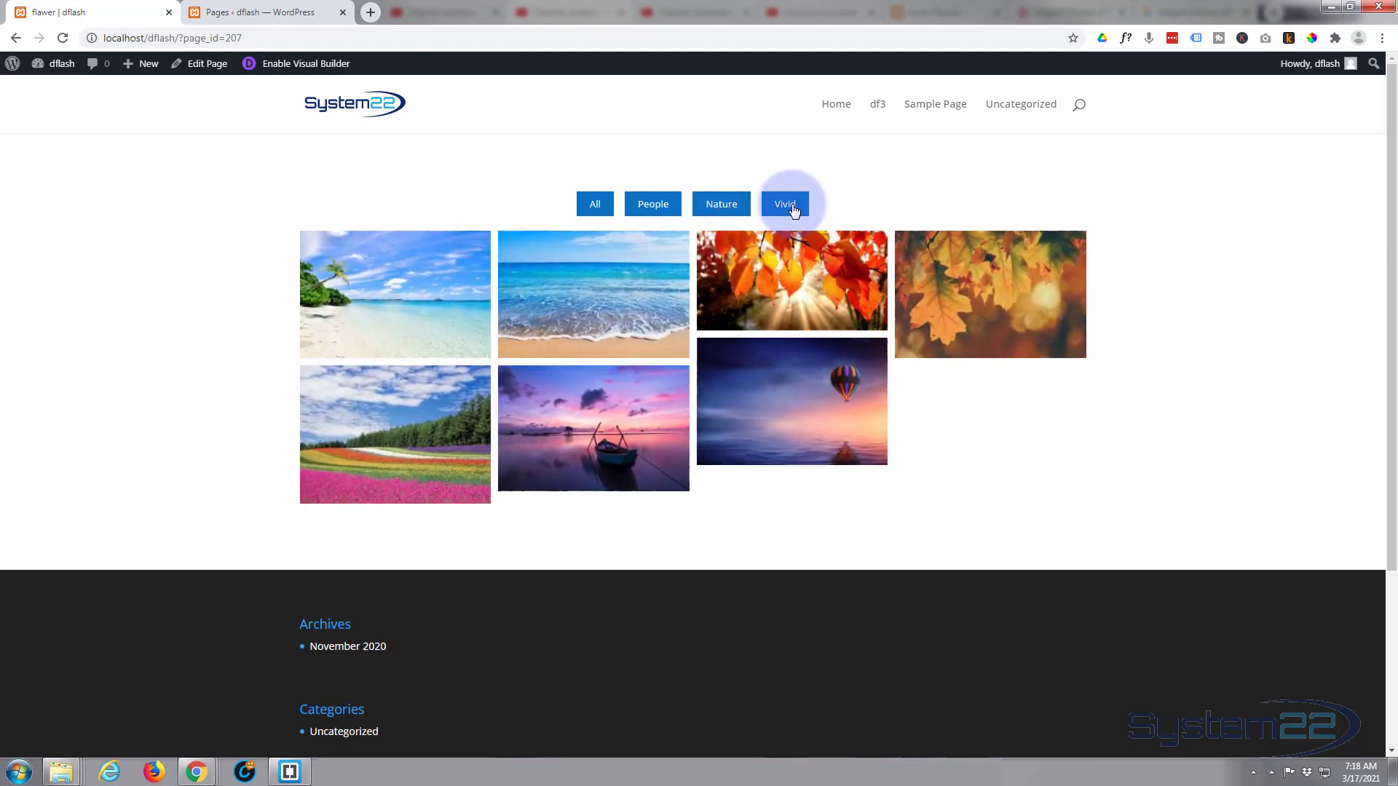
click(786, 205)
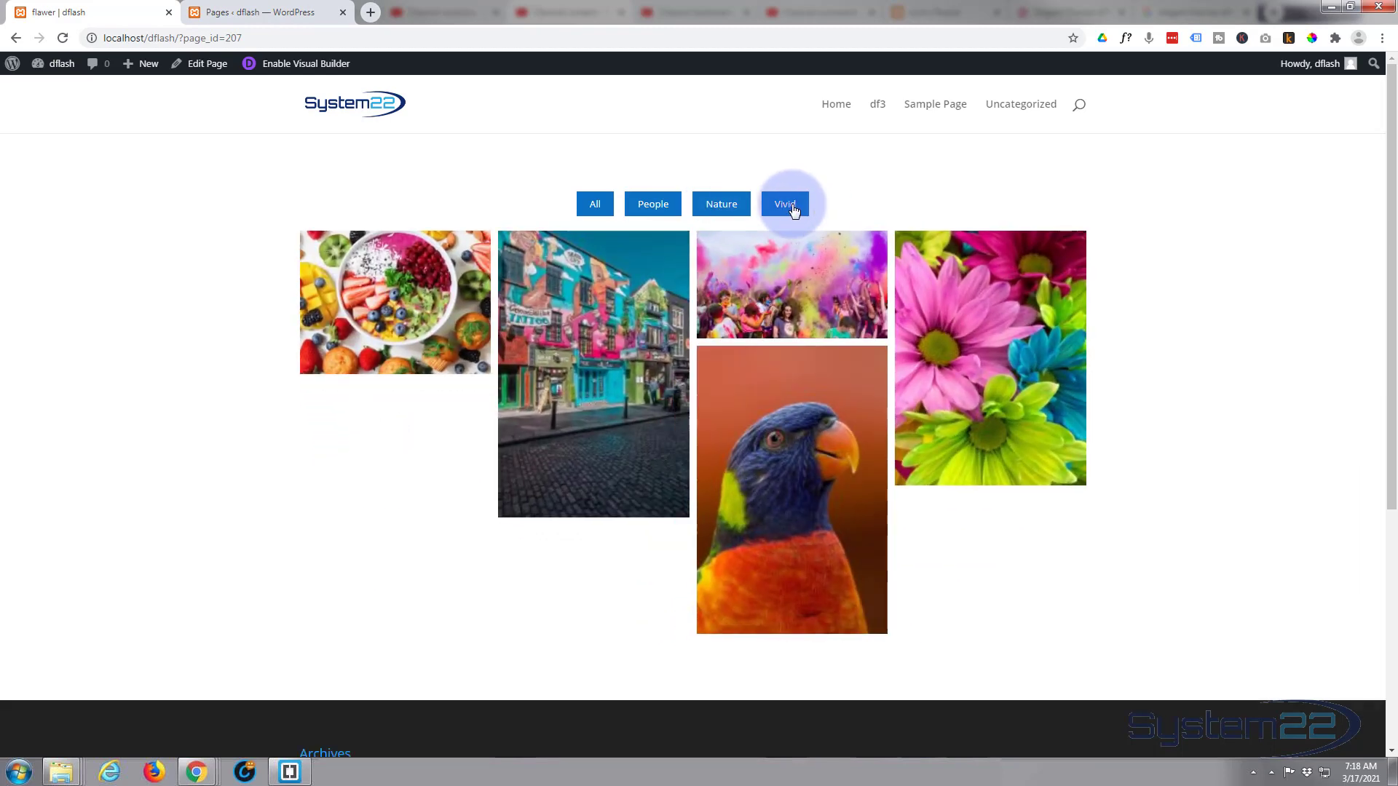
click(594, 208)
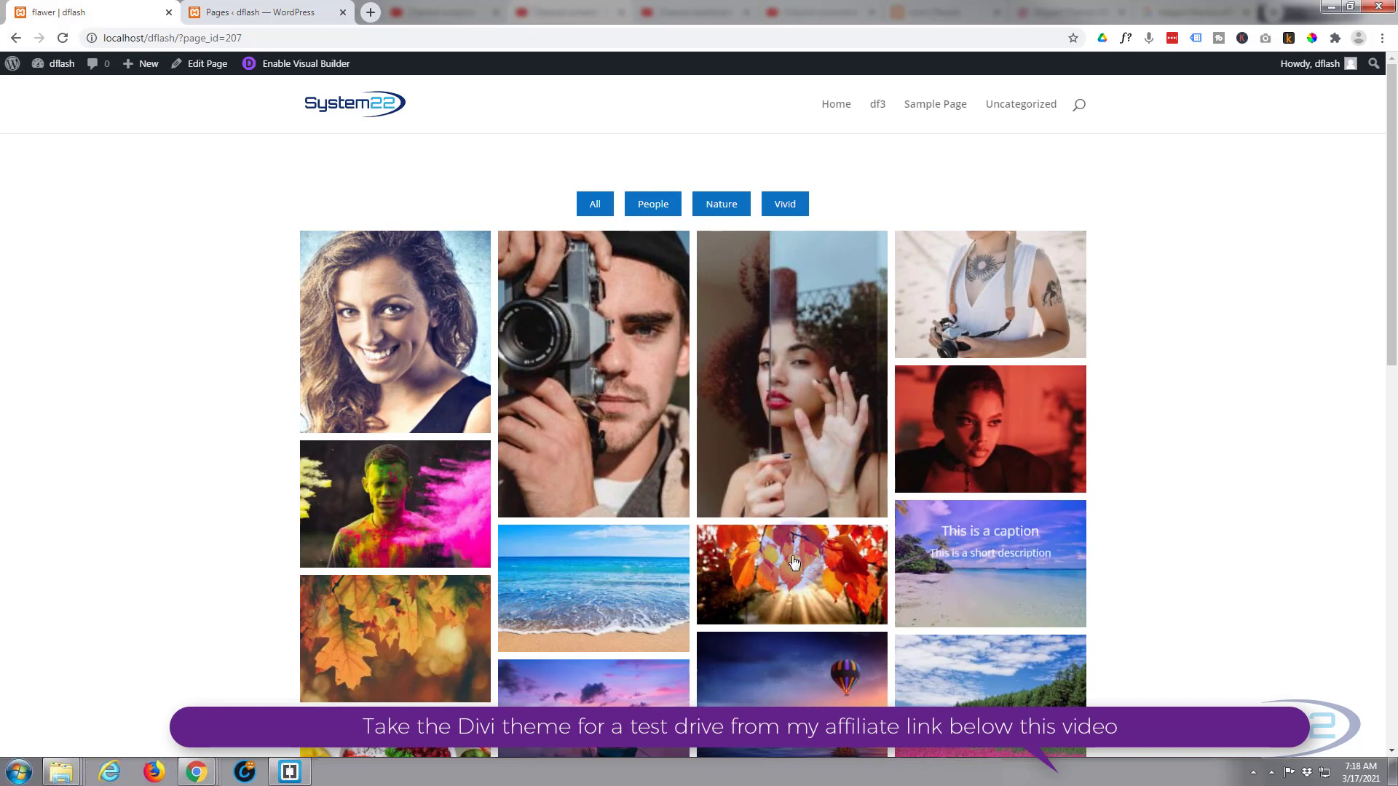
Step: View two photos in the lightbox, then delete the old gallery and open the Insert Module list
click(804, 406)
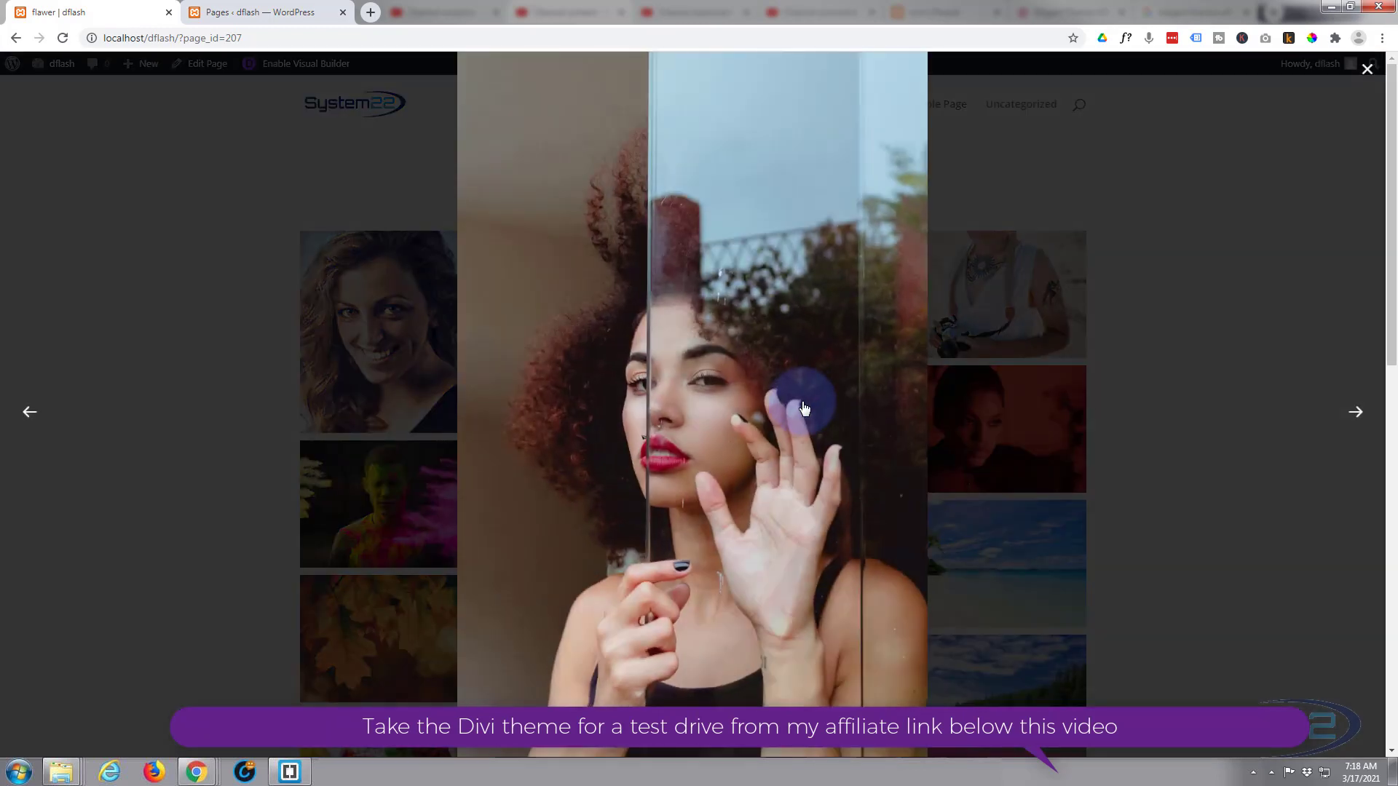
click(966, 419)
click(969, 423)
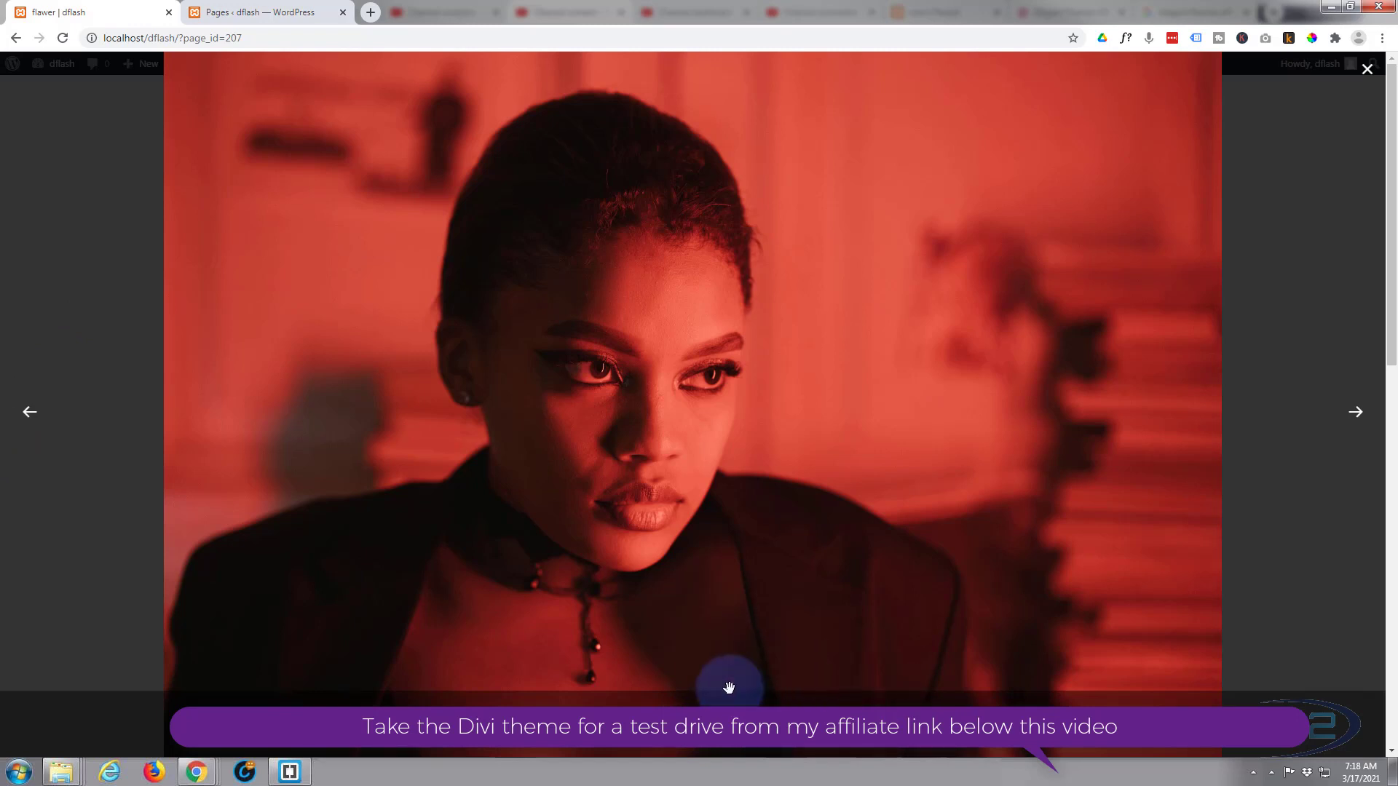
click(1366, 70)
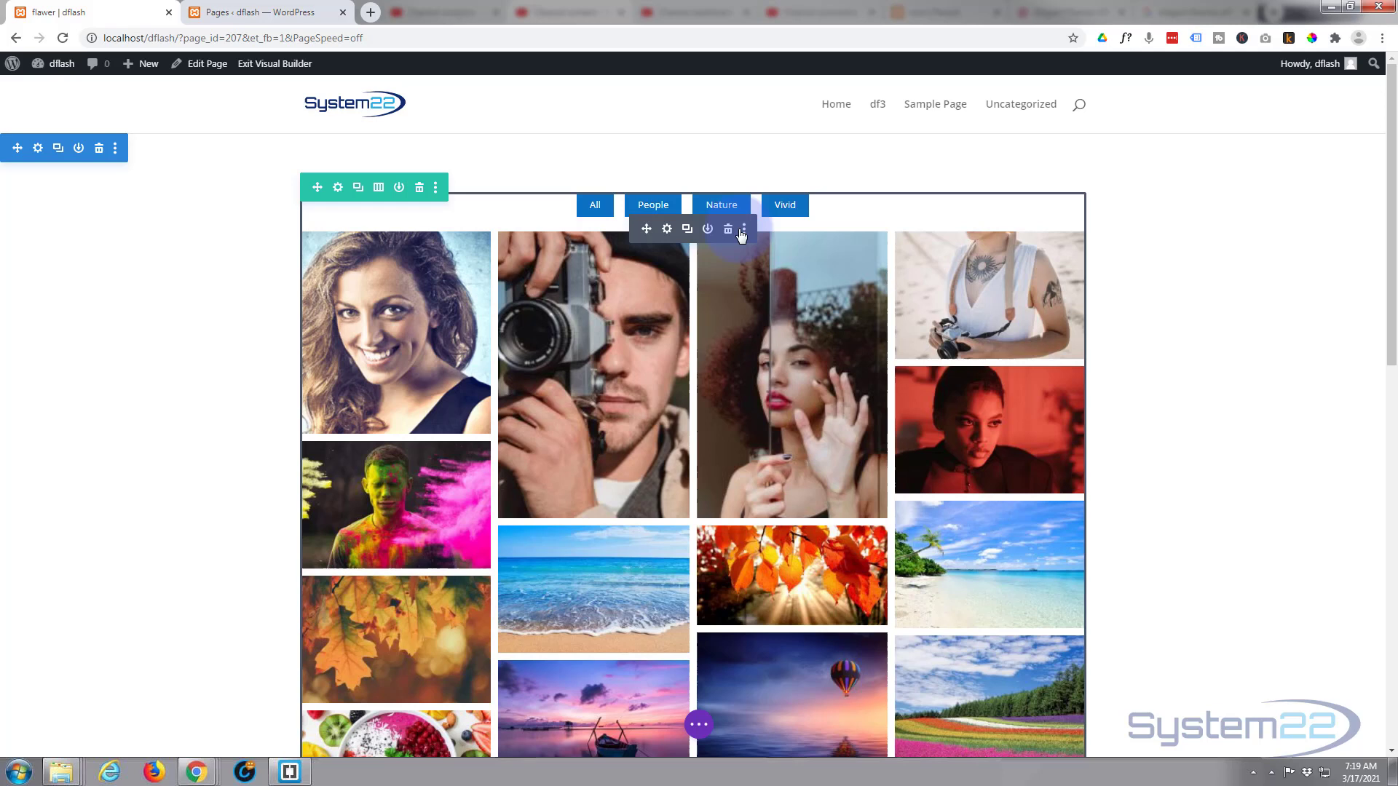
click(726, 231)
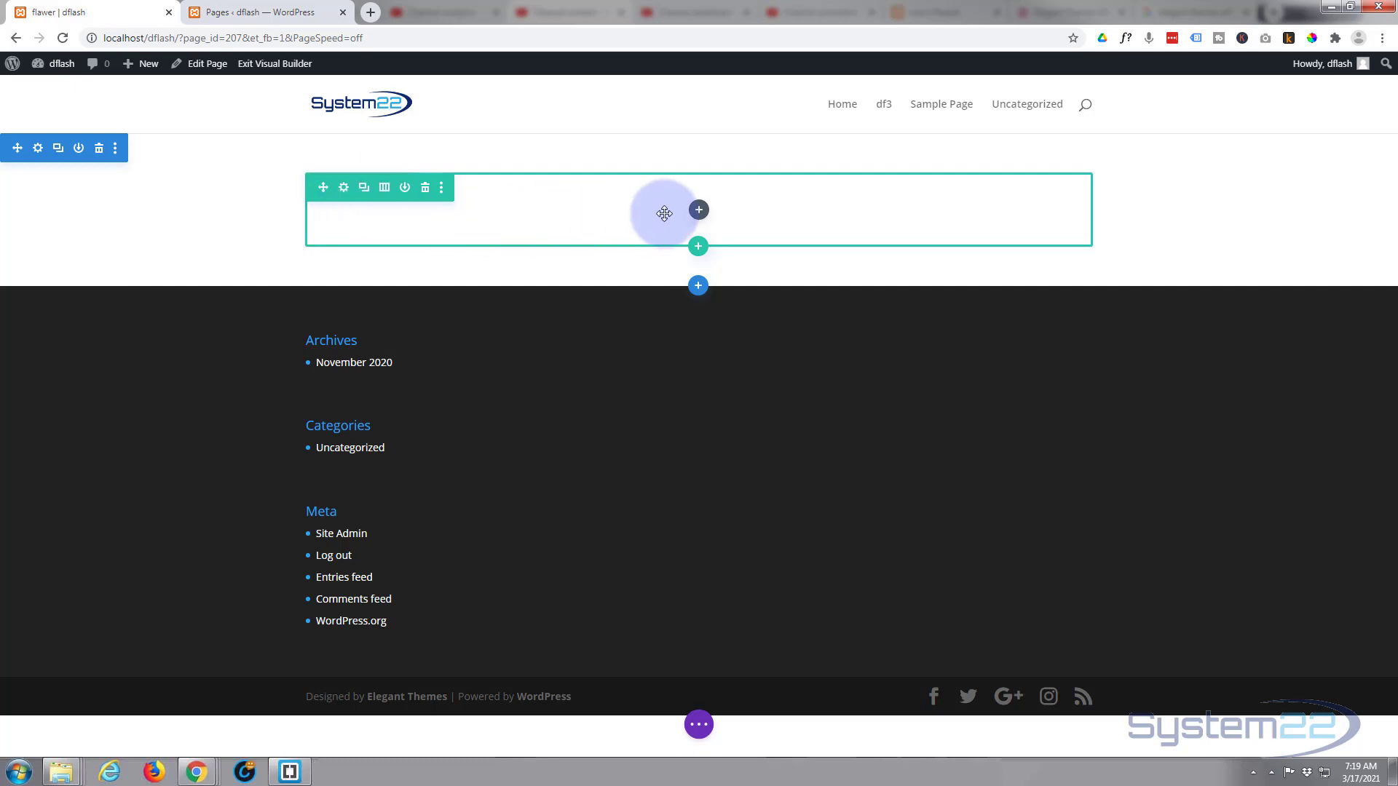
click(699, 213)
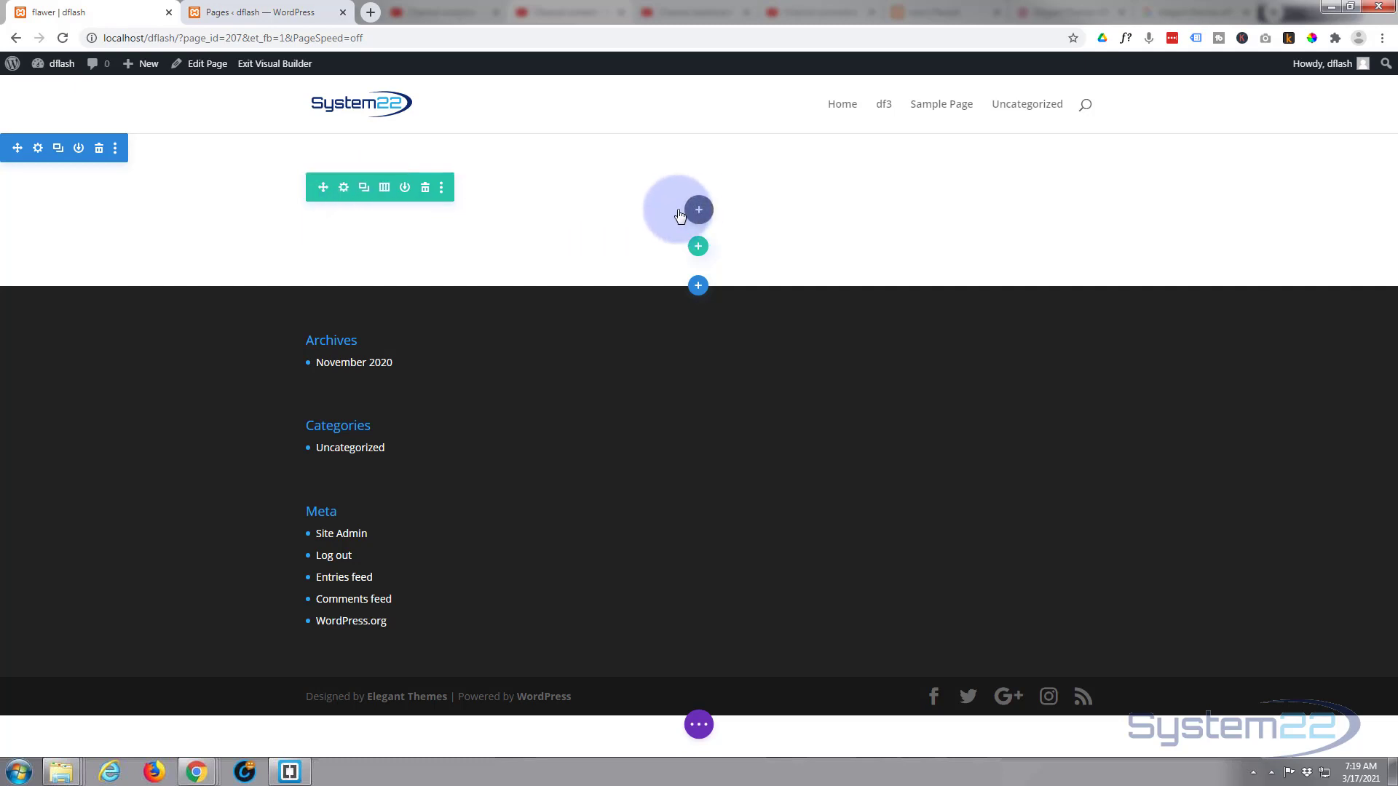
Step: Search and scroll through the Insert Module list to locate Advanced Image Gallery
click(648, 329)
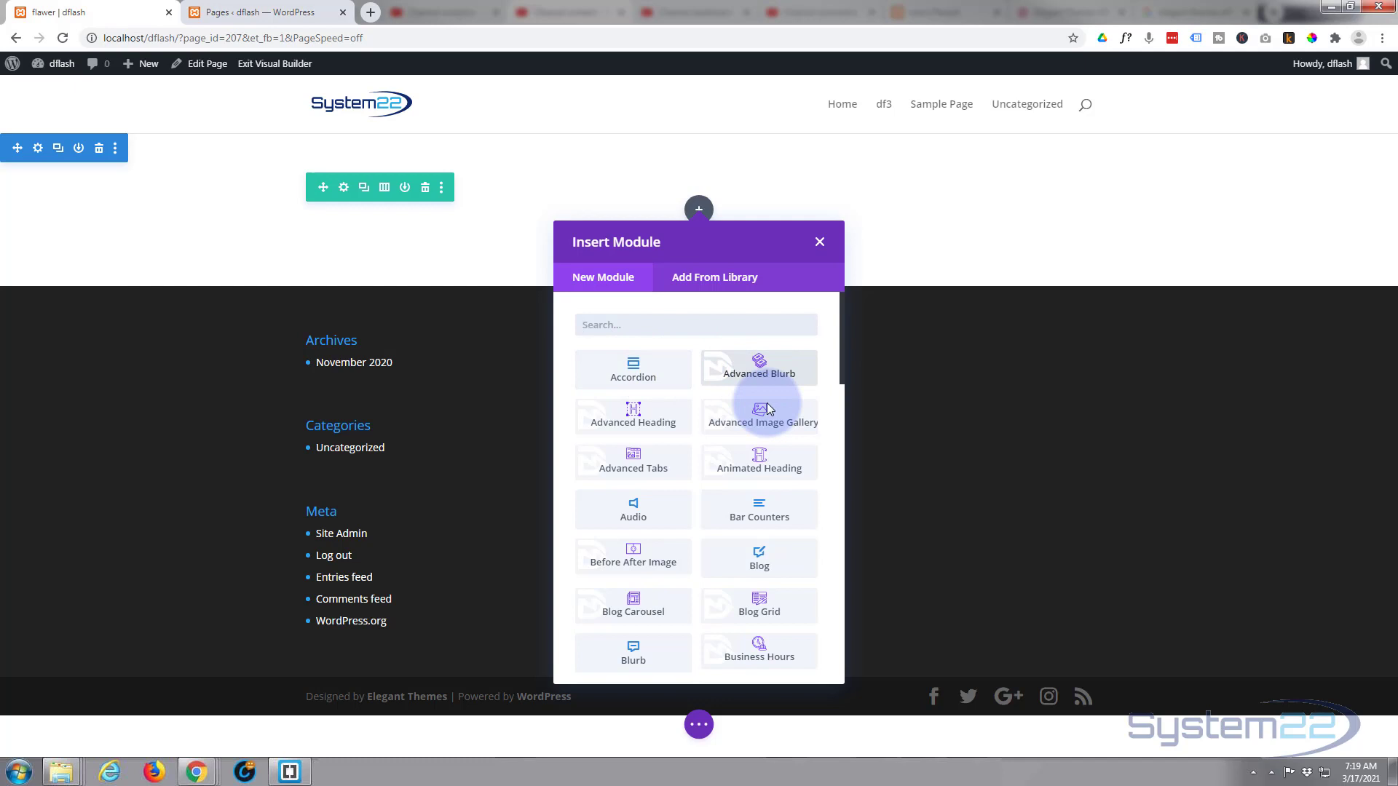
scroll(764, 464, down, 5)
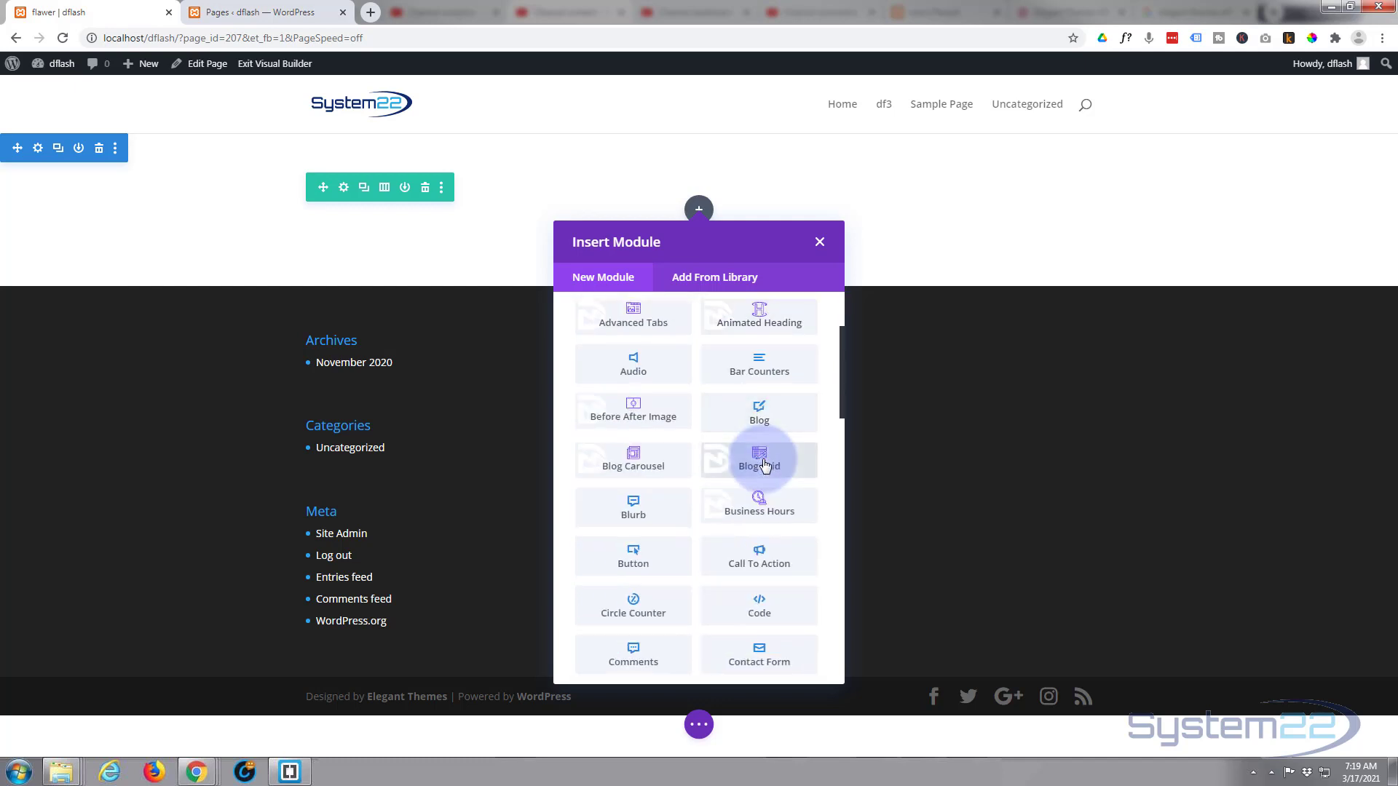
scroll(762, 461, down, 2)
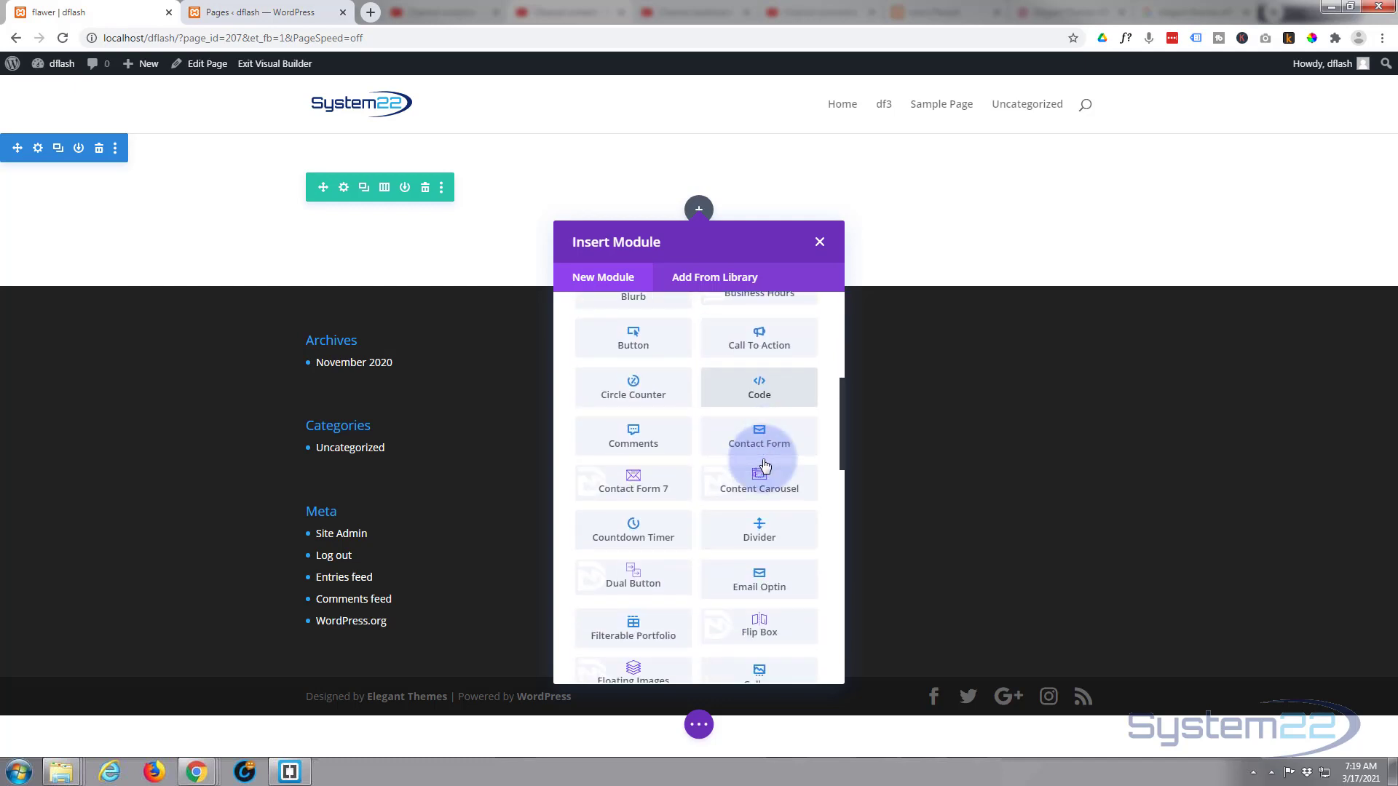
scroll(764, 464, down, 5)
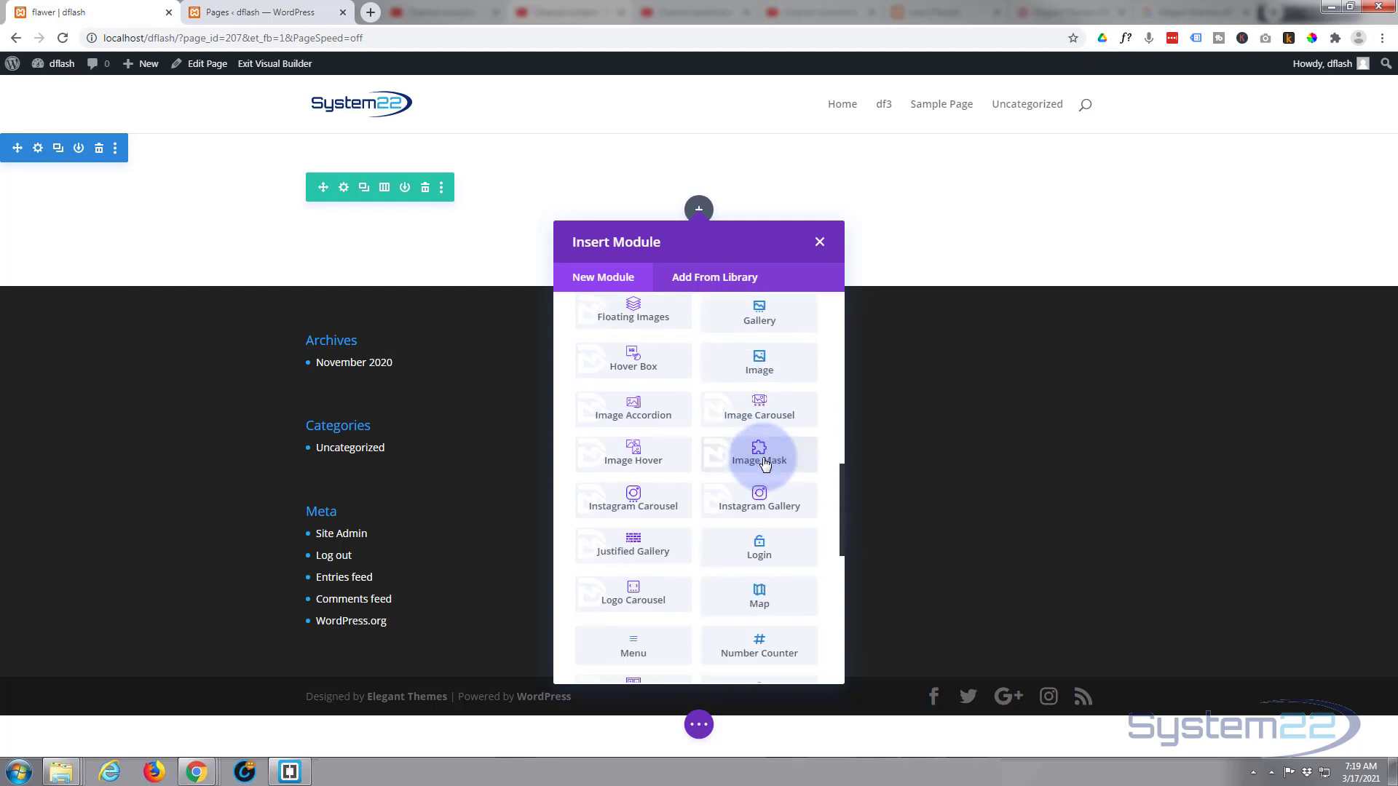
scroll(763, 458, down, 3)
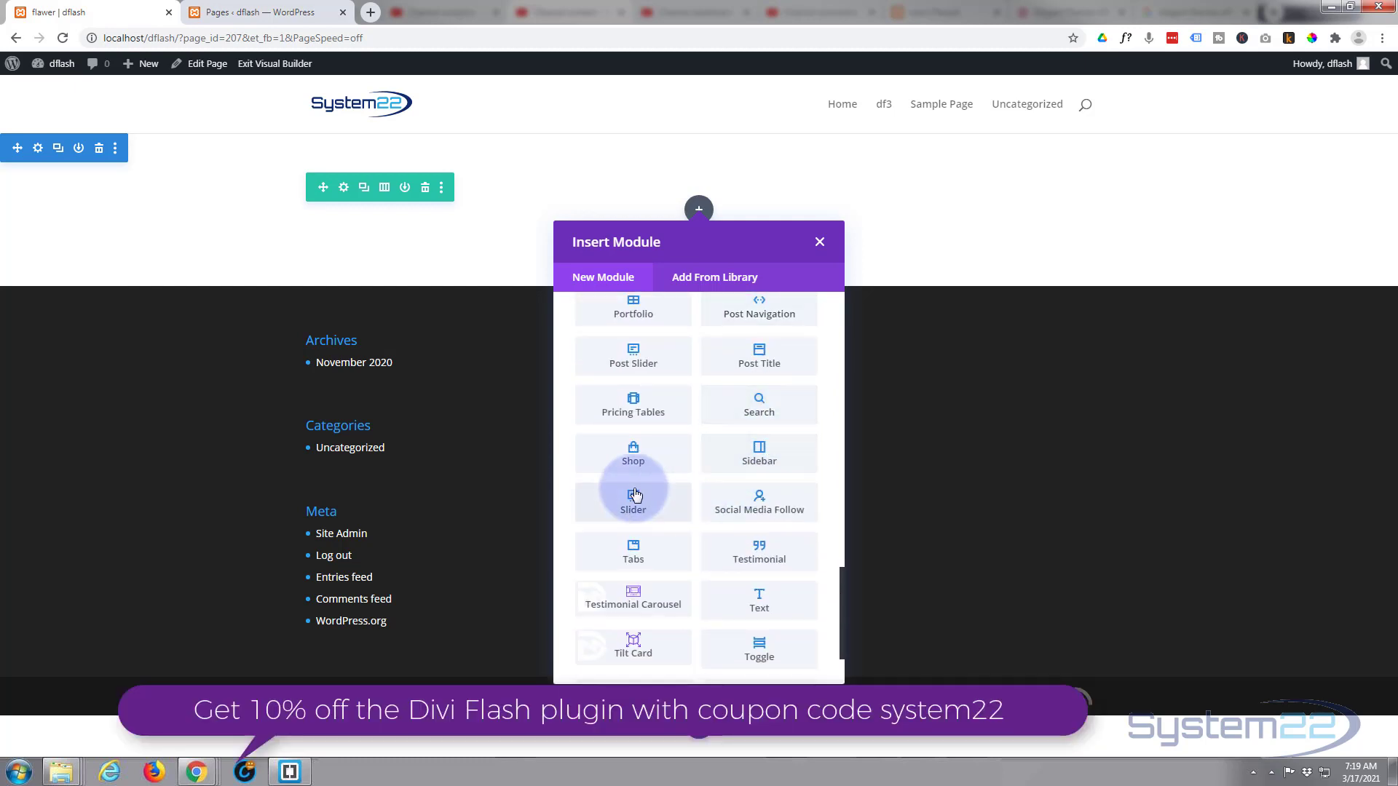
scroll(677, 555, down, 2)
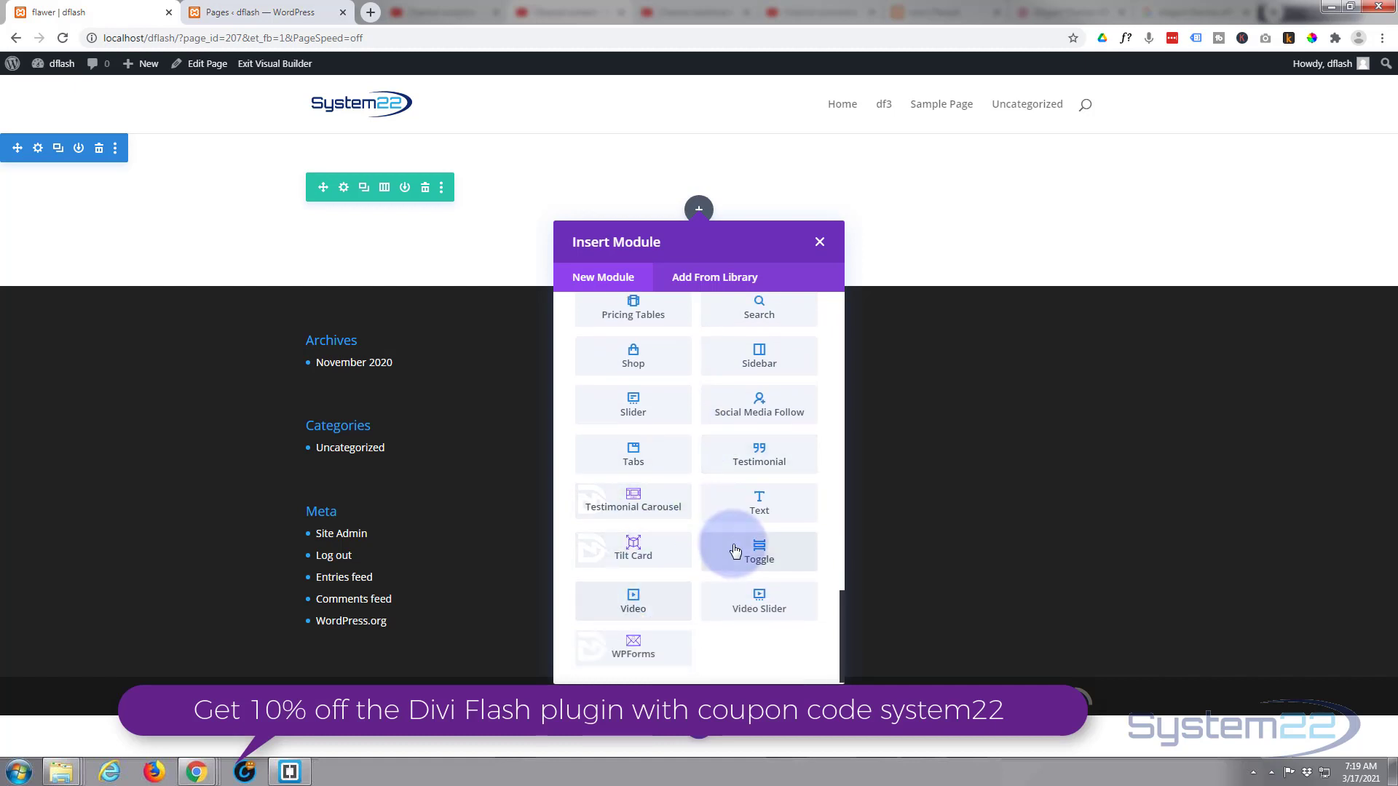
scroll(732, 406, up, 3)
scroll(735, 409, up, 10)
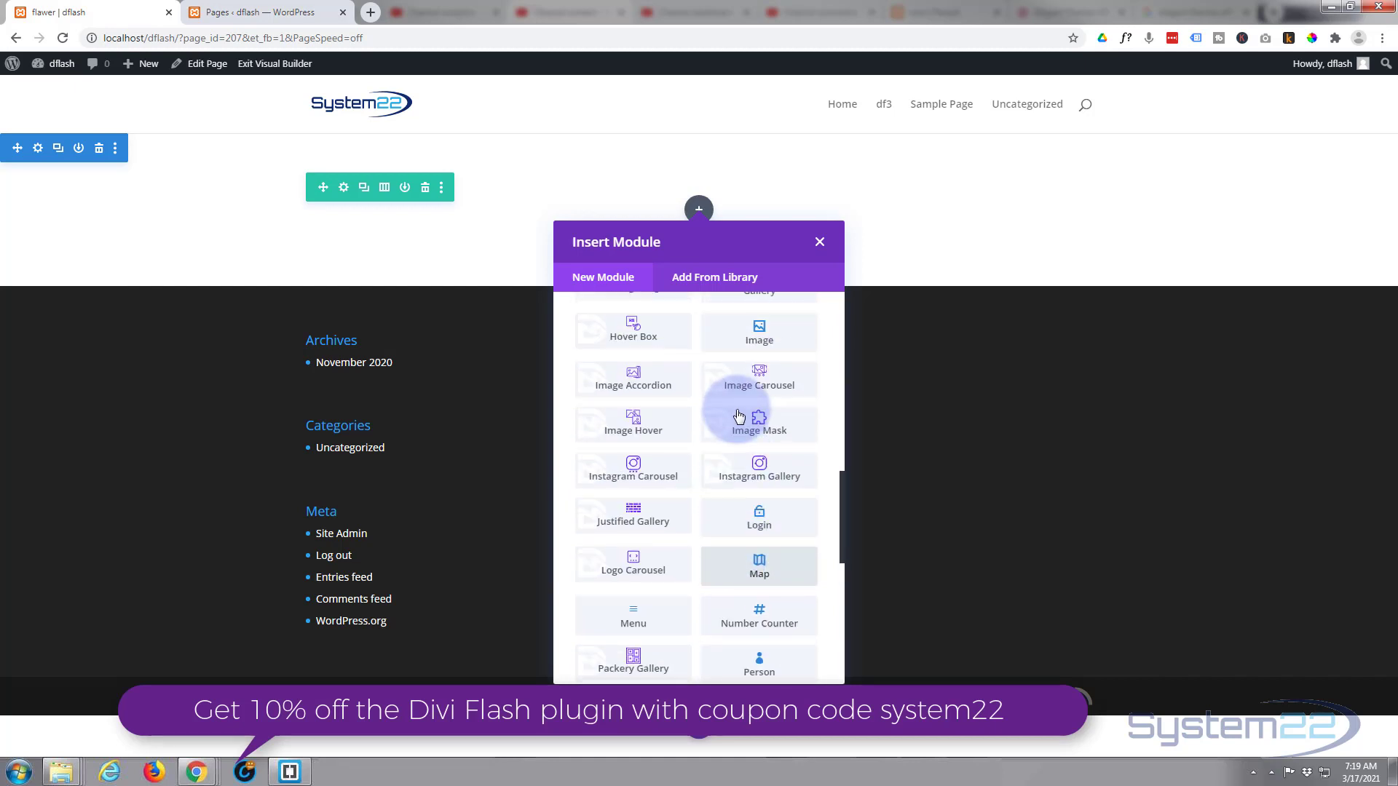
scroll(739, 416, up, 3)
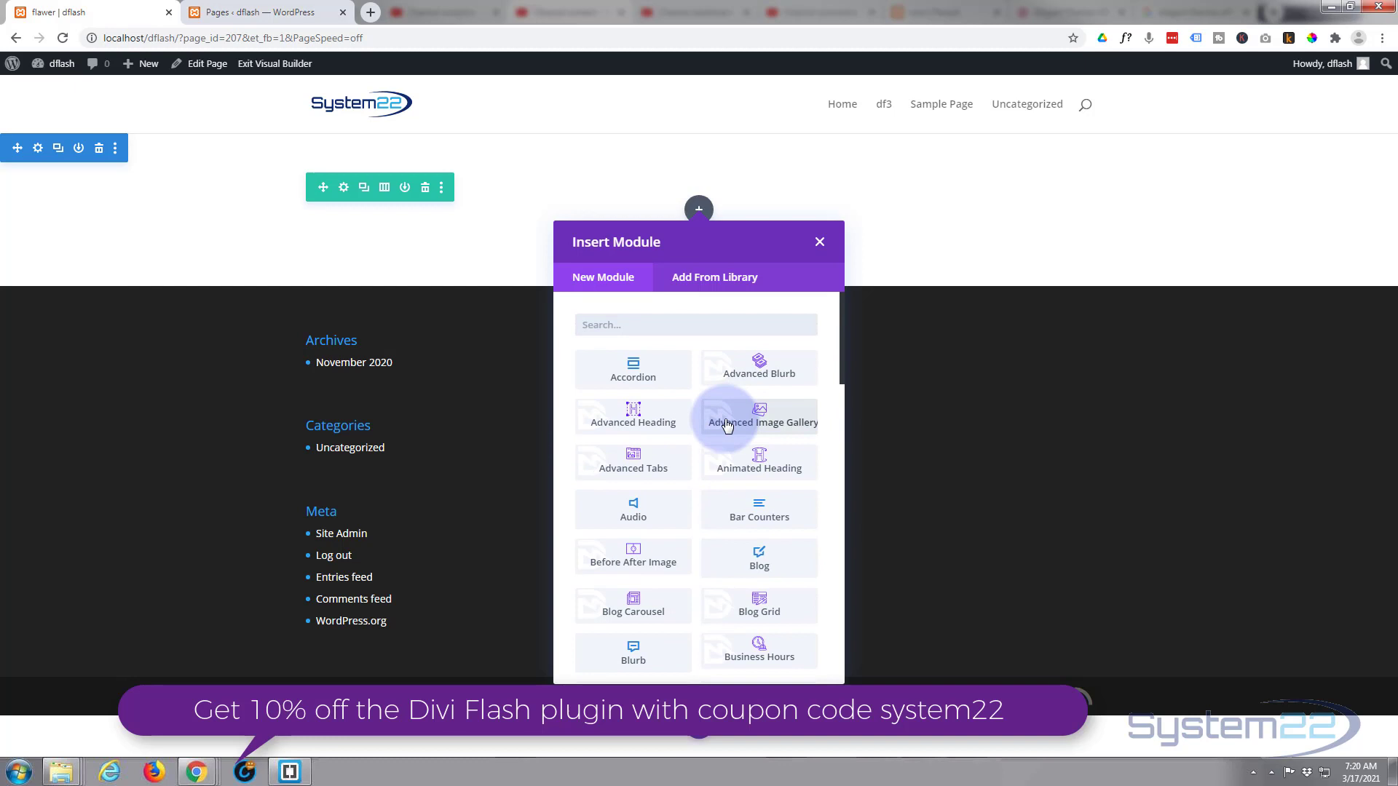
Step: Insert the Advanced Image Gallery module and add a new item titled People
click(761, 417)
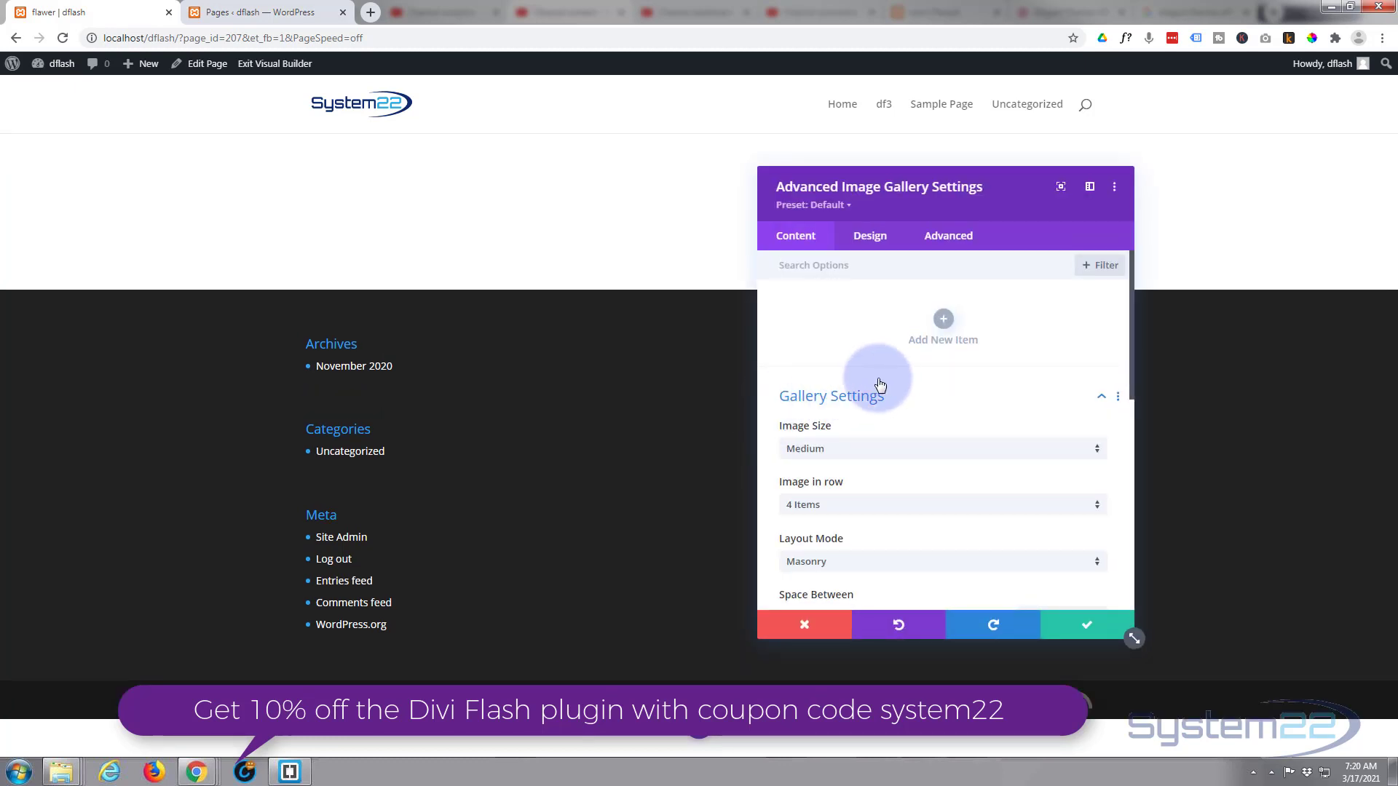
click(945, 320)
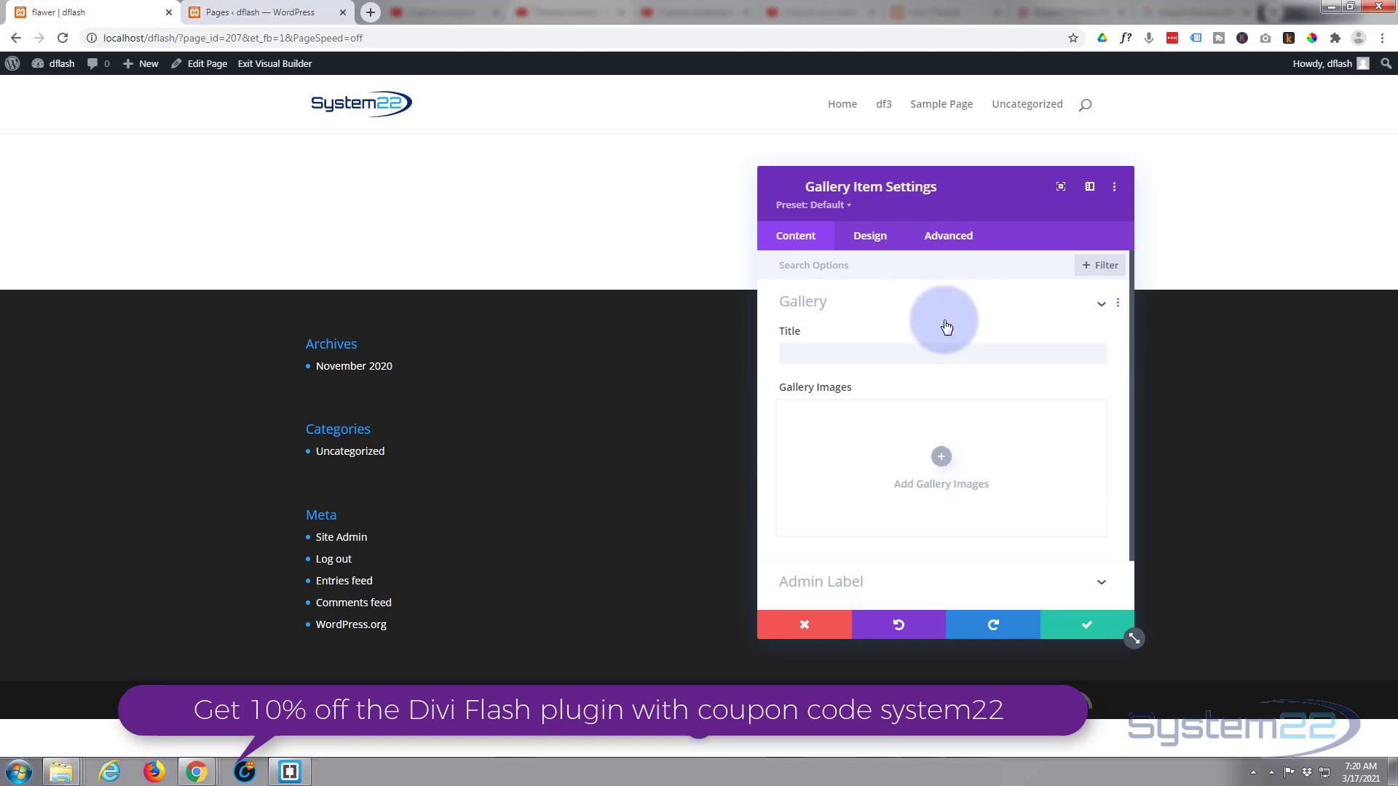
right_click(827, 357)
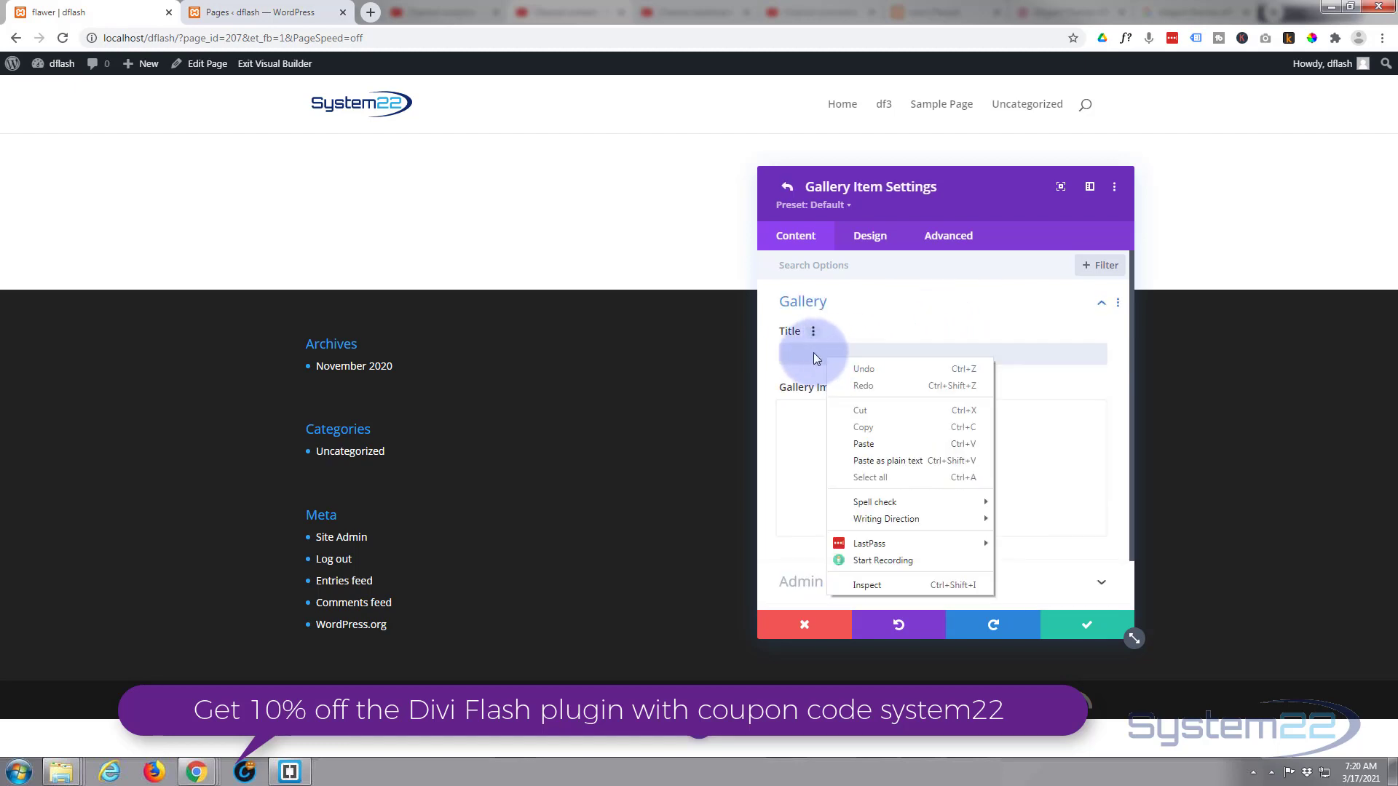
click(812, 354)
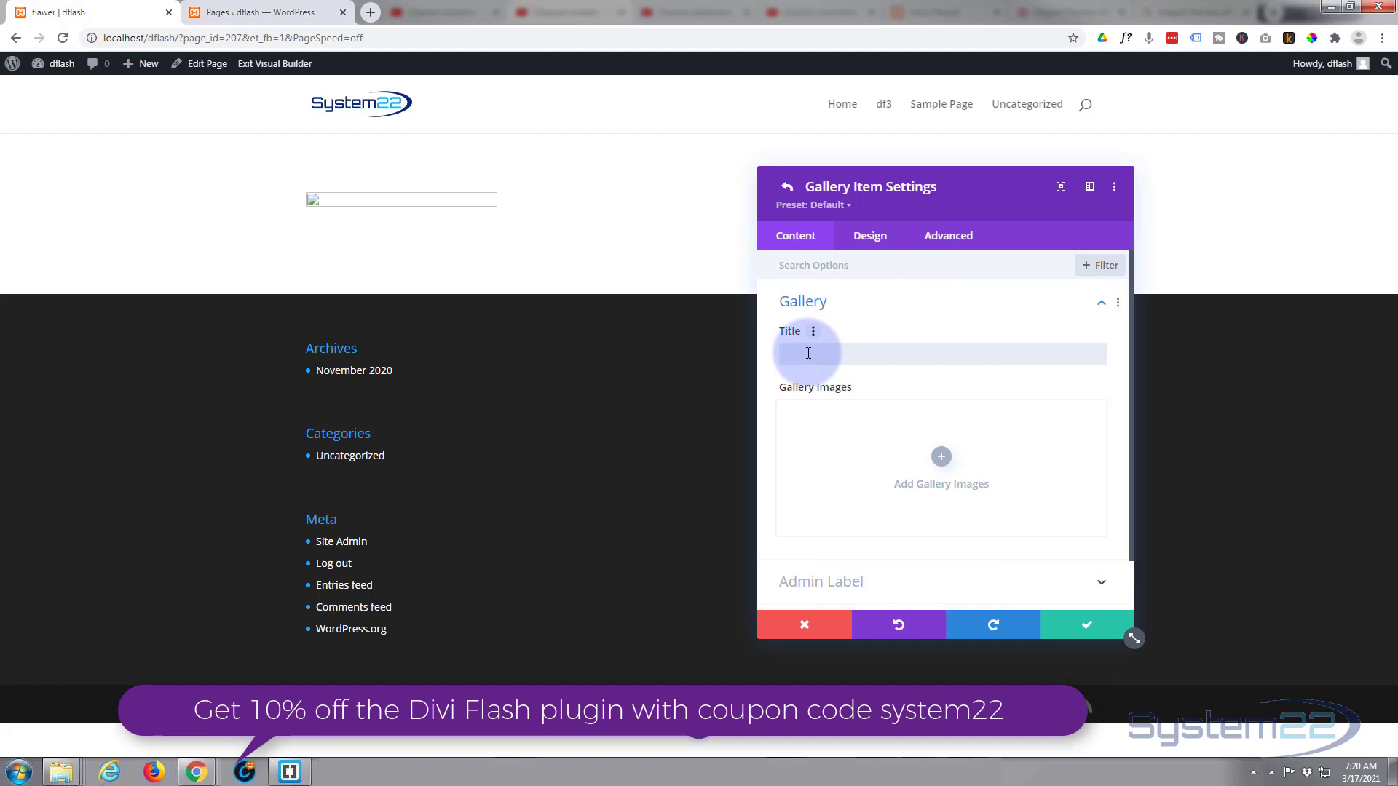
text(People)
Step: Pick five portraits in the Media Library, from man-with-camera to the colour-powder portrait
click(942, 457)
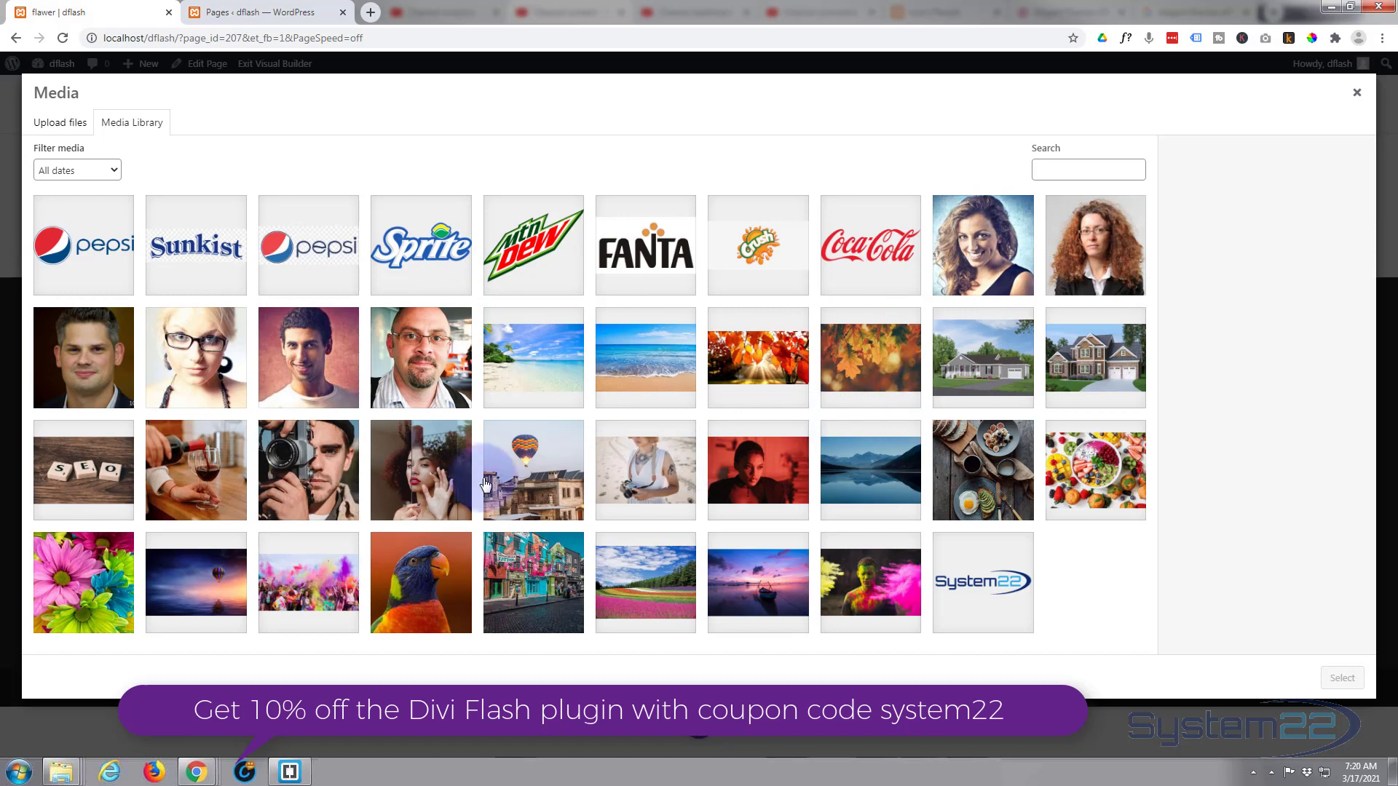
click(309, 470)
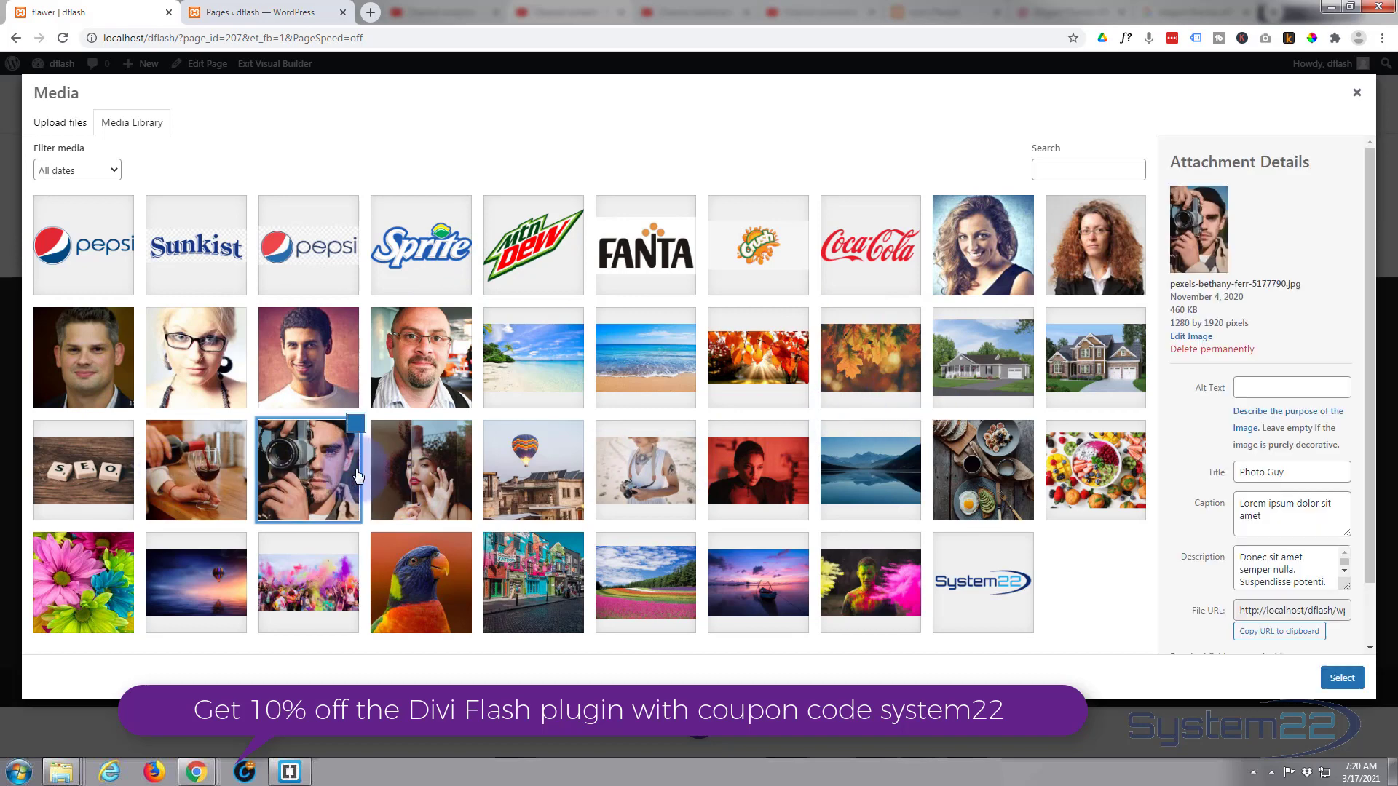
click(429, 478)
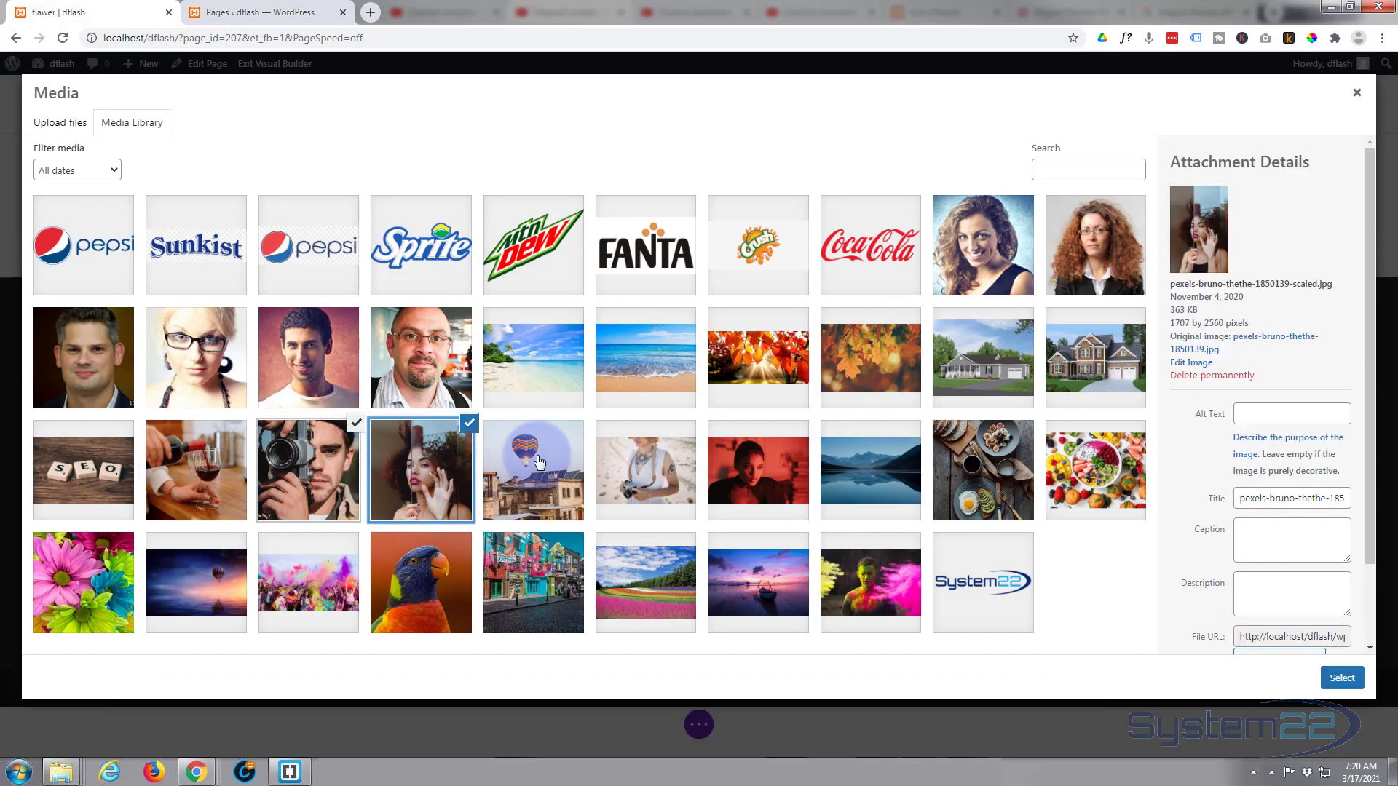
click(660, 482)
click(768, 477)
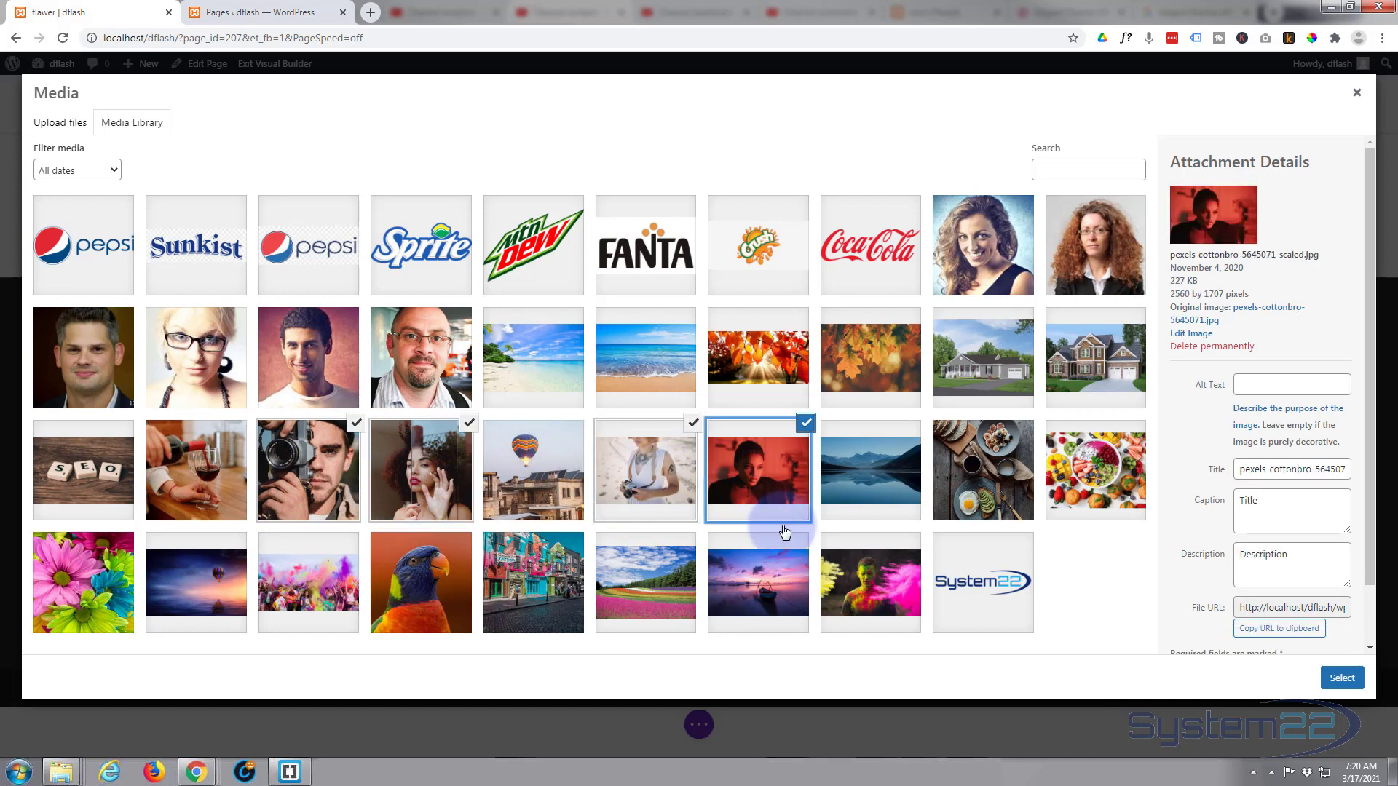
click(861, 593)
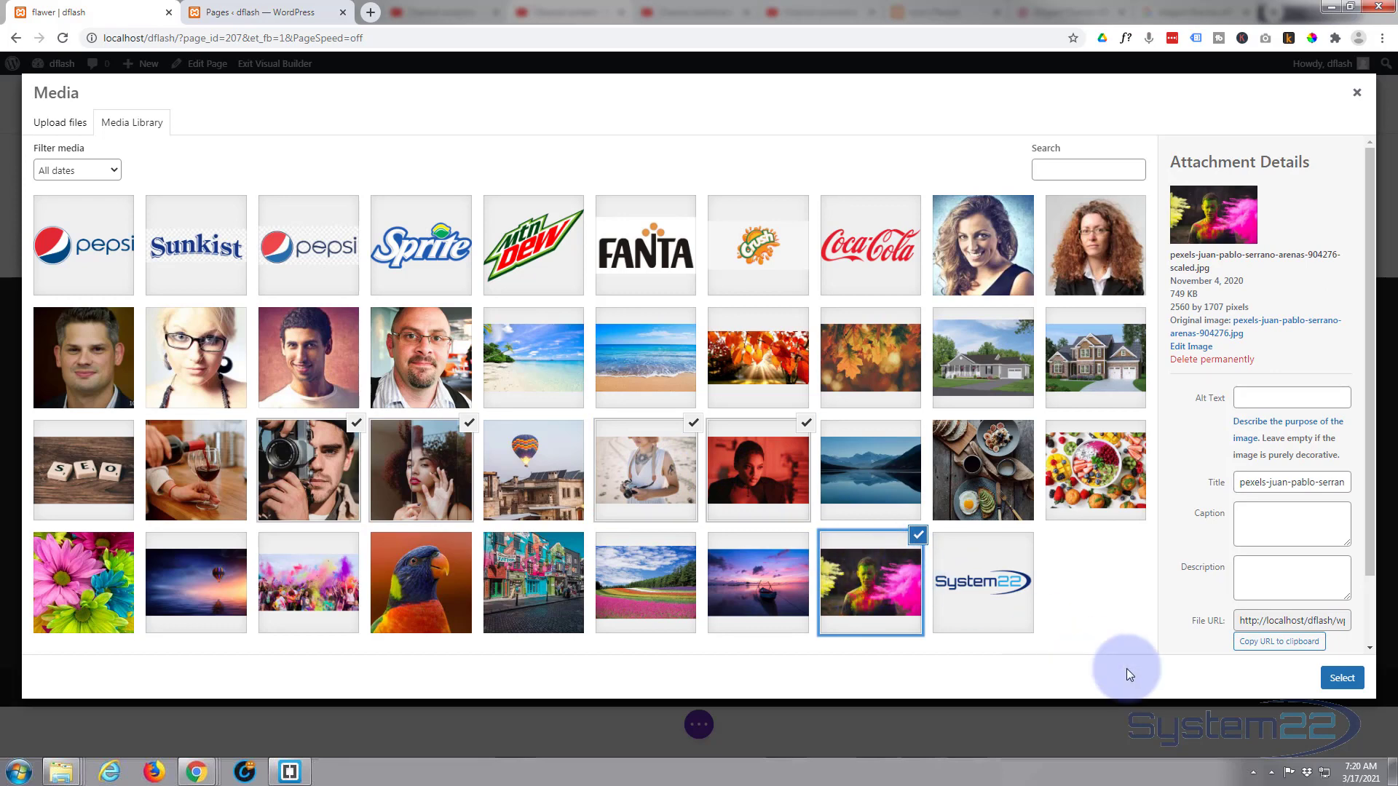
Step: Insert the five portraits, drag the colour-powder one into second place, and save the People item
click(1347, 679)
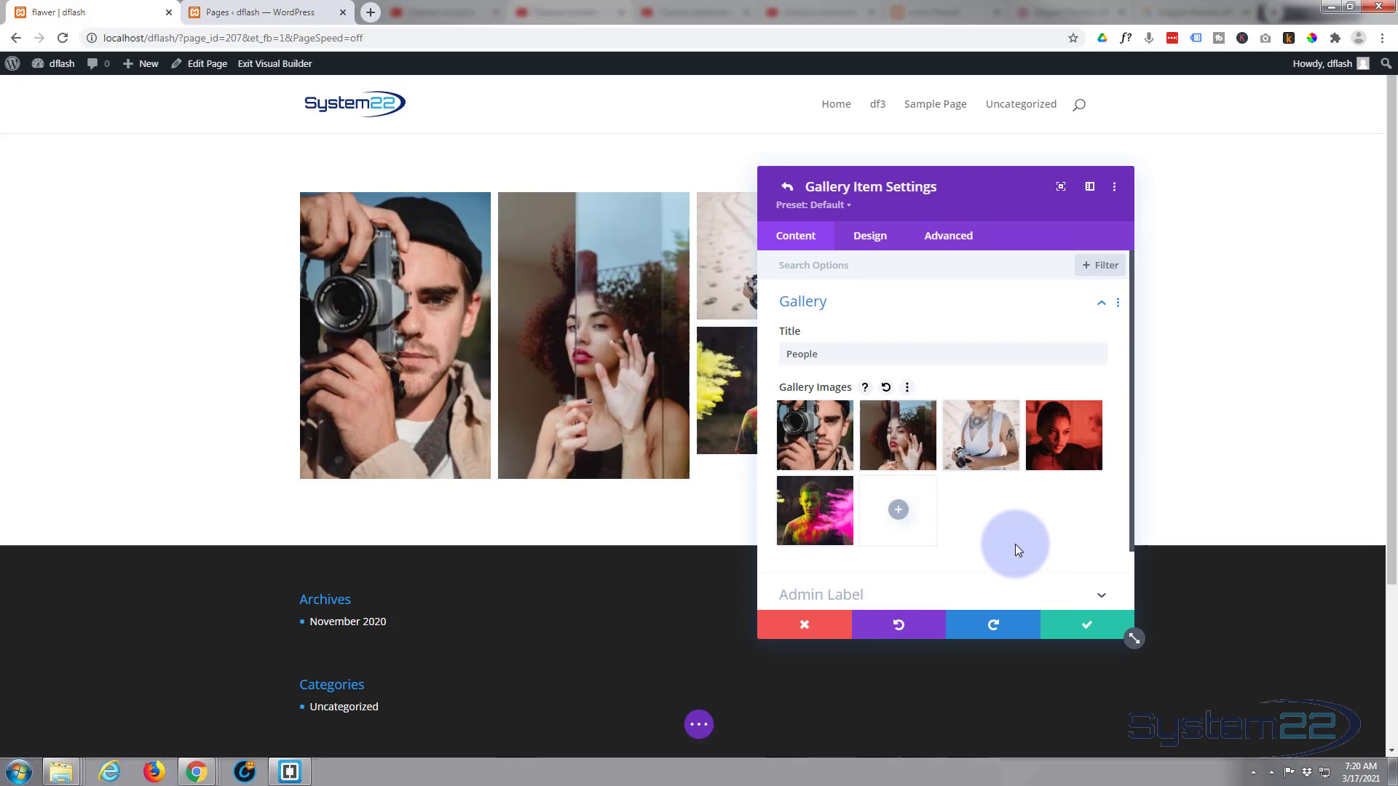
mouse_move(815, 514)
drag(814, 514, 901, 441)
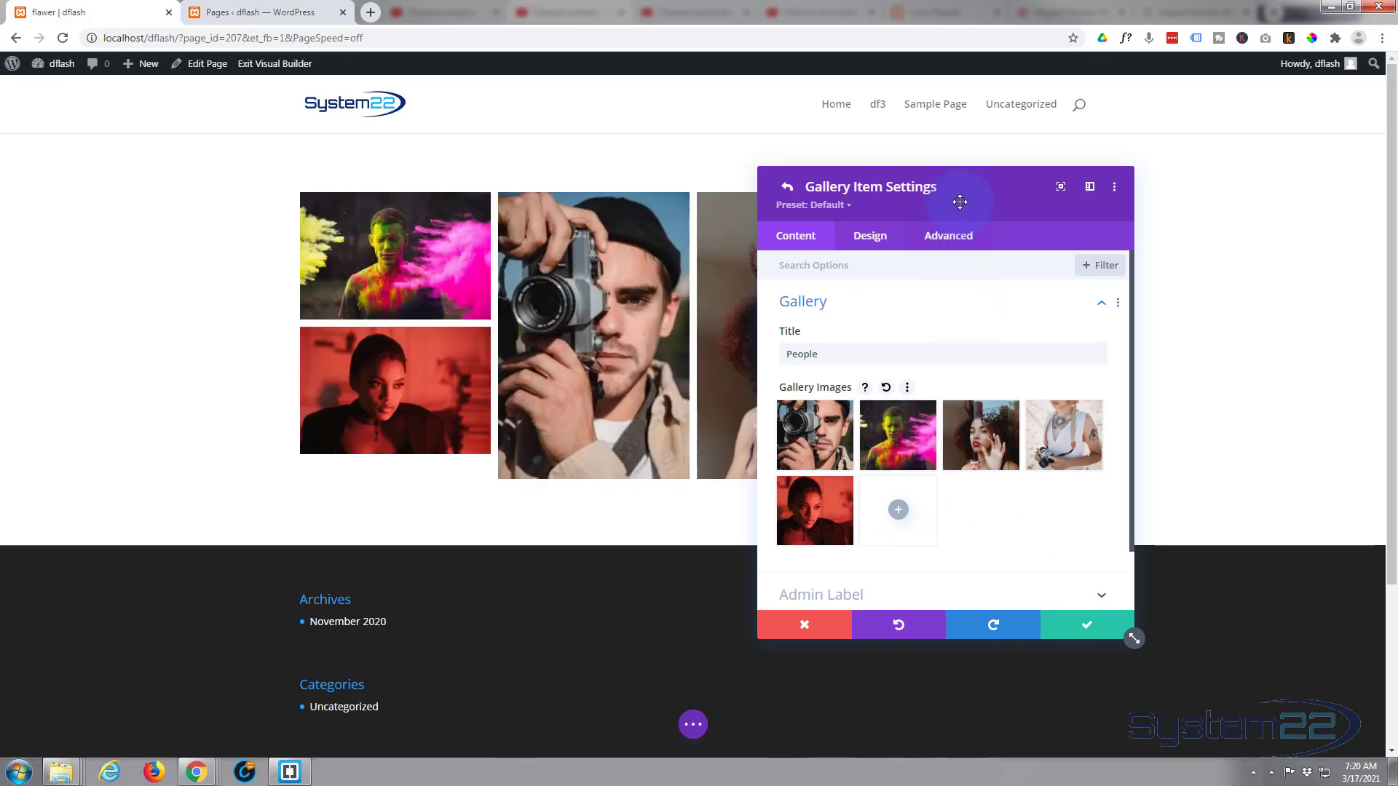
drag(960, 201, 1126, 153)
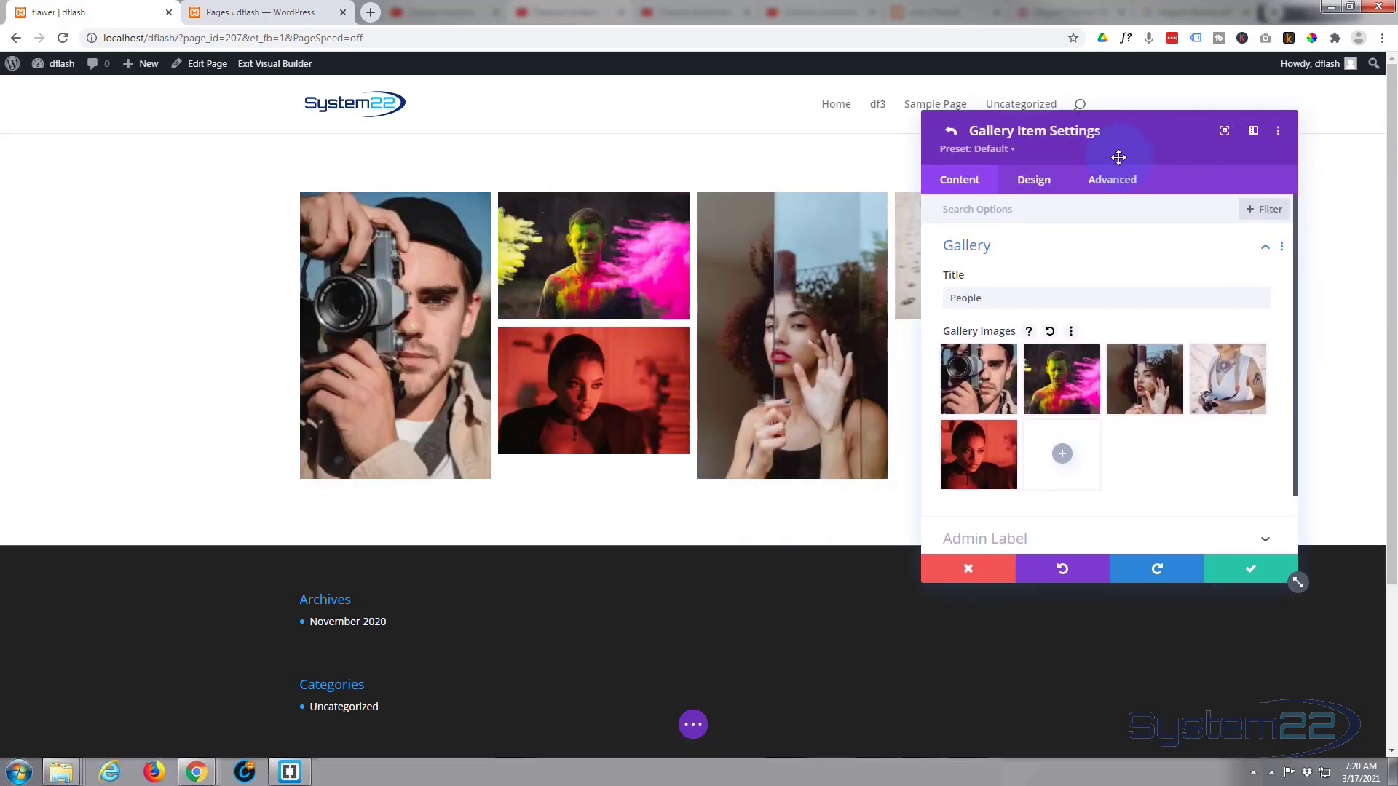
click(1250, 573)
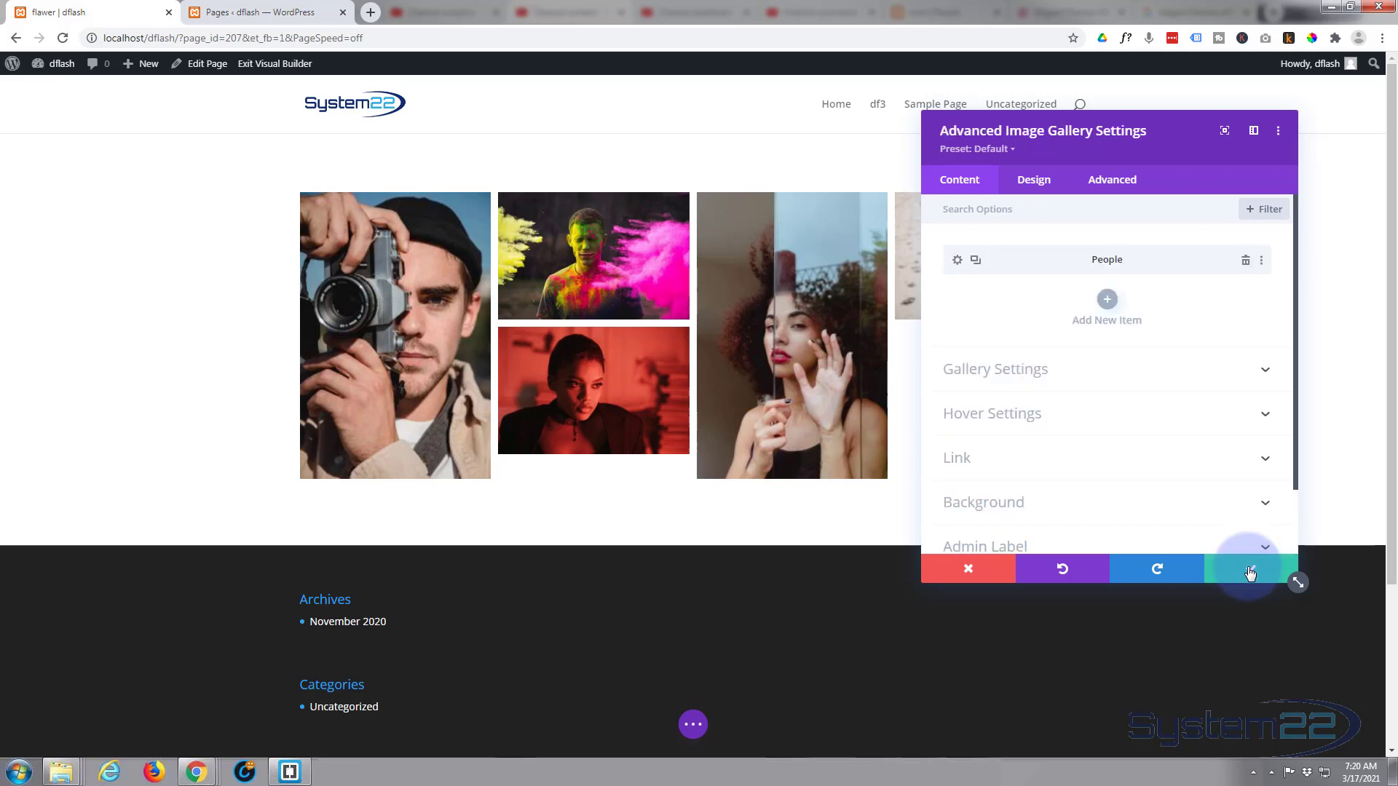
Step: Add a second gallery item titled Nature
click(1107, 298)
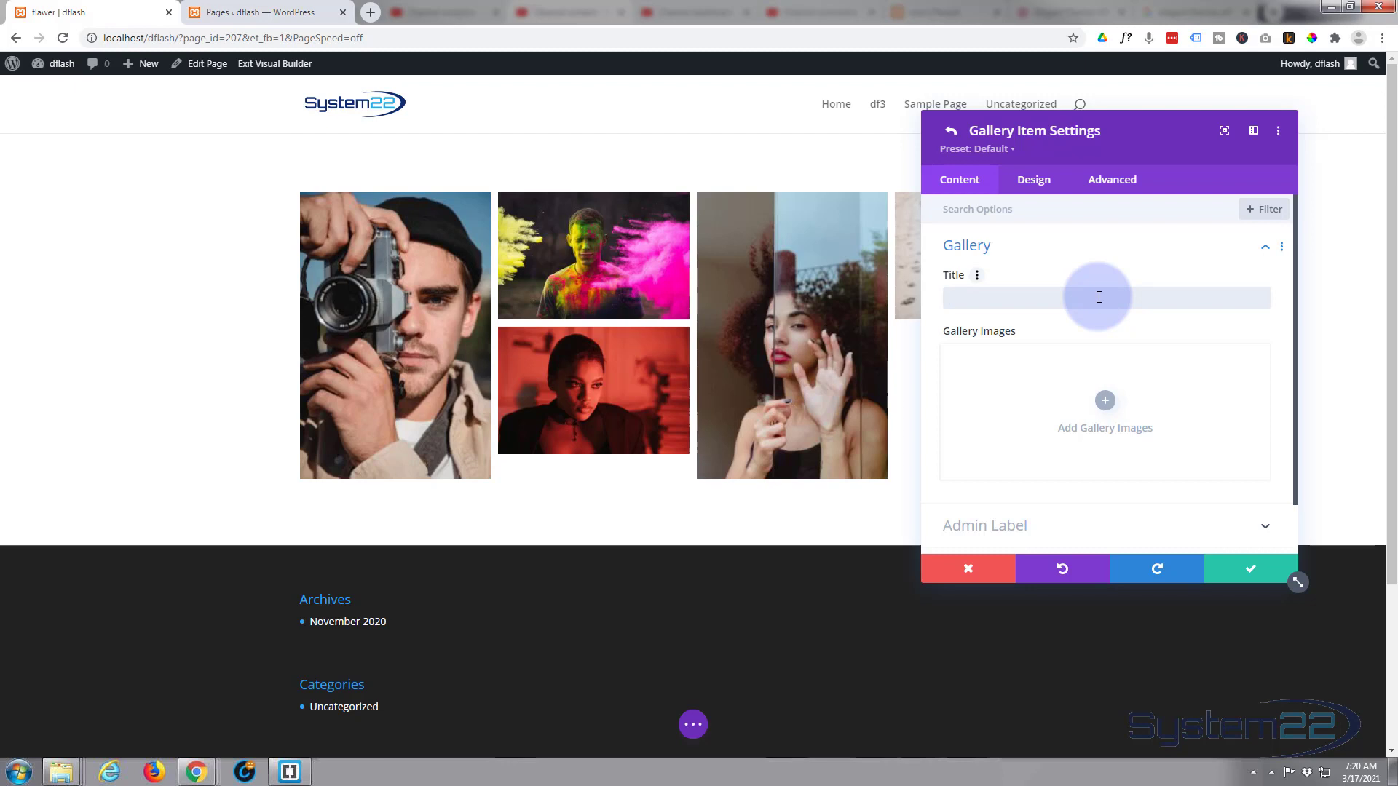
text(Natur)
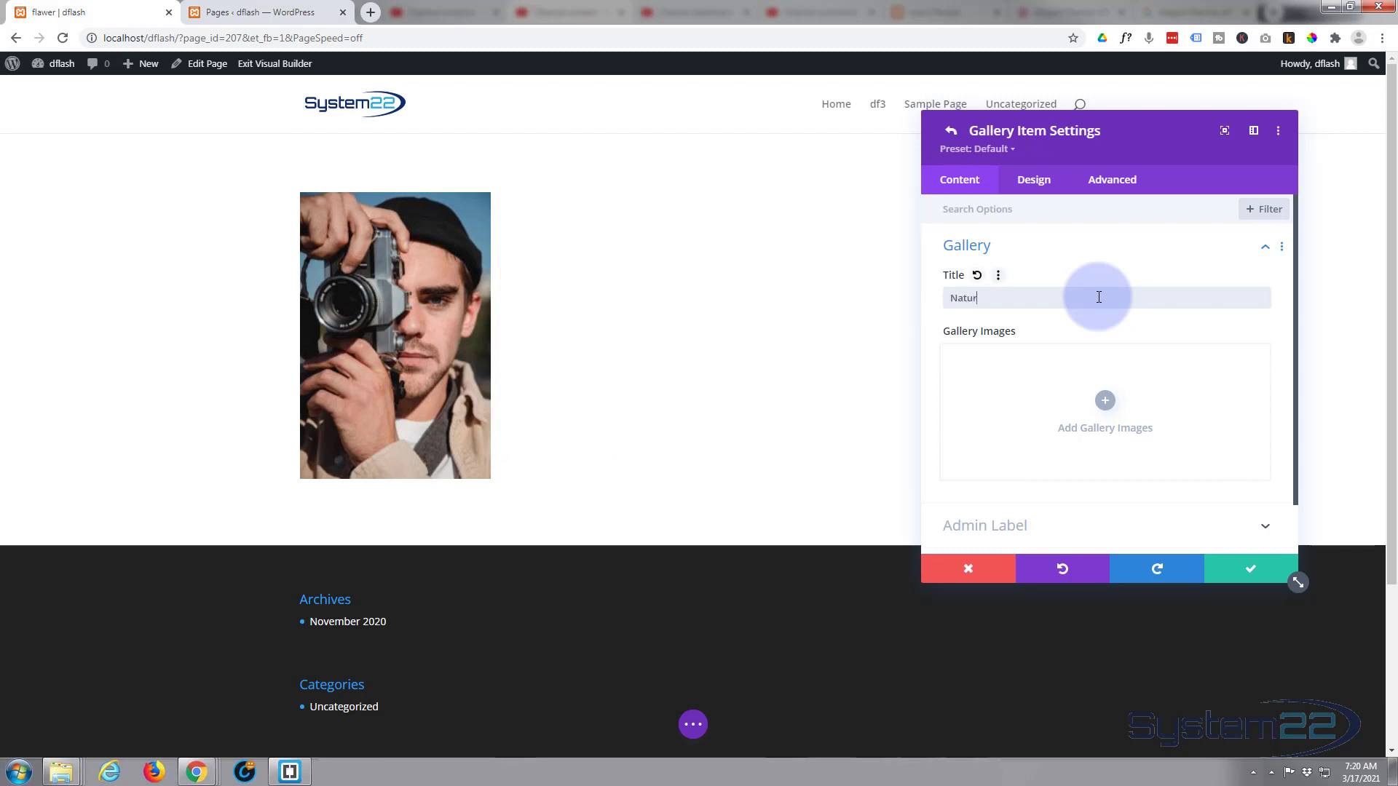
text(e)
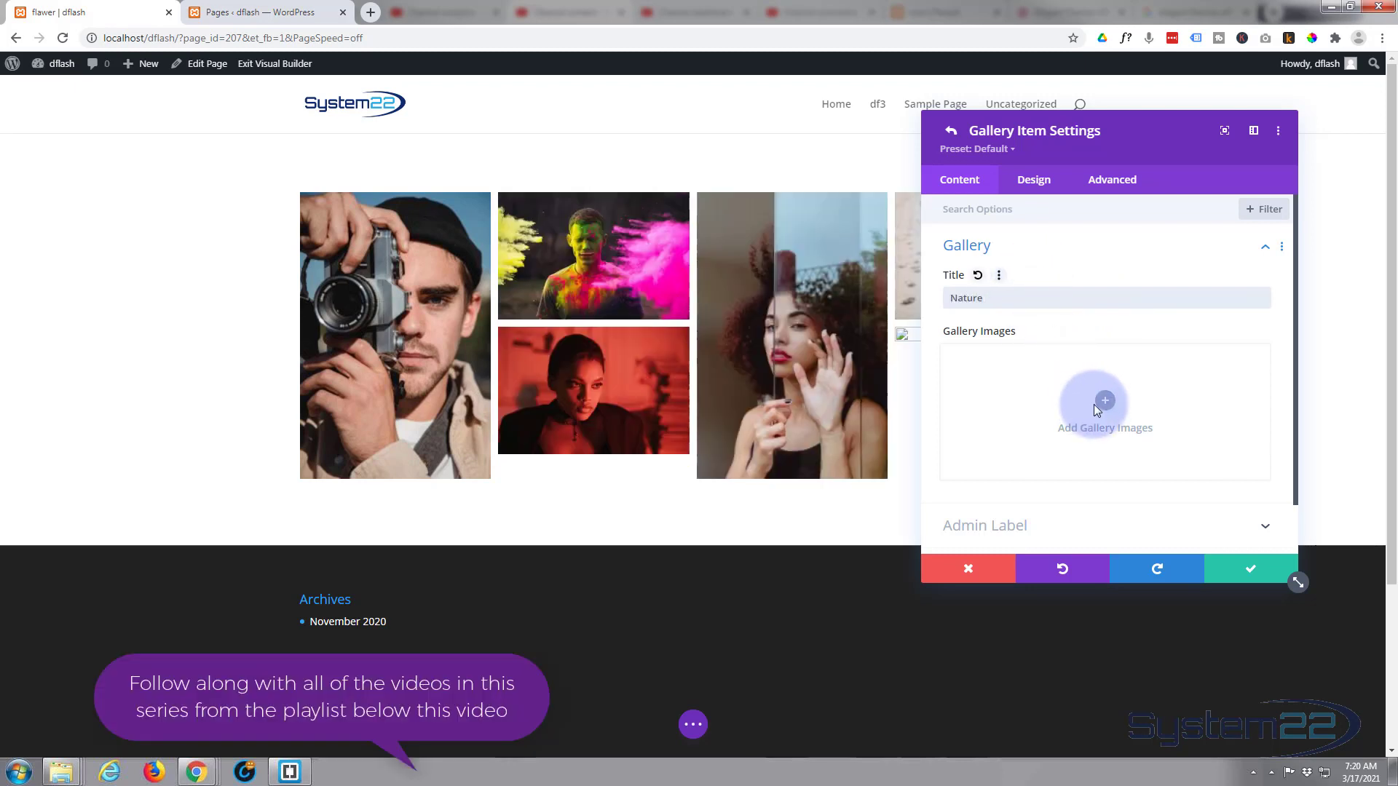
click(1104, 402)
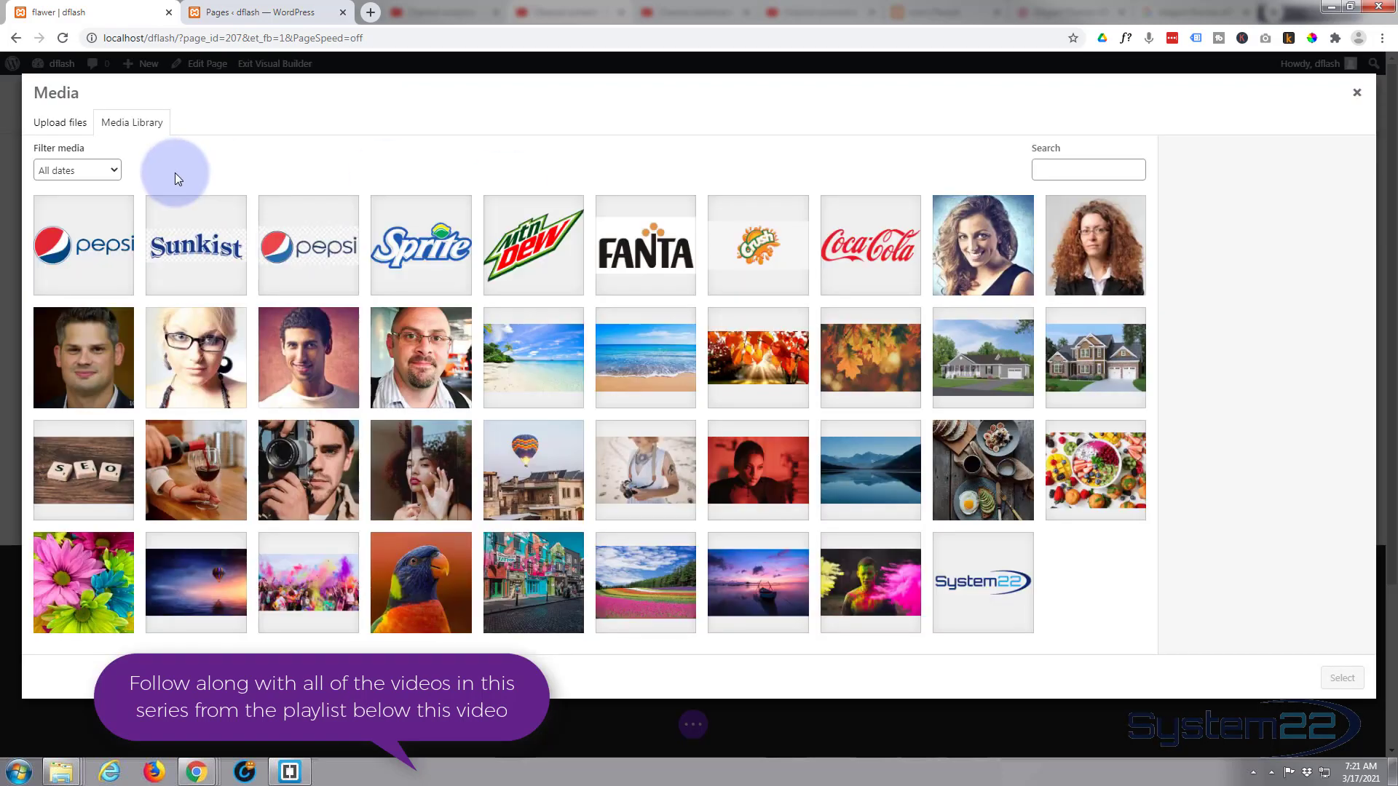
Step: Add two beaches, two autumn leaf shots, a mountain lake and a sunset boat, then save
click(535, 361)
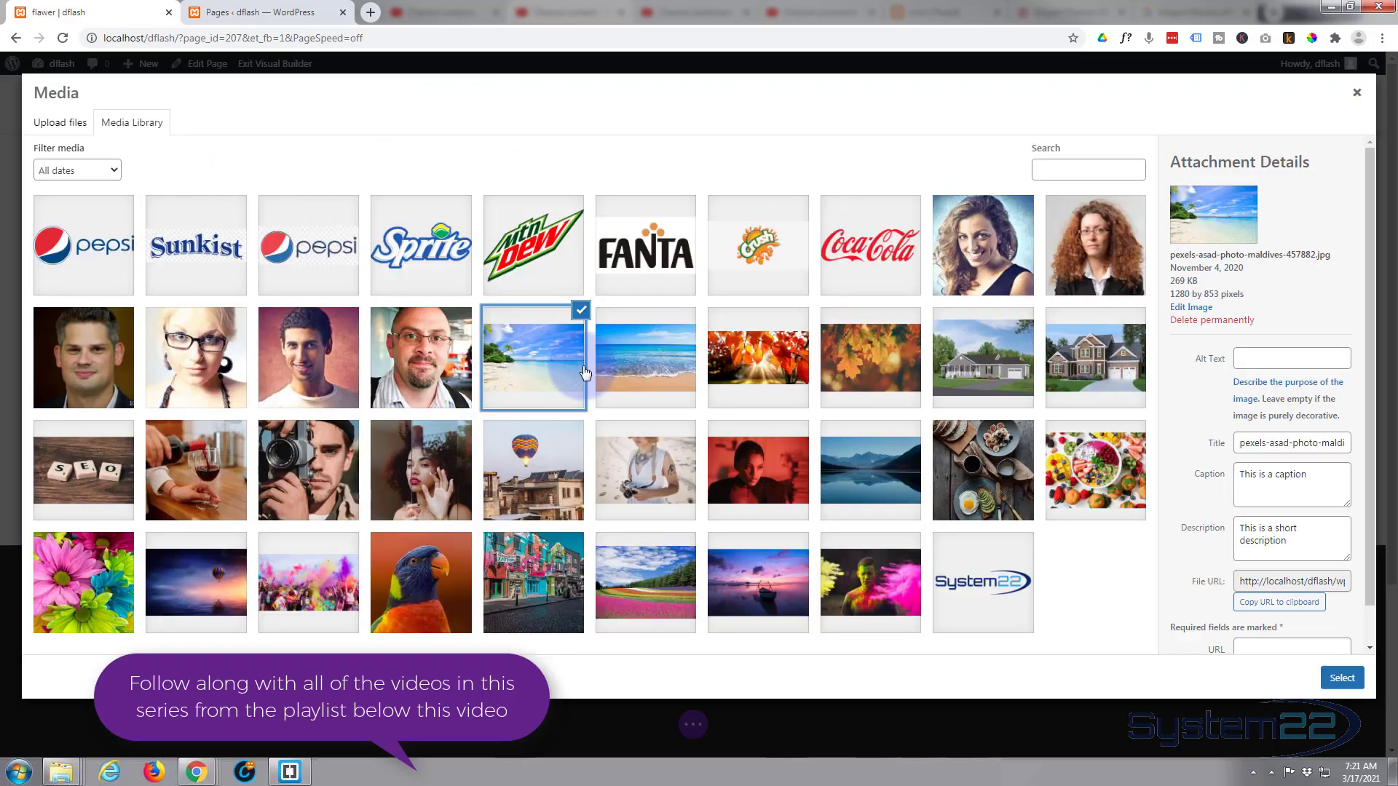
click(628, 372)
click(757, 360)
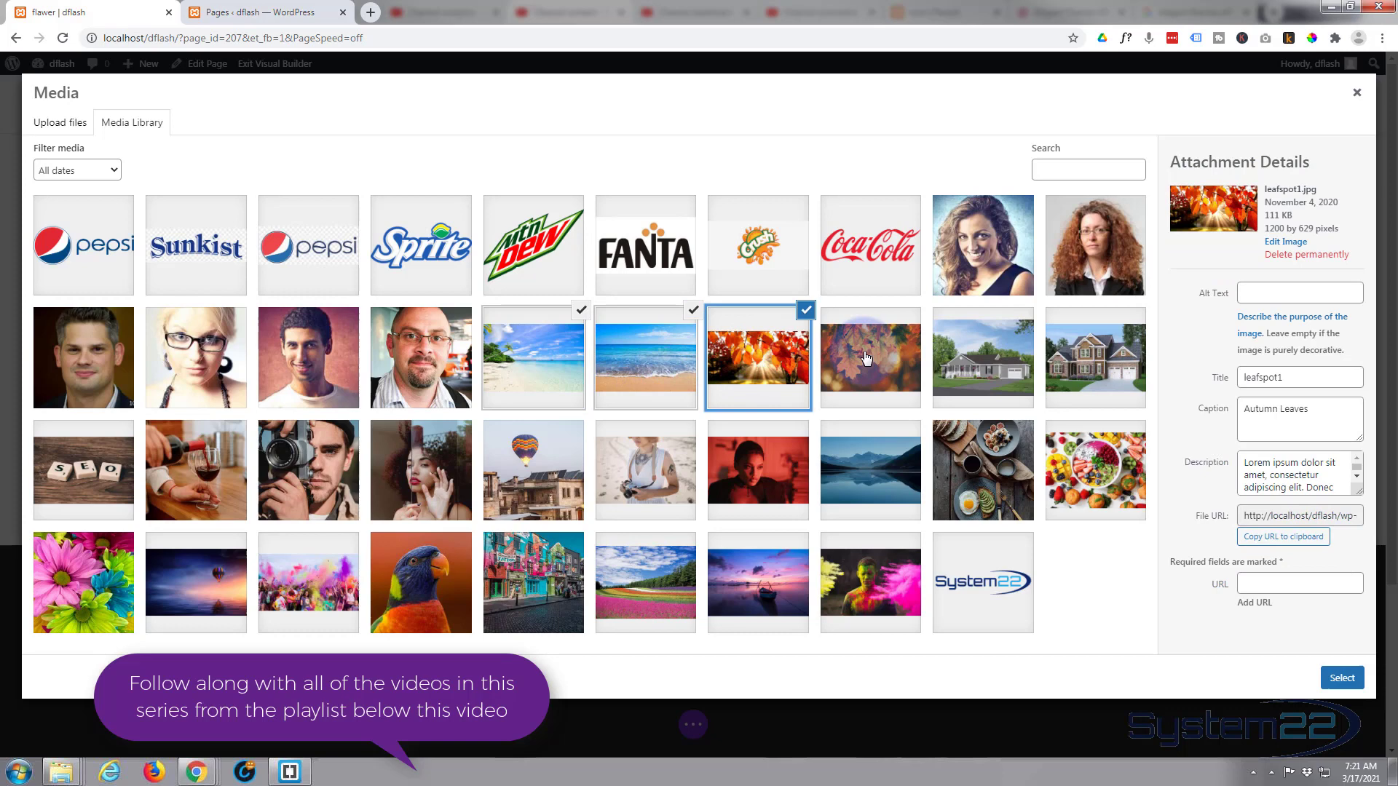
click(862, 358)
click(881, 470)
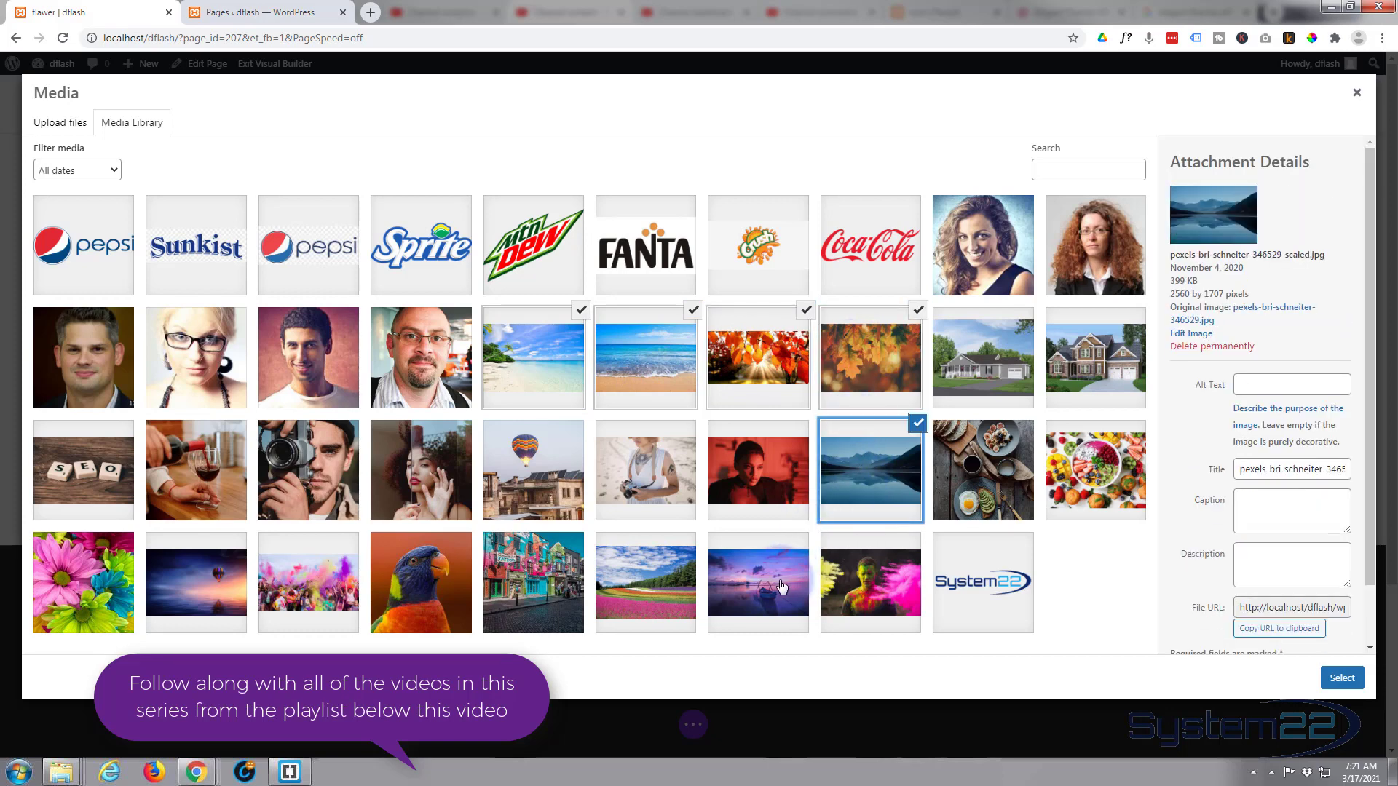
click(663, 588)
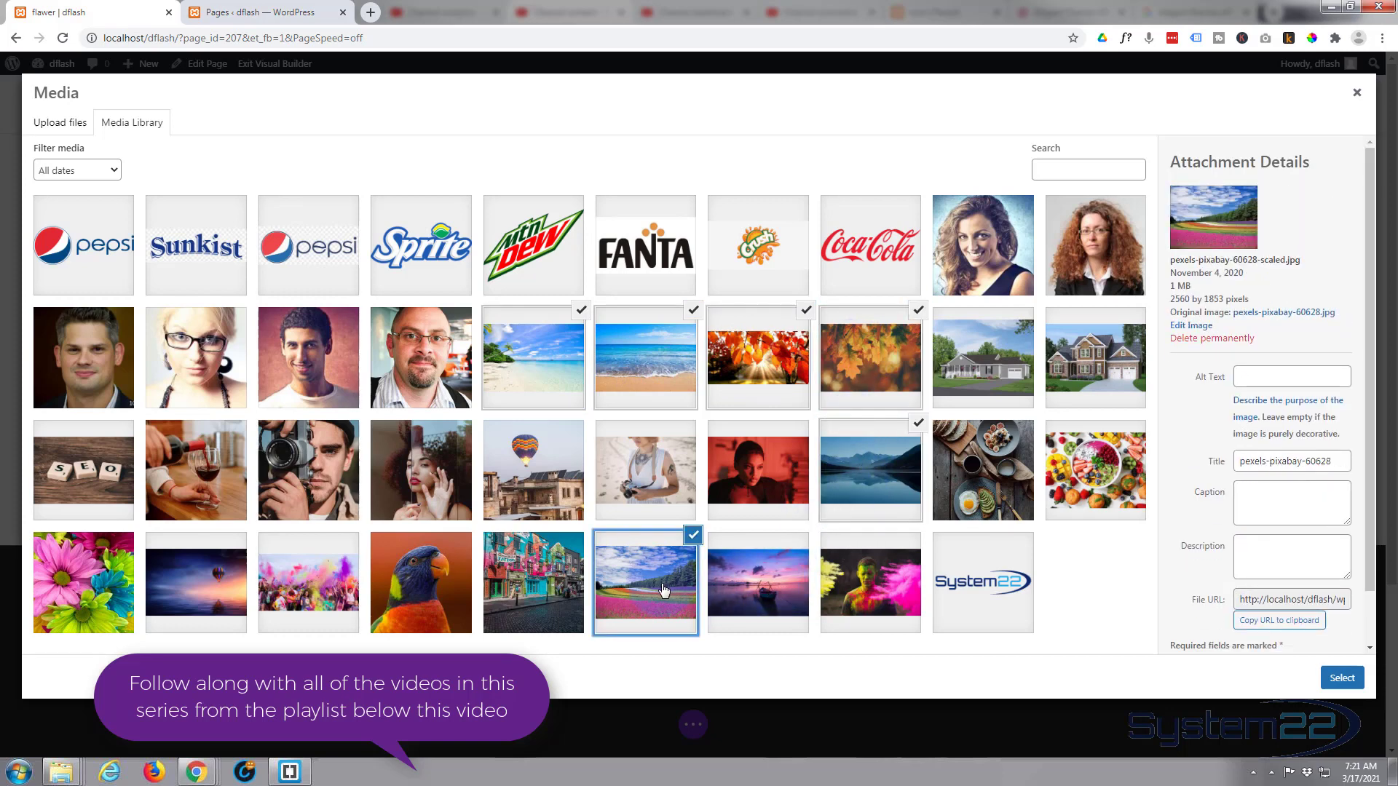
click(662, 588)
click(761, 582)
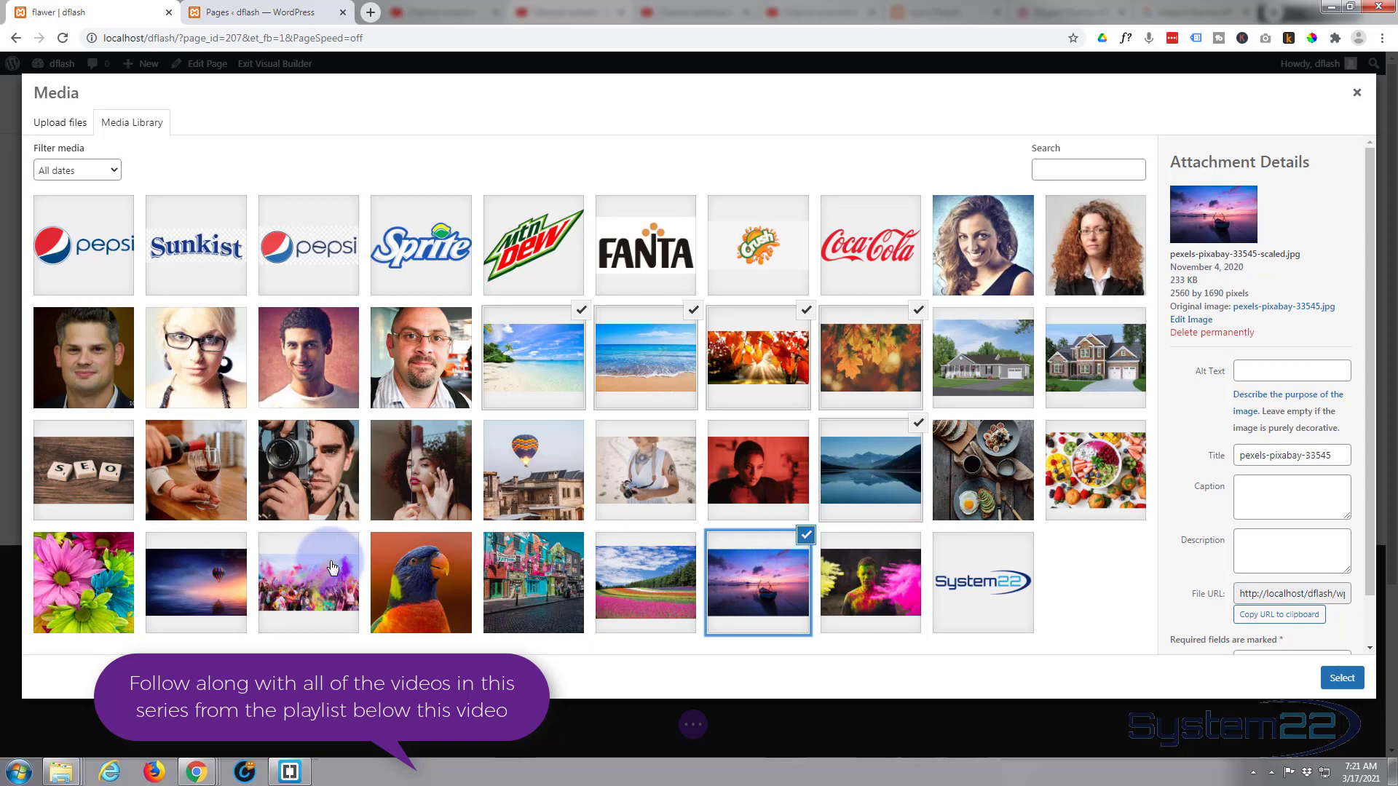
click(1341, 678)
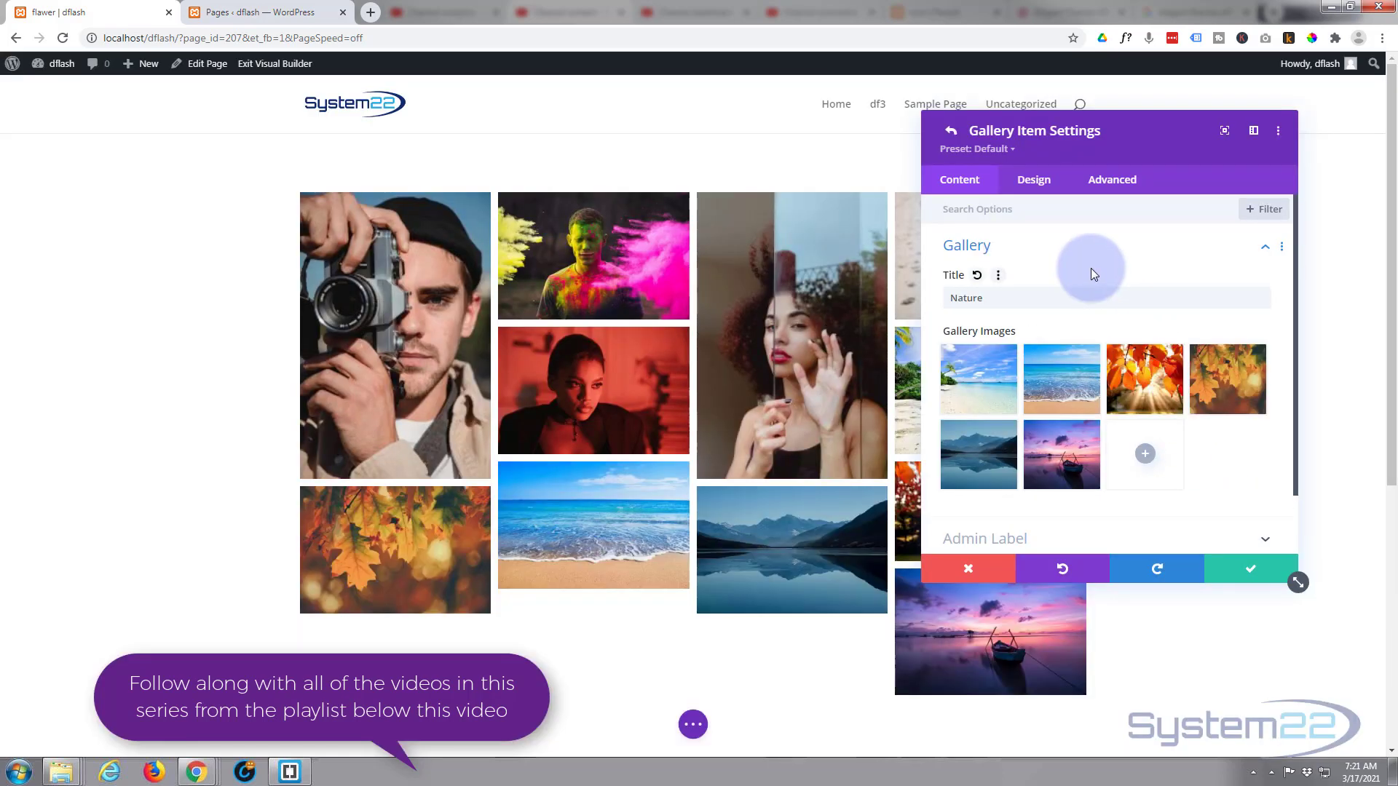
click(1255, 571)
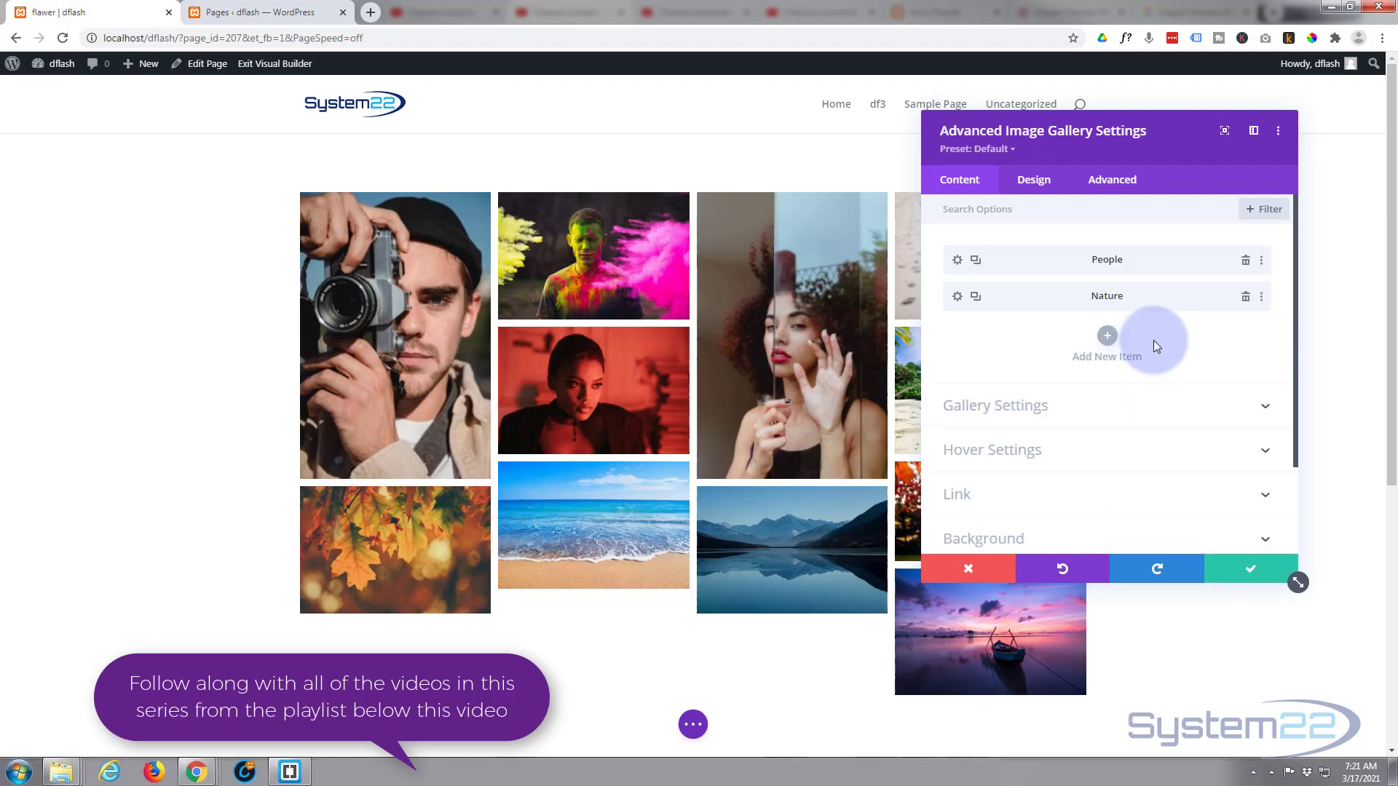
Step: Add a third gallery item titled Vivid
click(1119, 342)
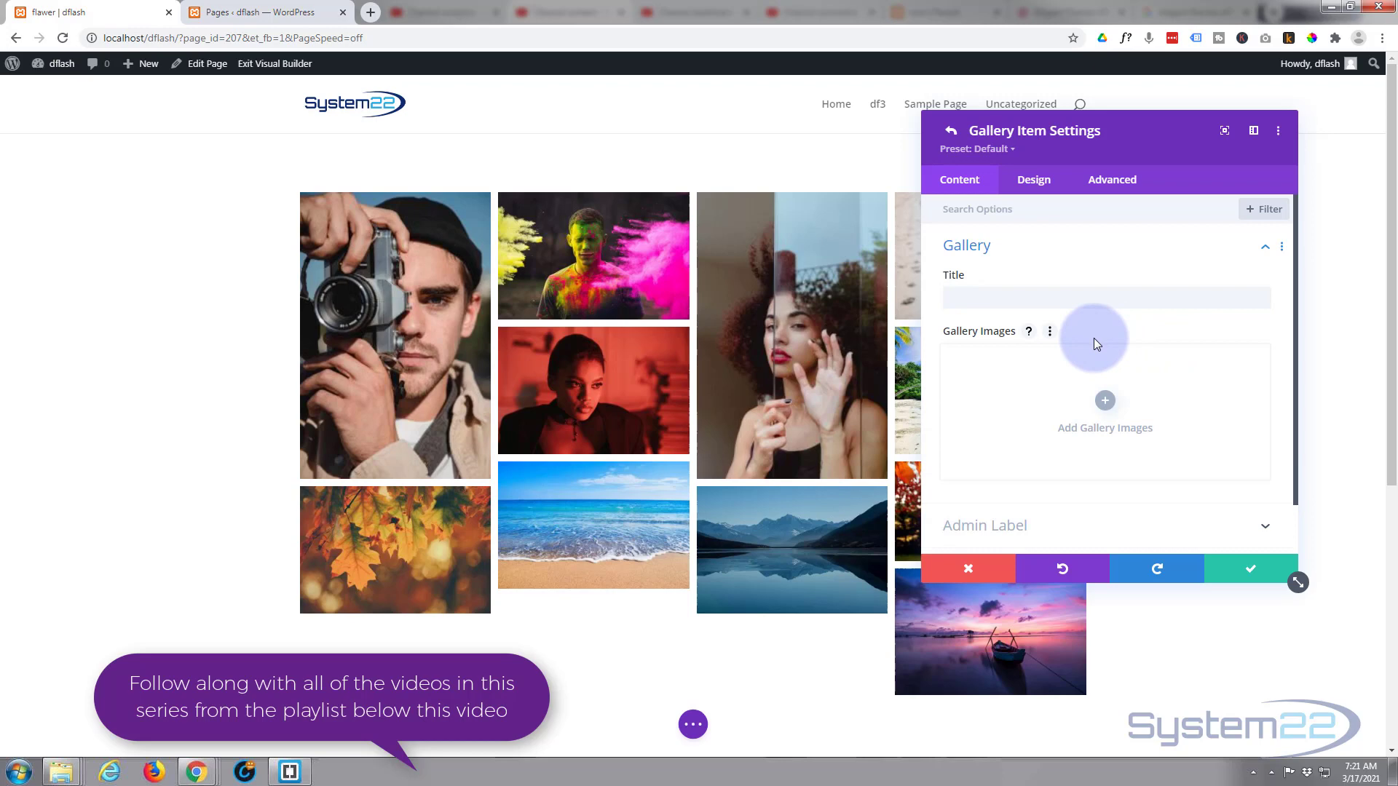
click(988, 298)
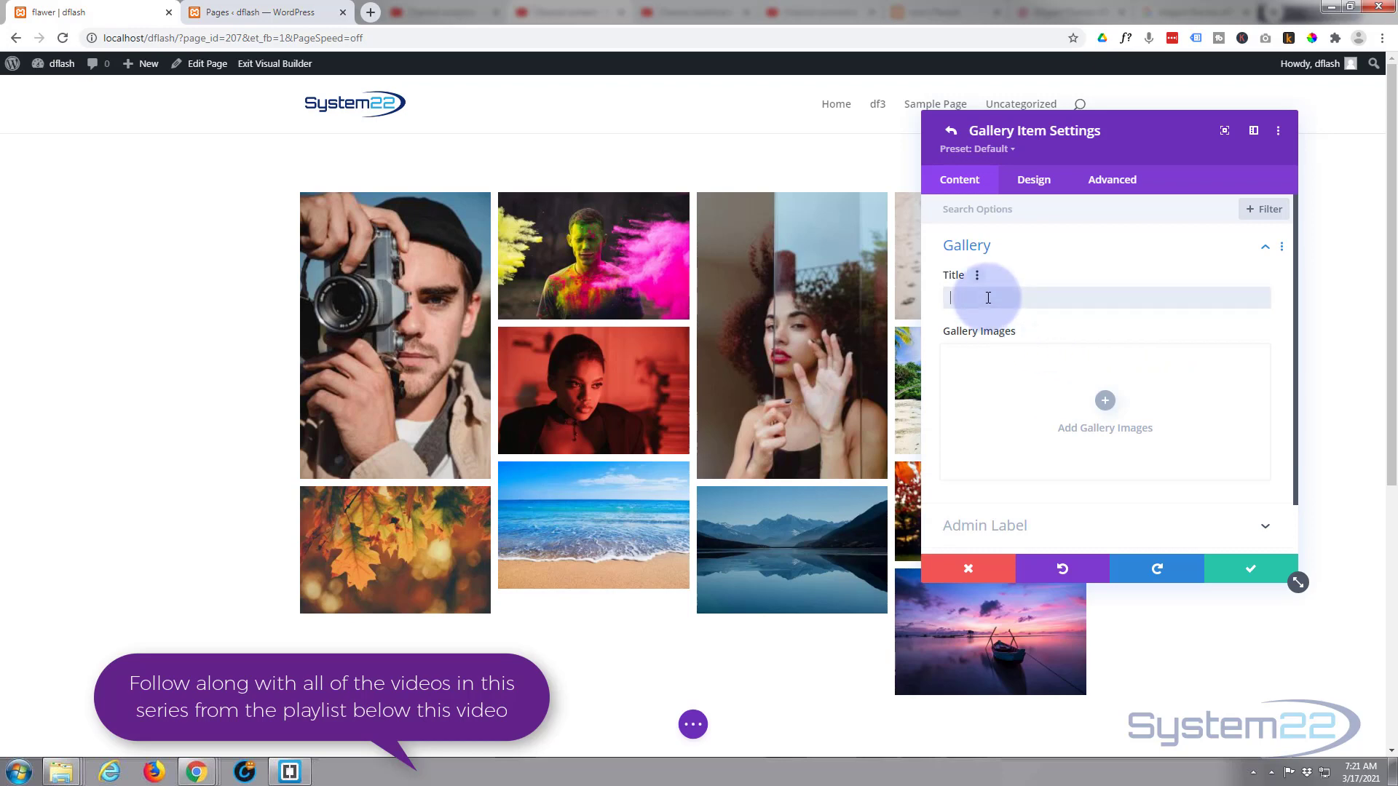
text(vid)
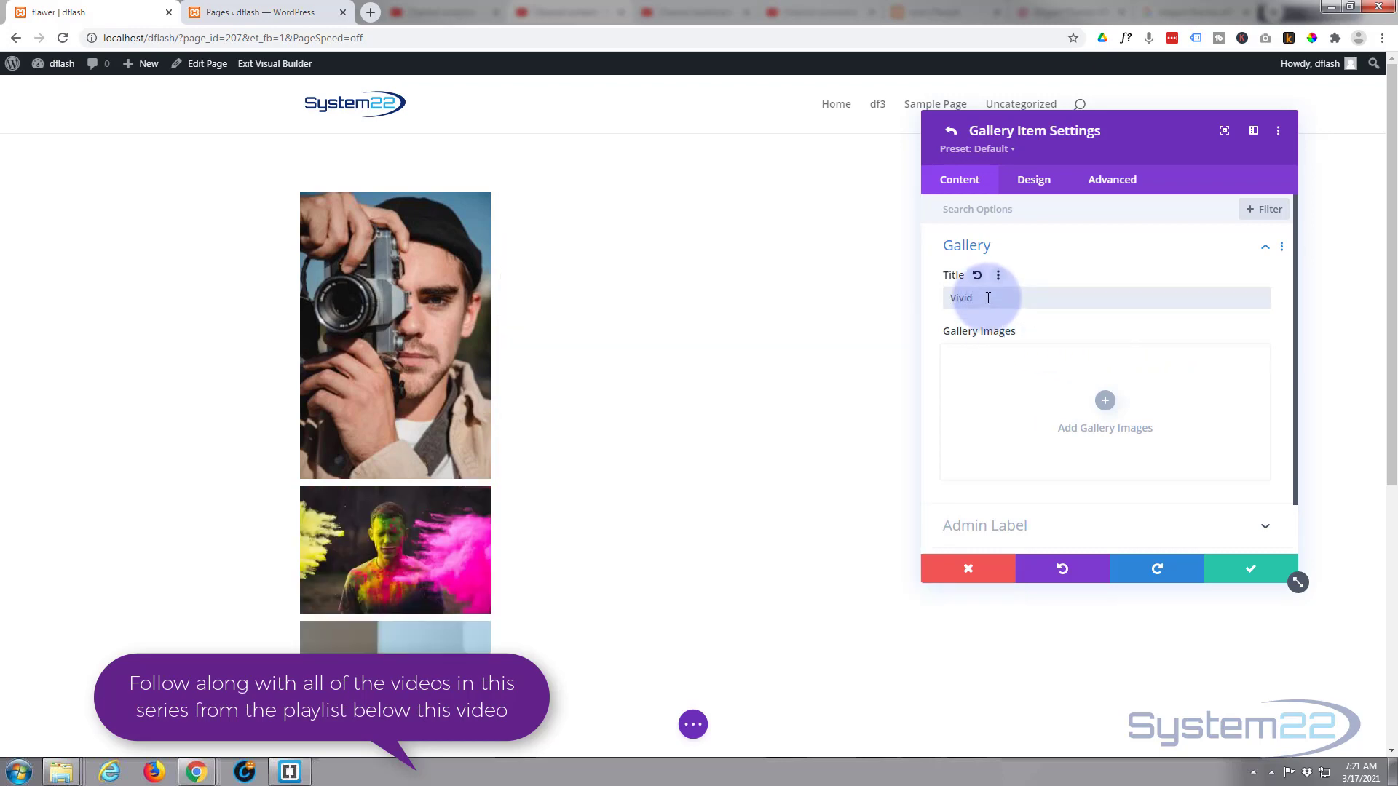
click(1105, 402)
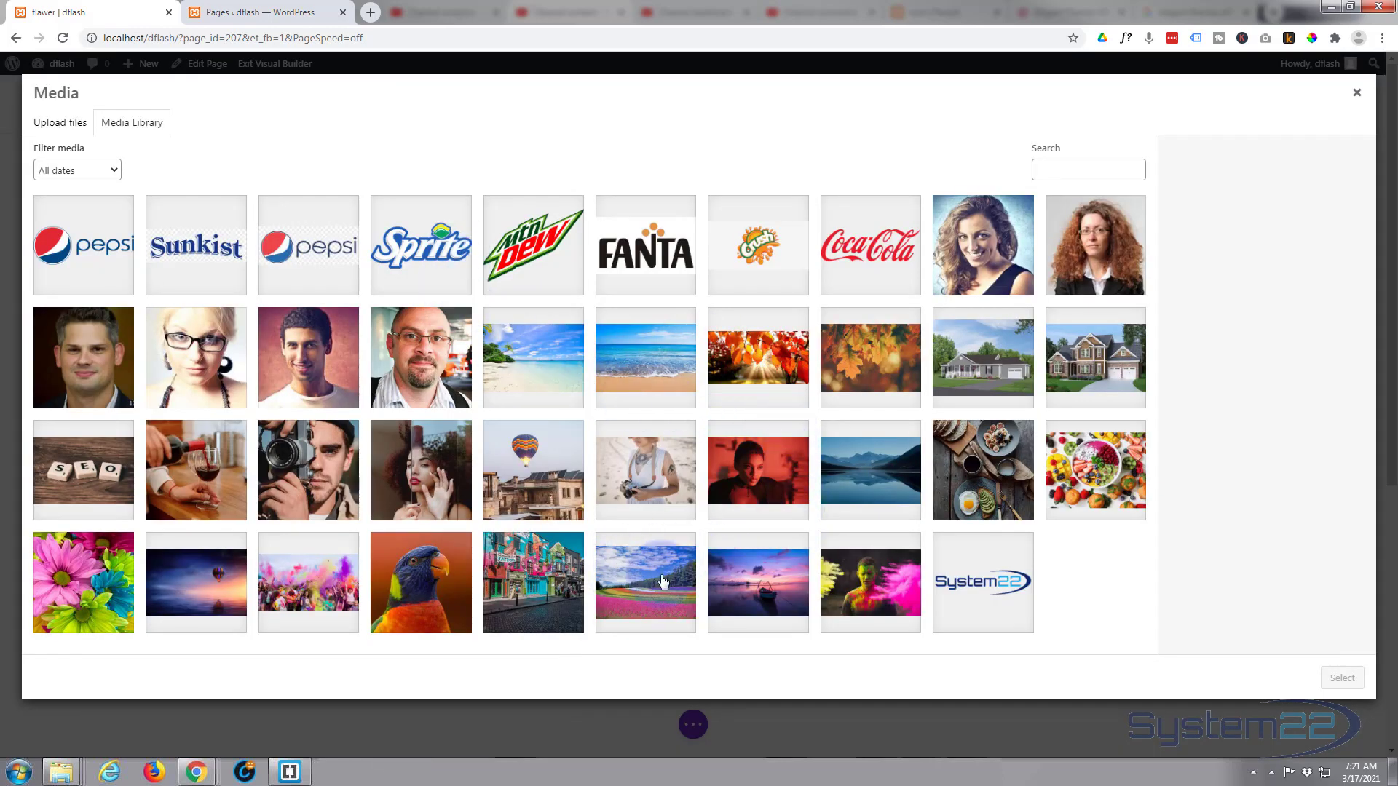
Step: Insert fruit bowl, flowers, holi powder, painted street, parrot and flower field photos
click(1108, 483)
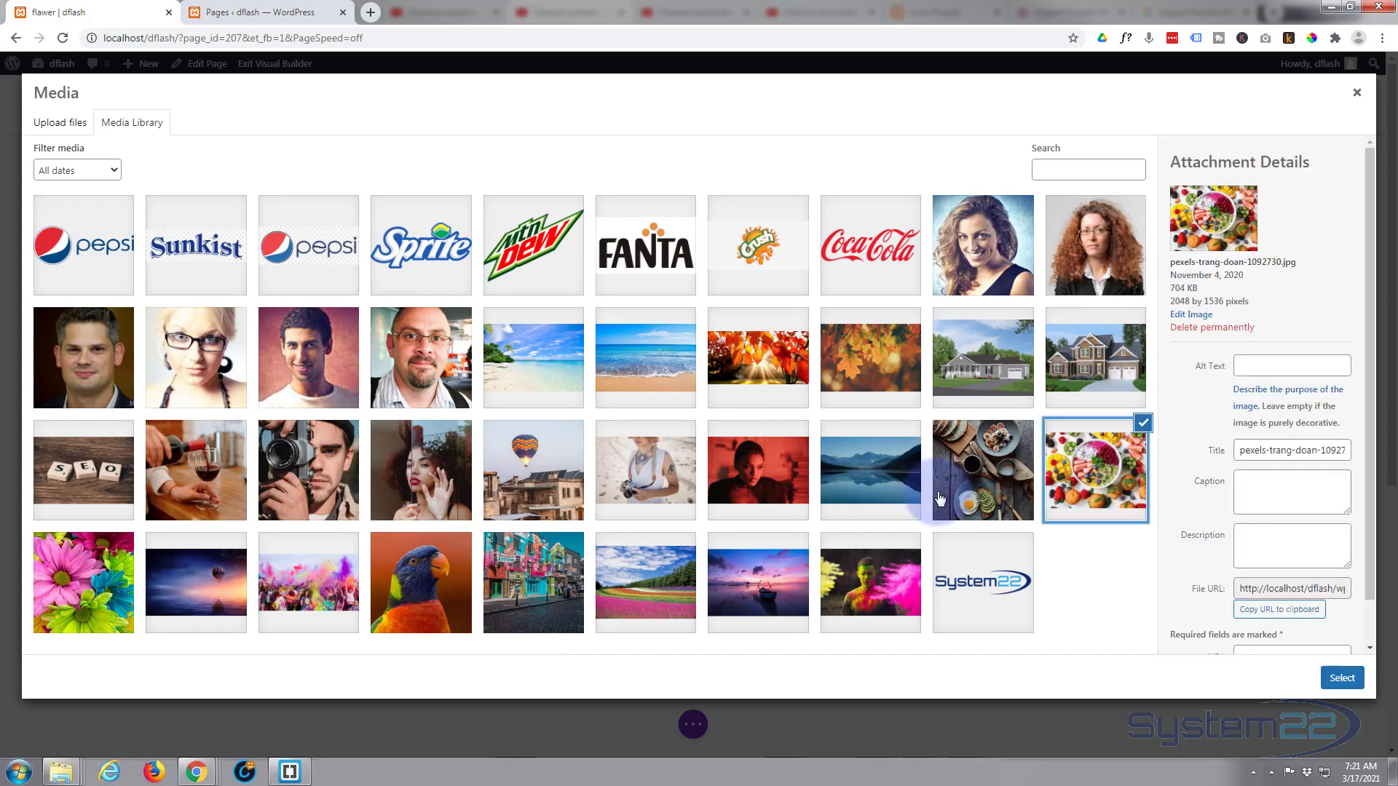
click(82, 581)
click(332, 591)
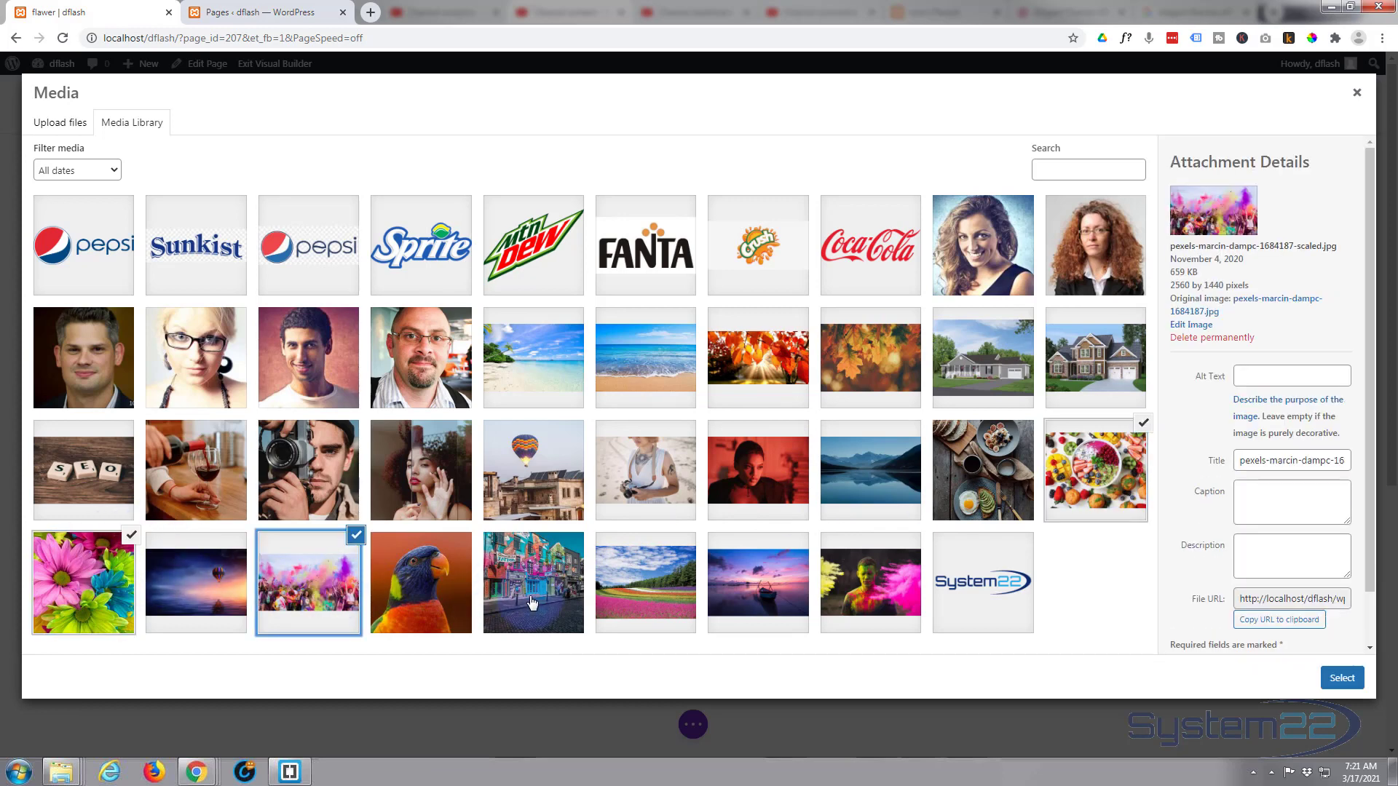
click(531, 605)
click(426, 586)
click(607, 597)
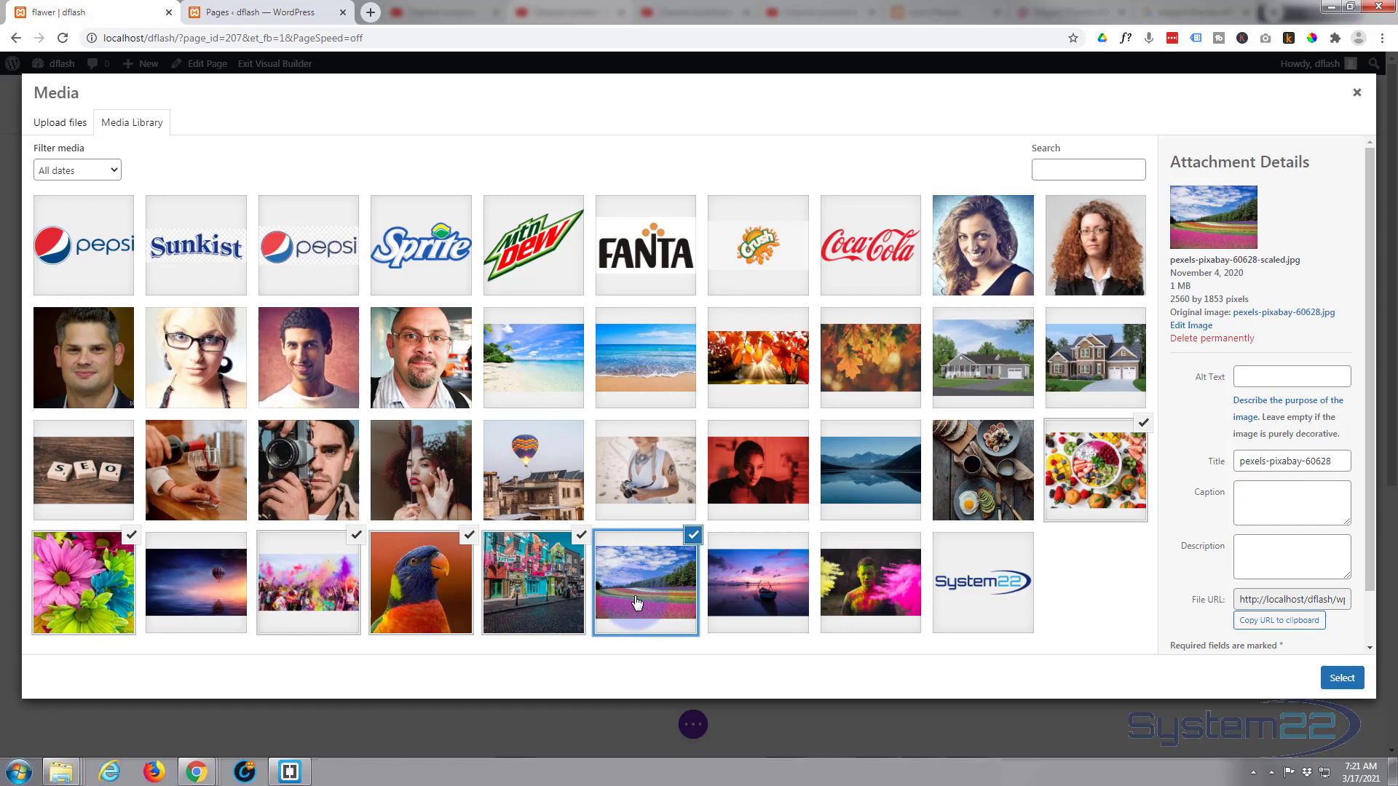
click(1342, 677)
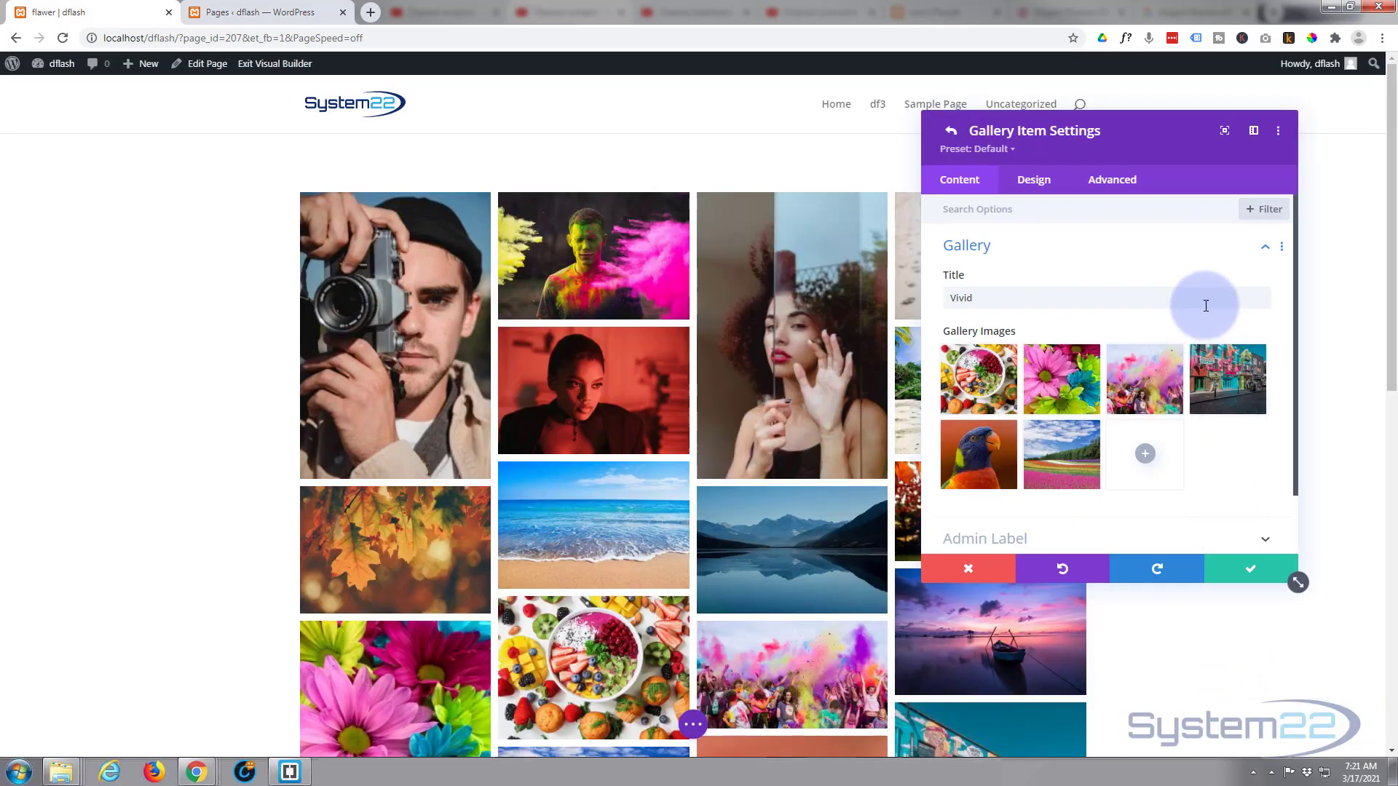
Step: Move the settings panel aside and scroll to review the Vivid photos in the gallery
drag(1149, 148, 1286, 114)
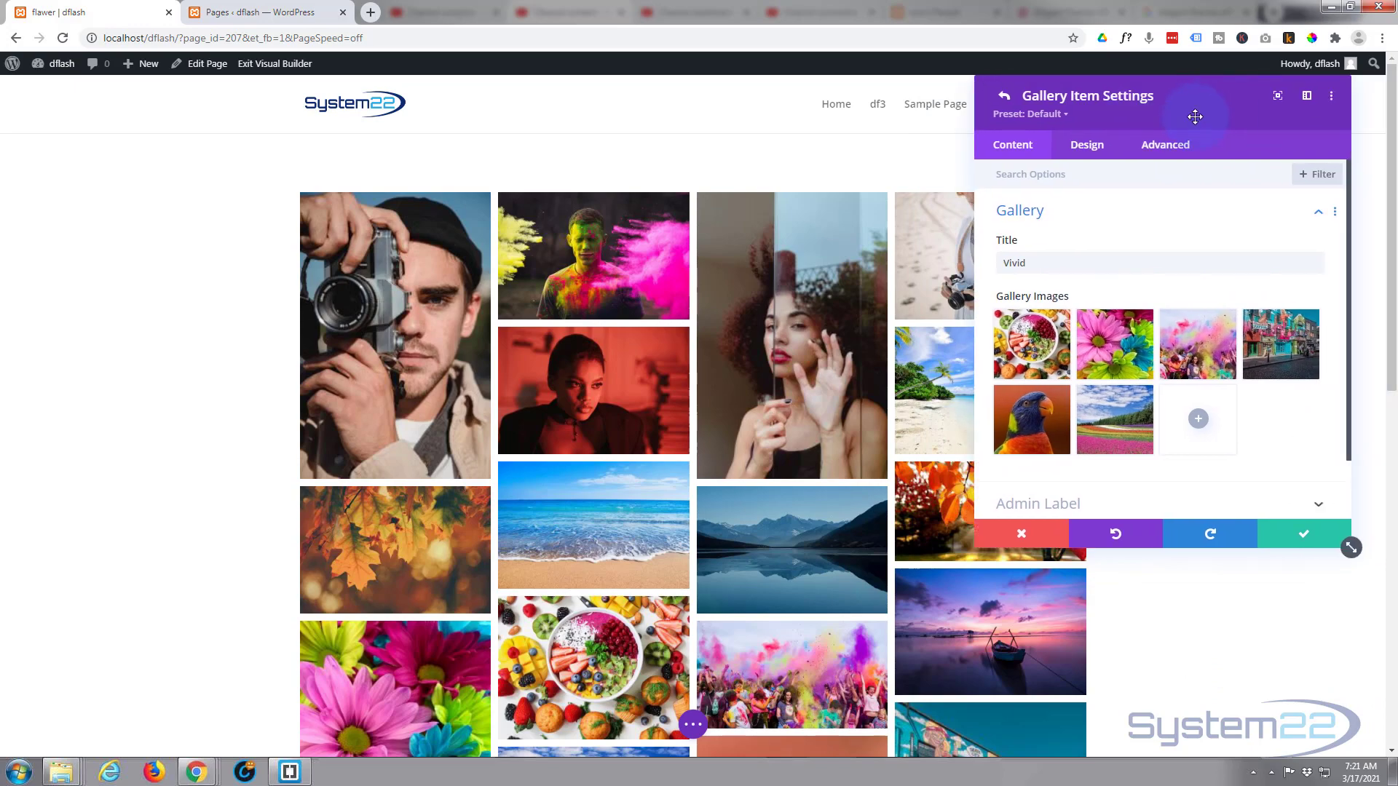
scroll(694, 392, down, 2)
scroll(695, 392, down, 4)
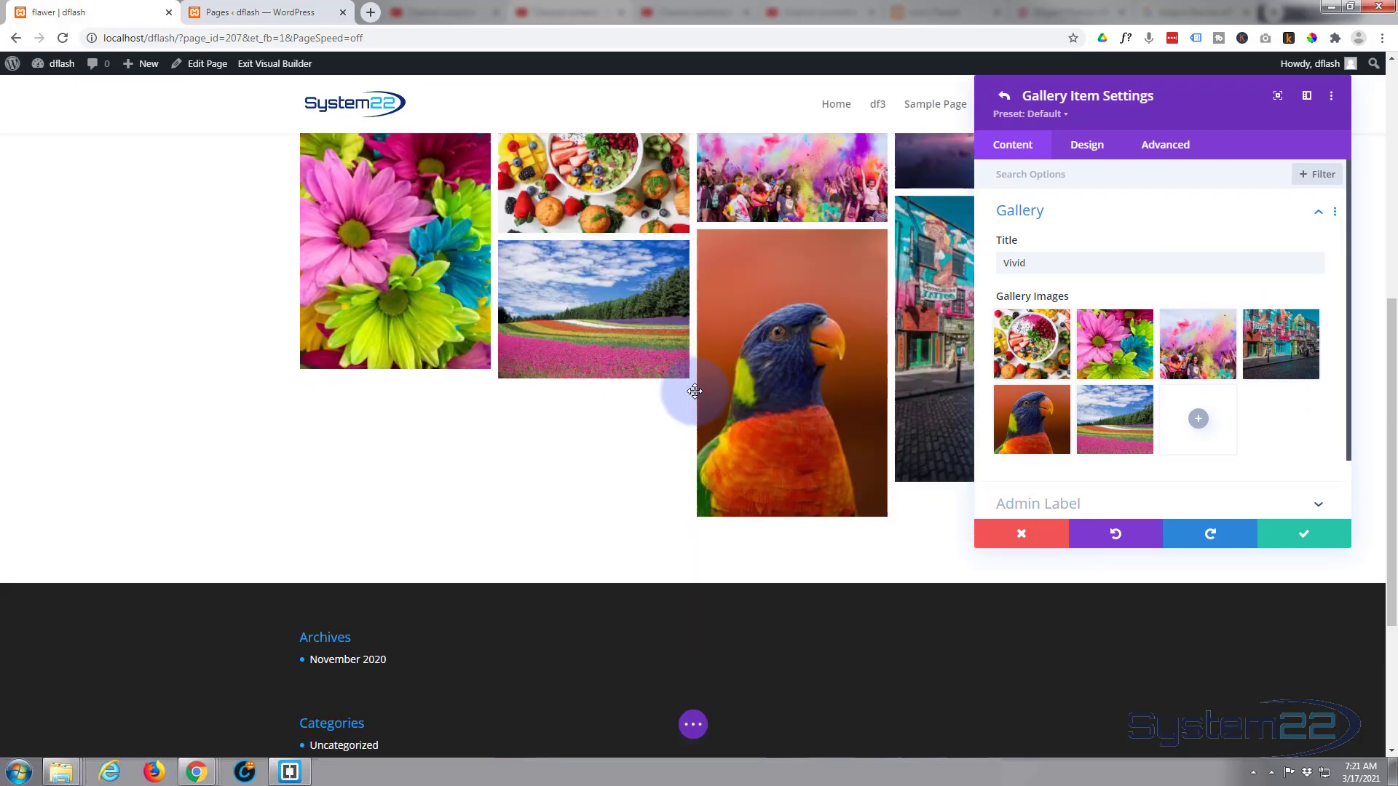
scroll(695, 391, up, 2)
scroll(695, 392, up, 4)
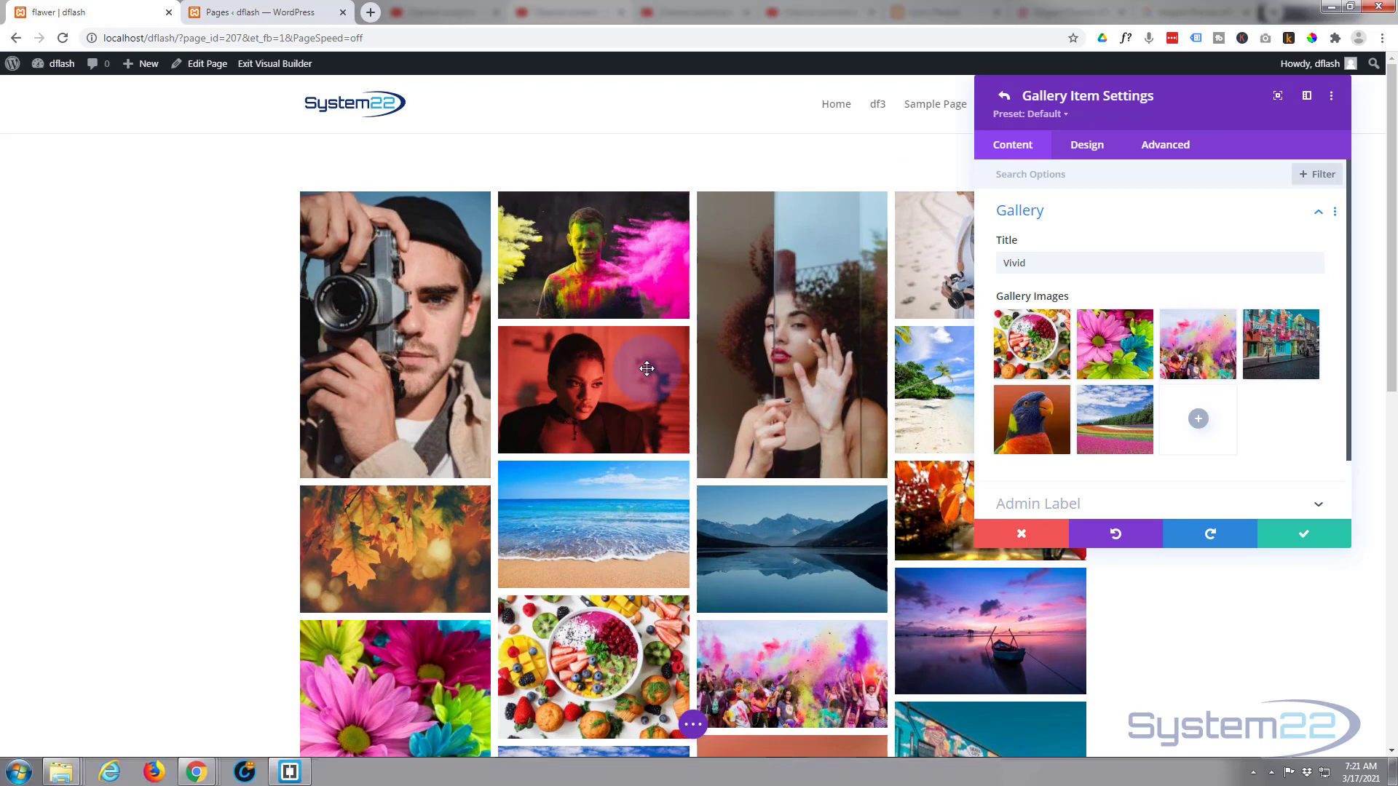
Step: Save the Vivid item and drag People below Nature so Nature leads the list
click(1301, 537)
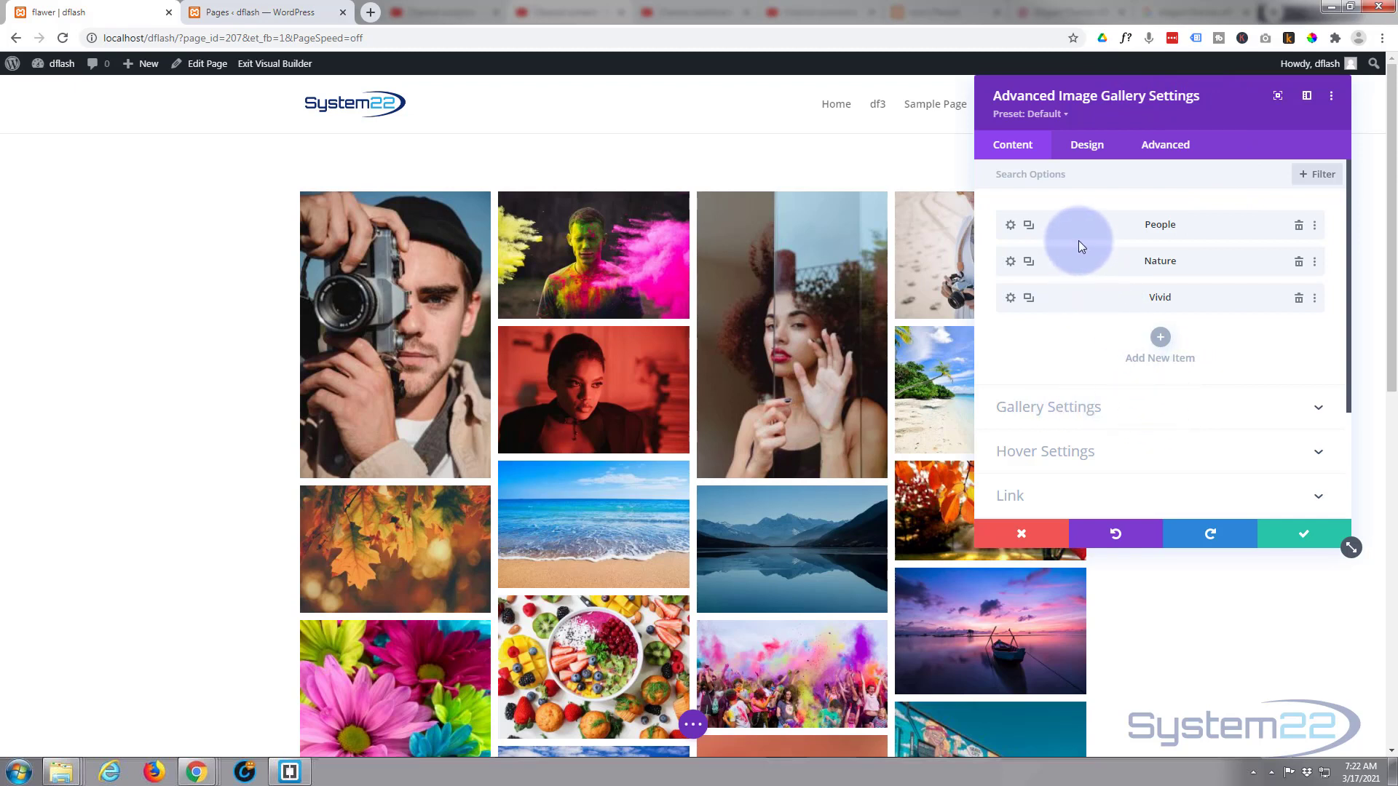
drag(1088, 229, 1090, 275)
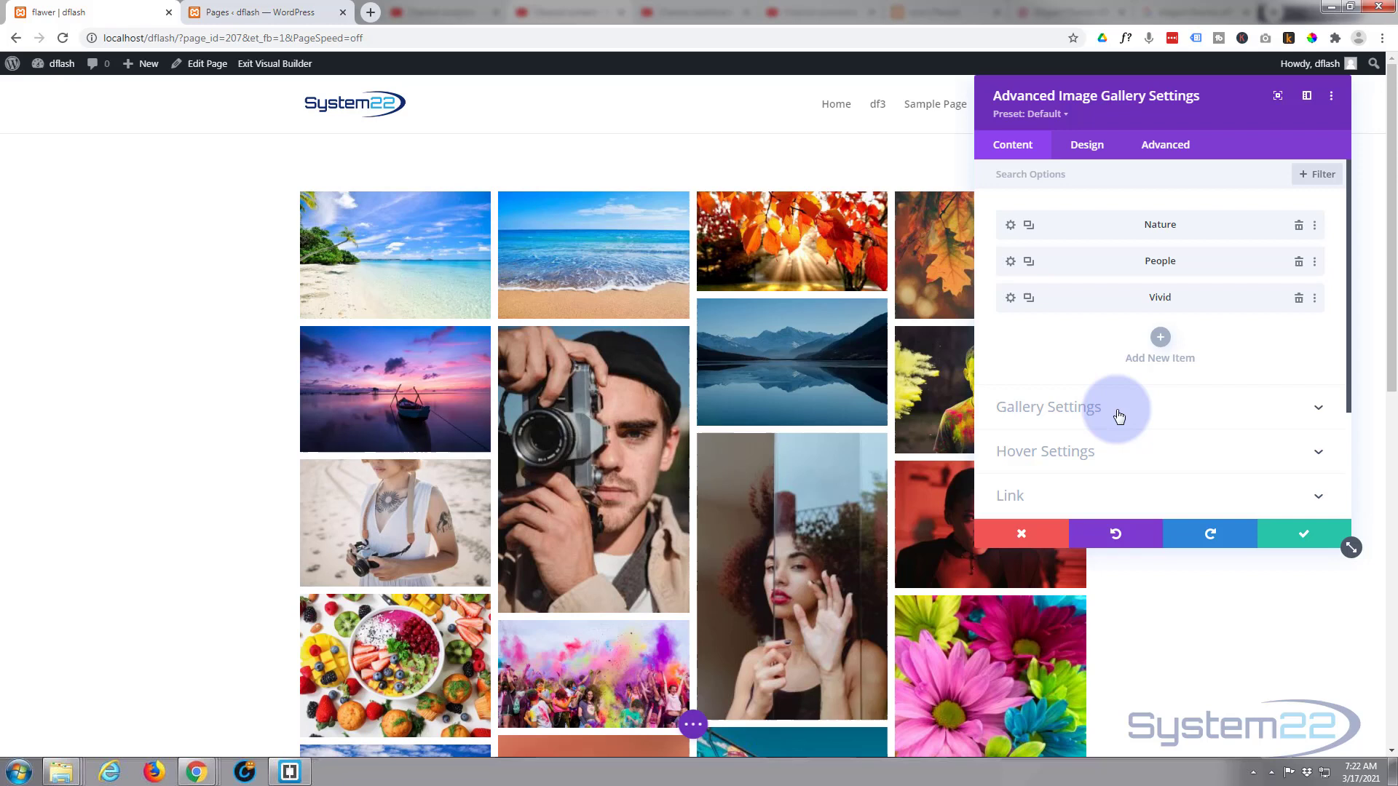
Step: Set Image Size to Large and keep Image in row at 4 Items after trying 3
click(1041, 409)
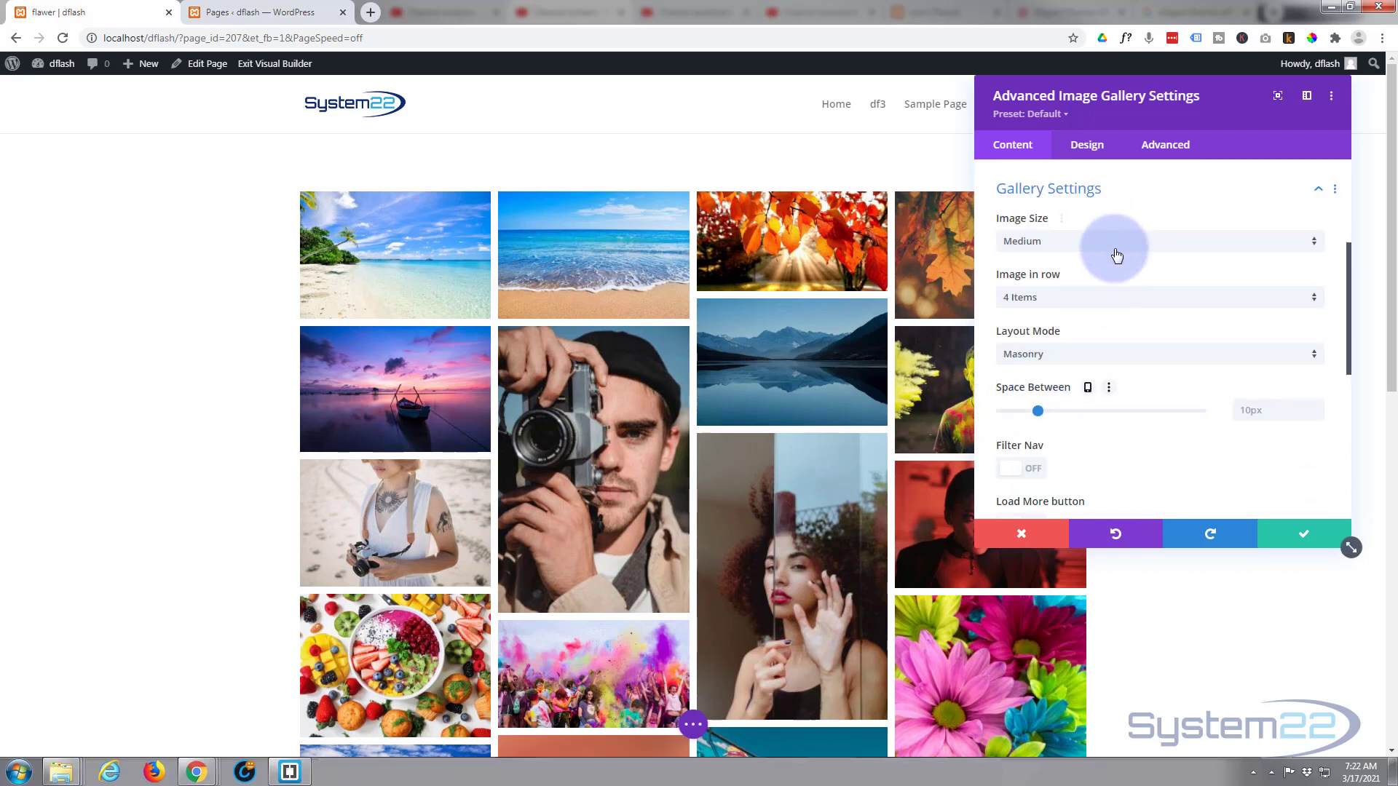
click(1116, 242)
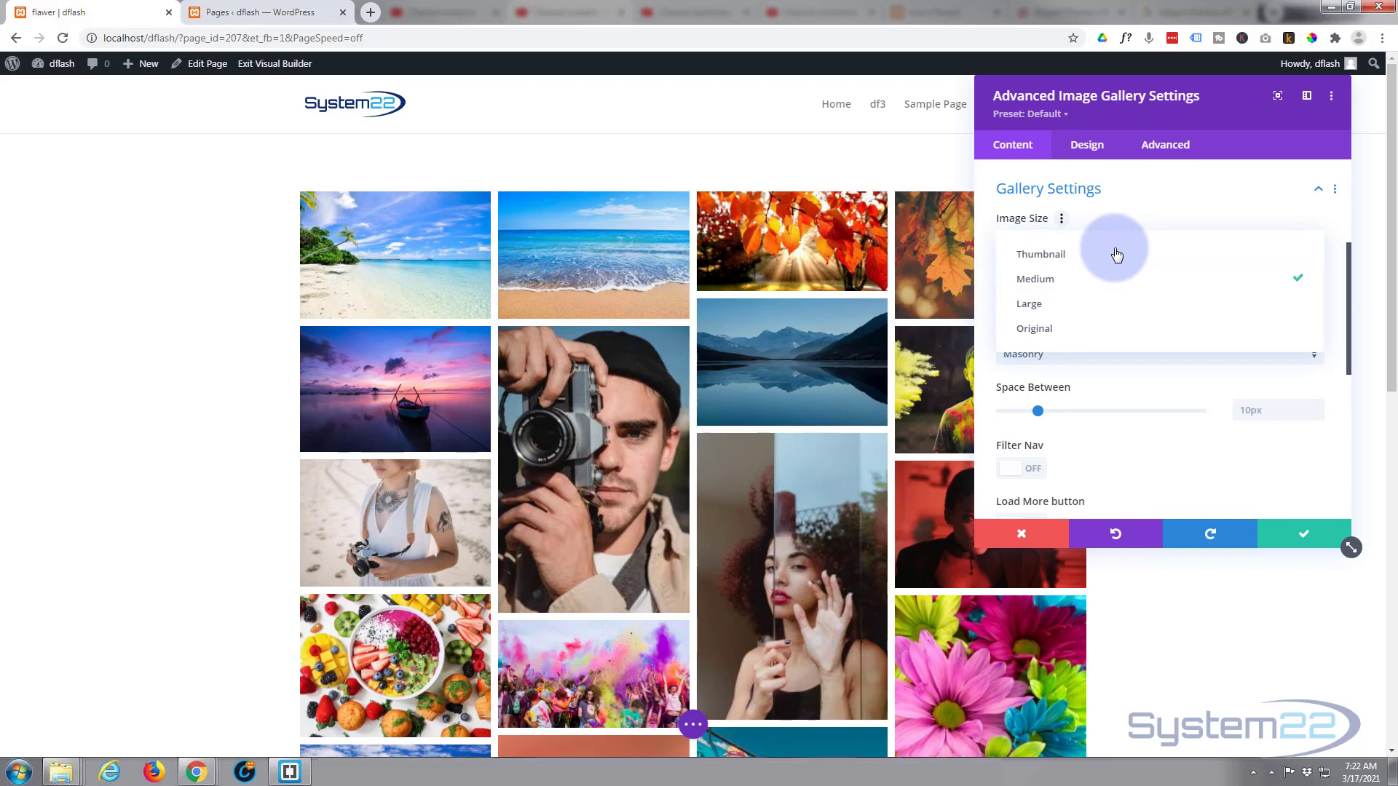
click(1093, 305)
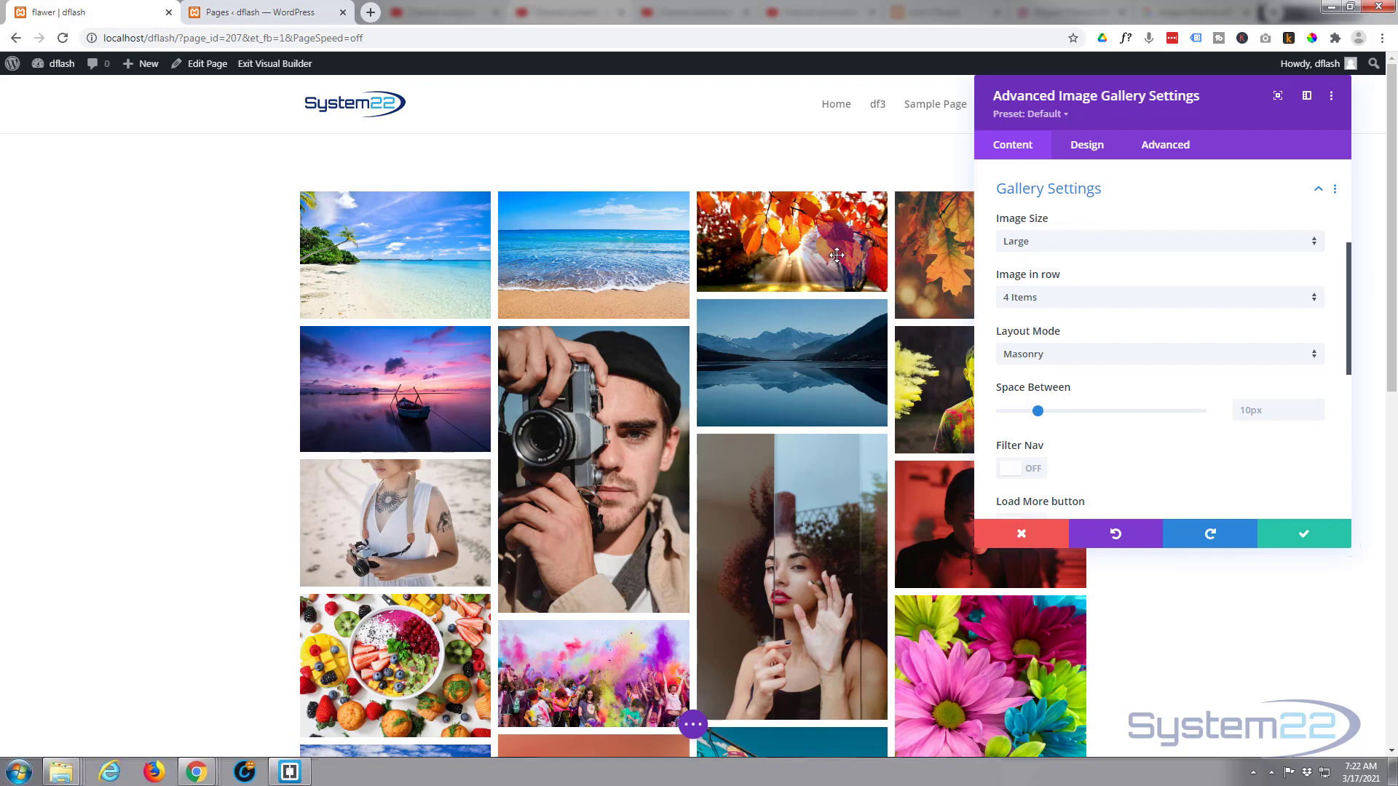
click(1108, 307)
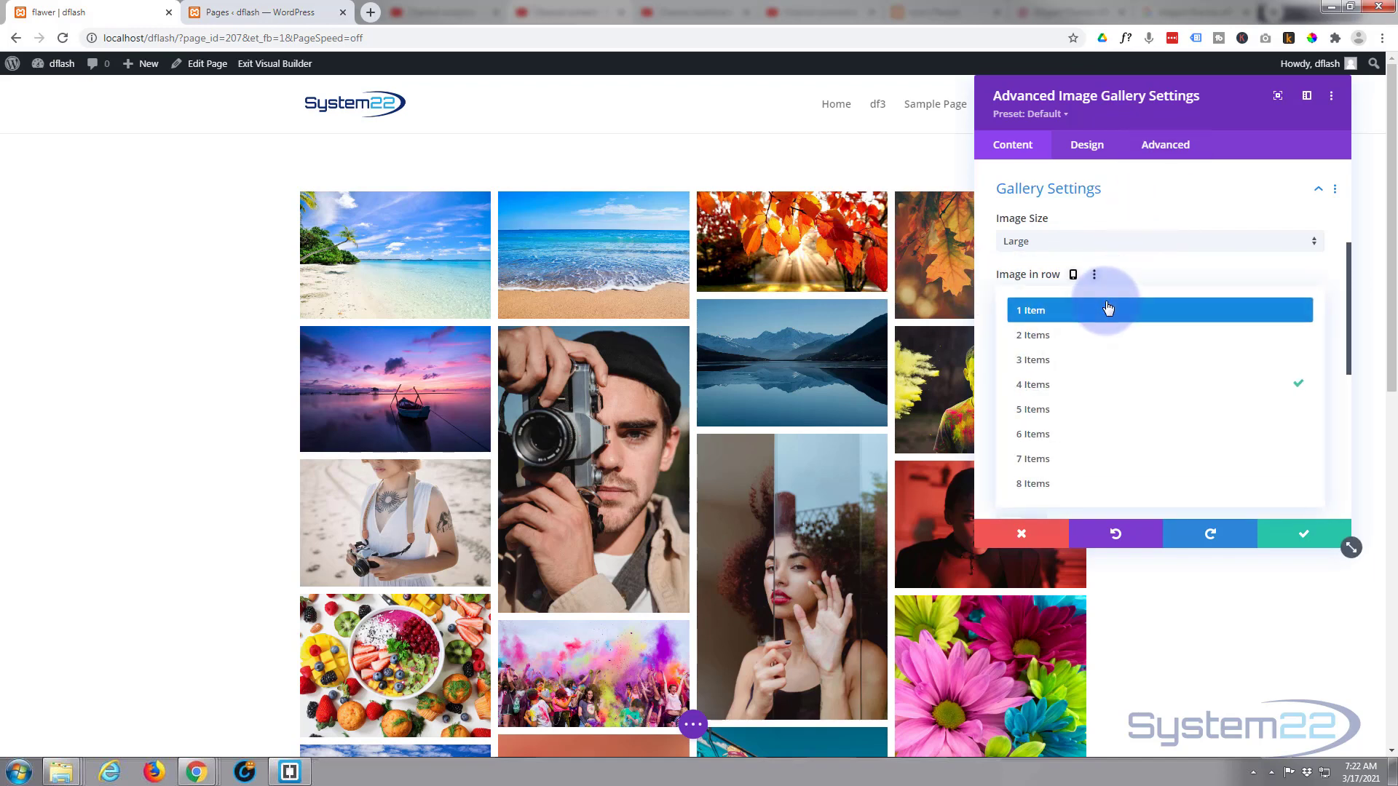
click(1096, 361)
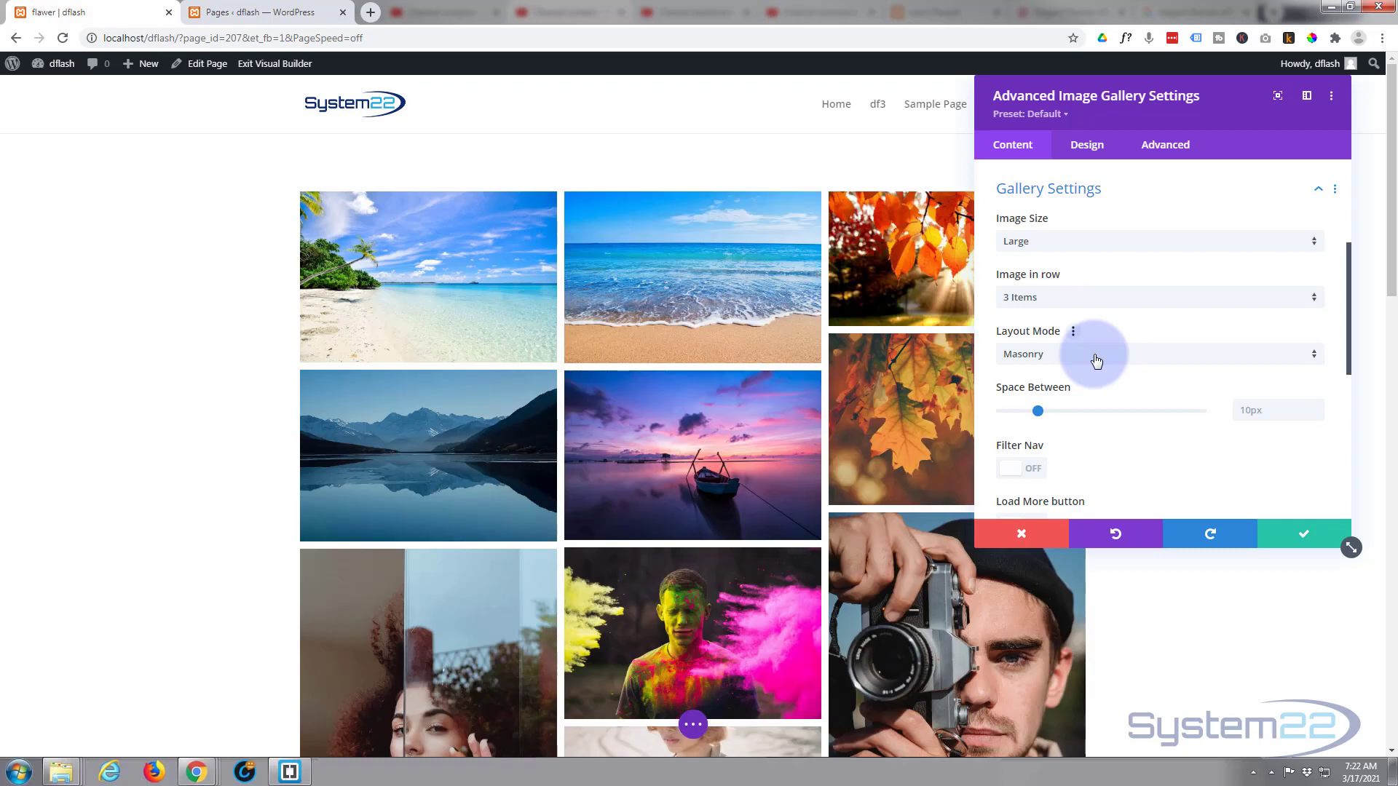
click(1070, 298)
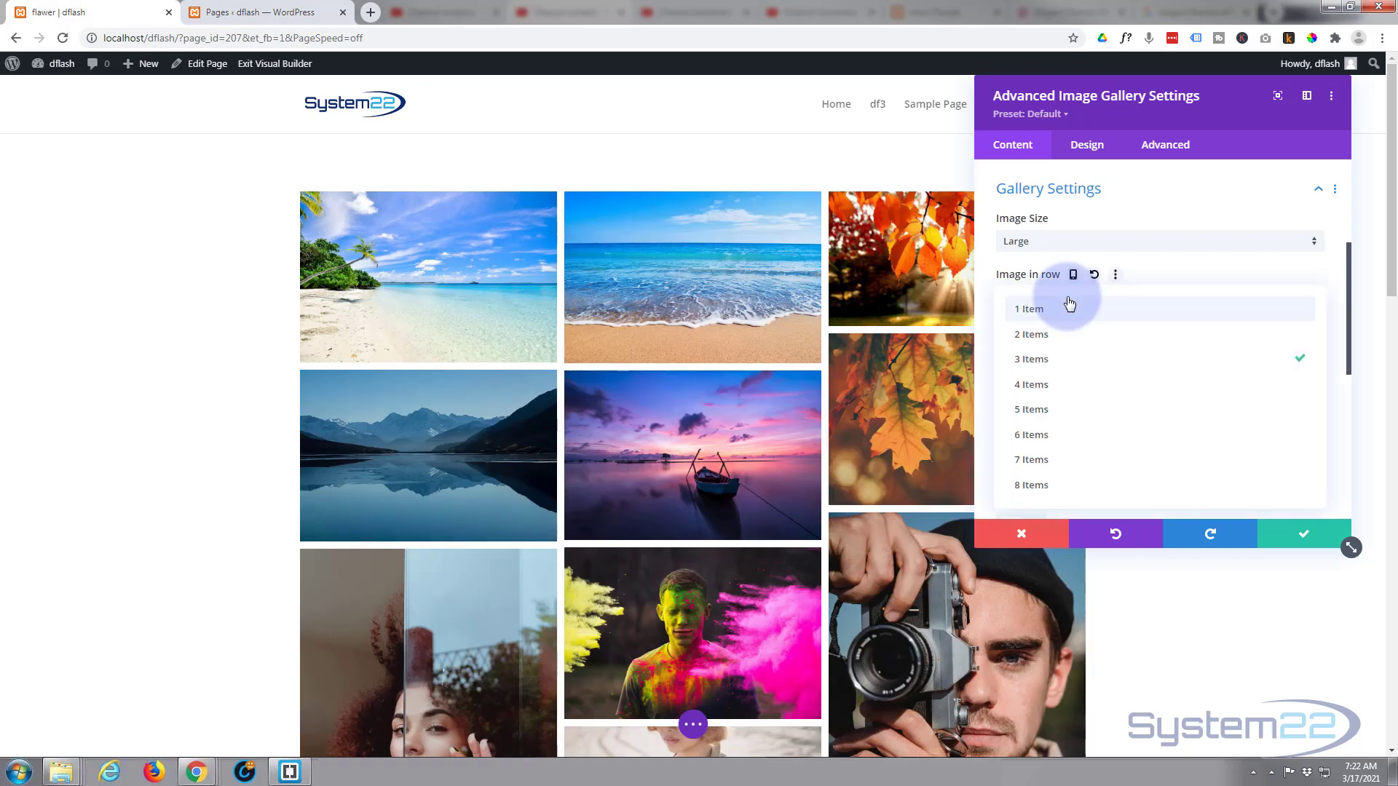
click(1069, 387)
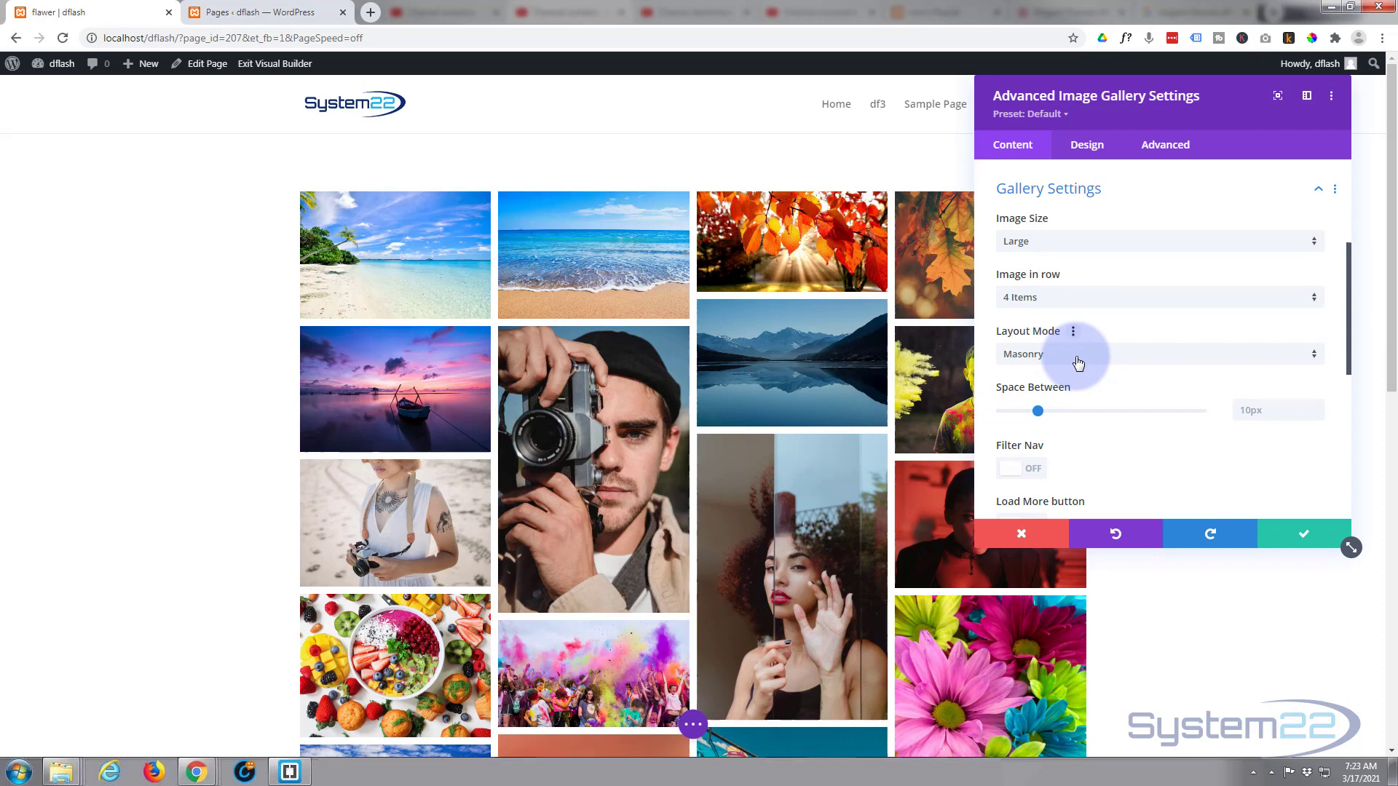
Step: Set the gallery Layout Mode to Masonry after briefly trying Grid
click(1079, 356)
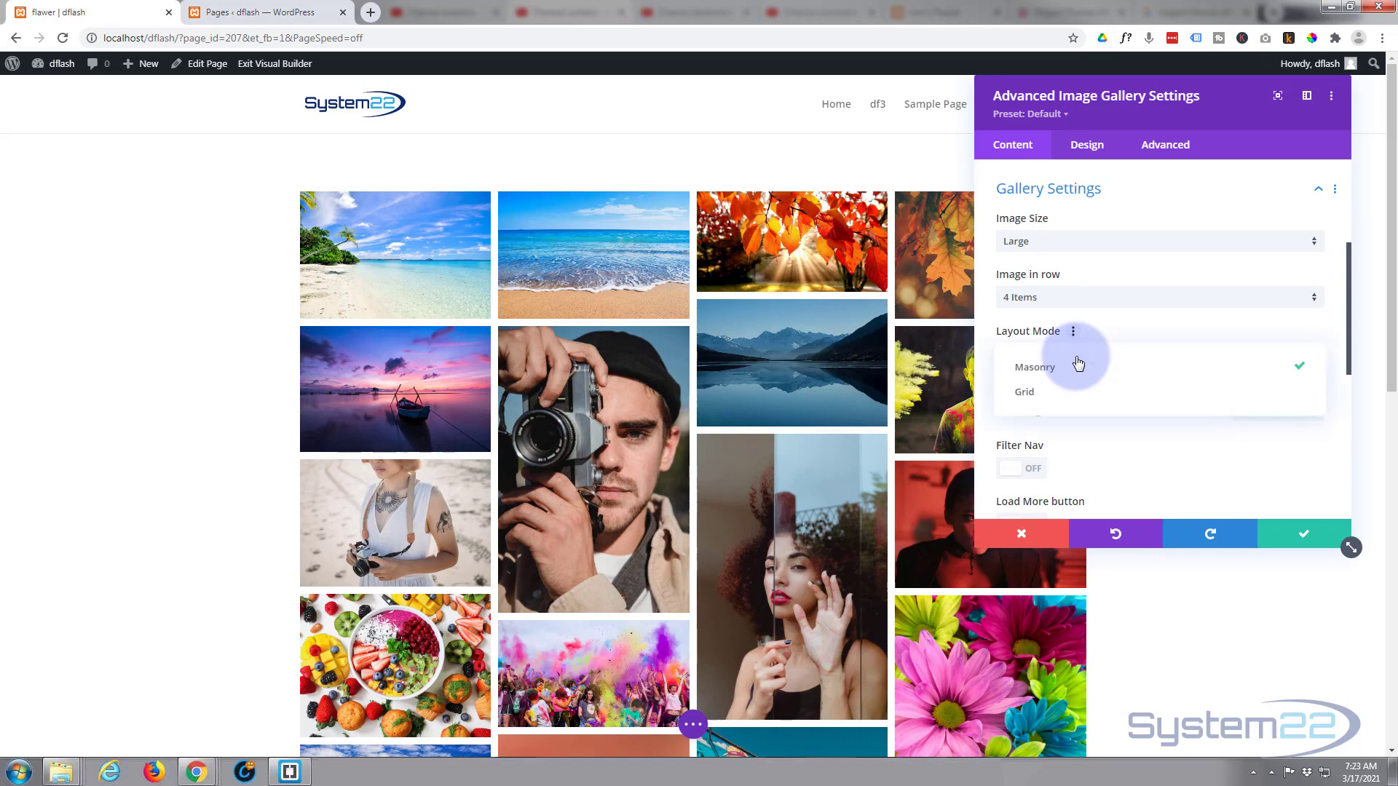
click(1039, 397)
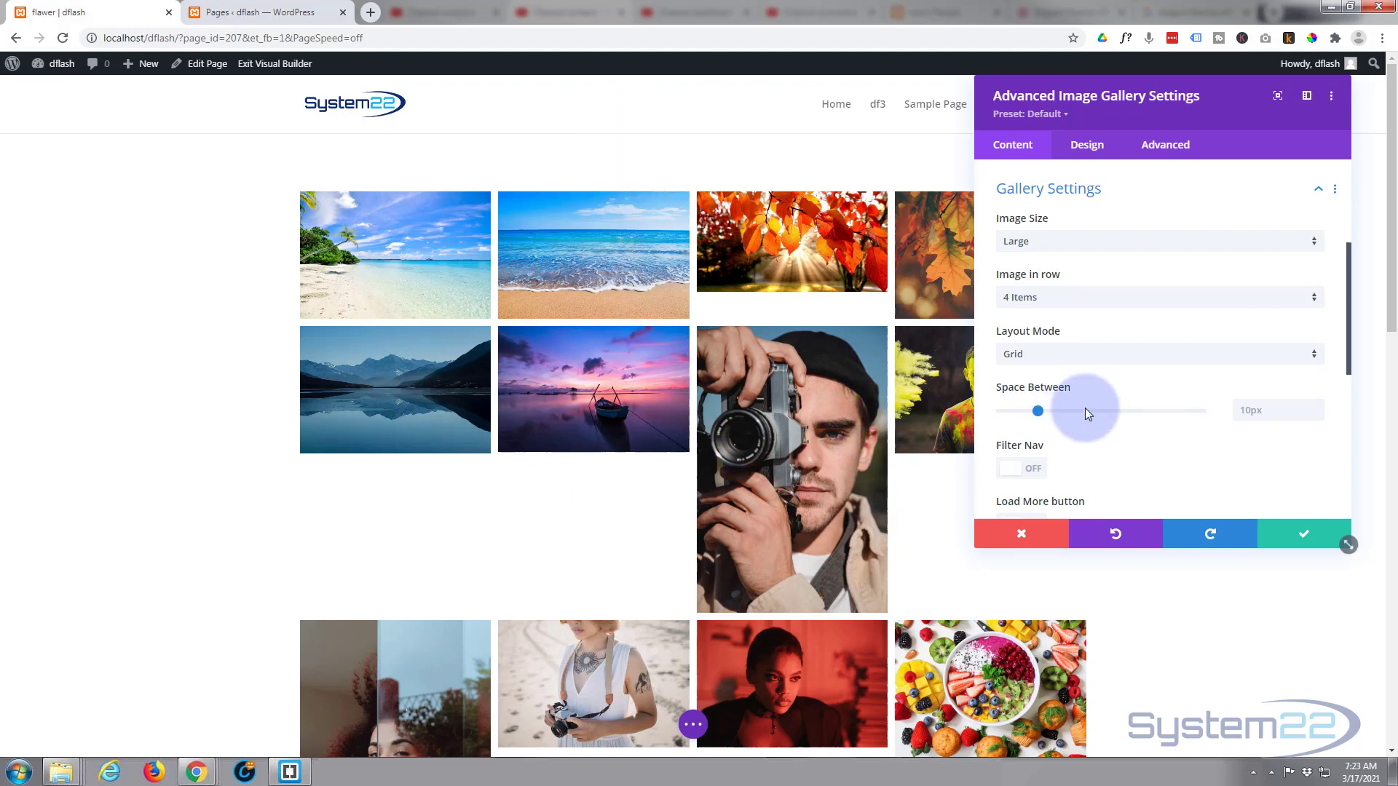
click(1083, 364)
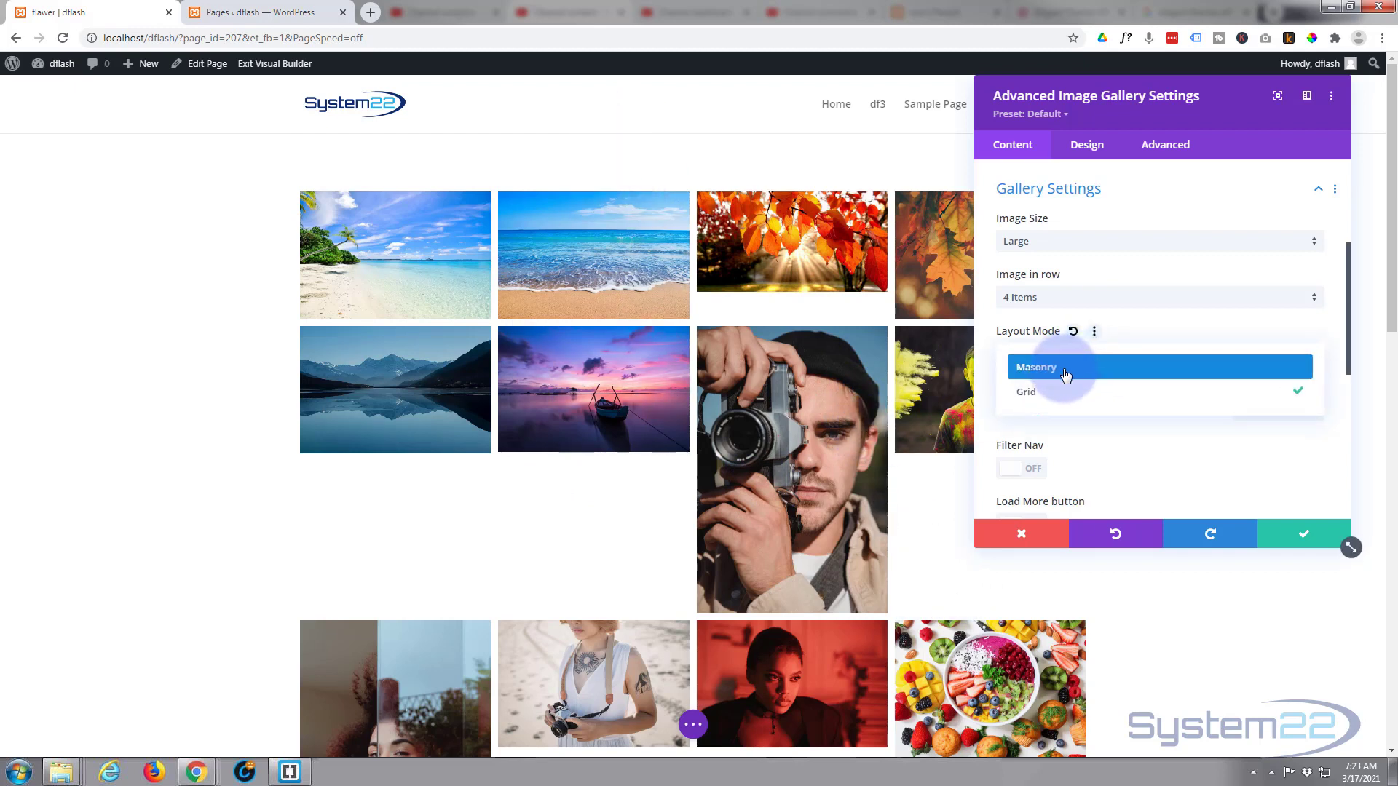
click(1065, 371)
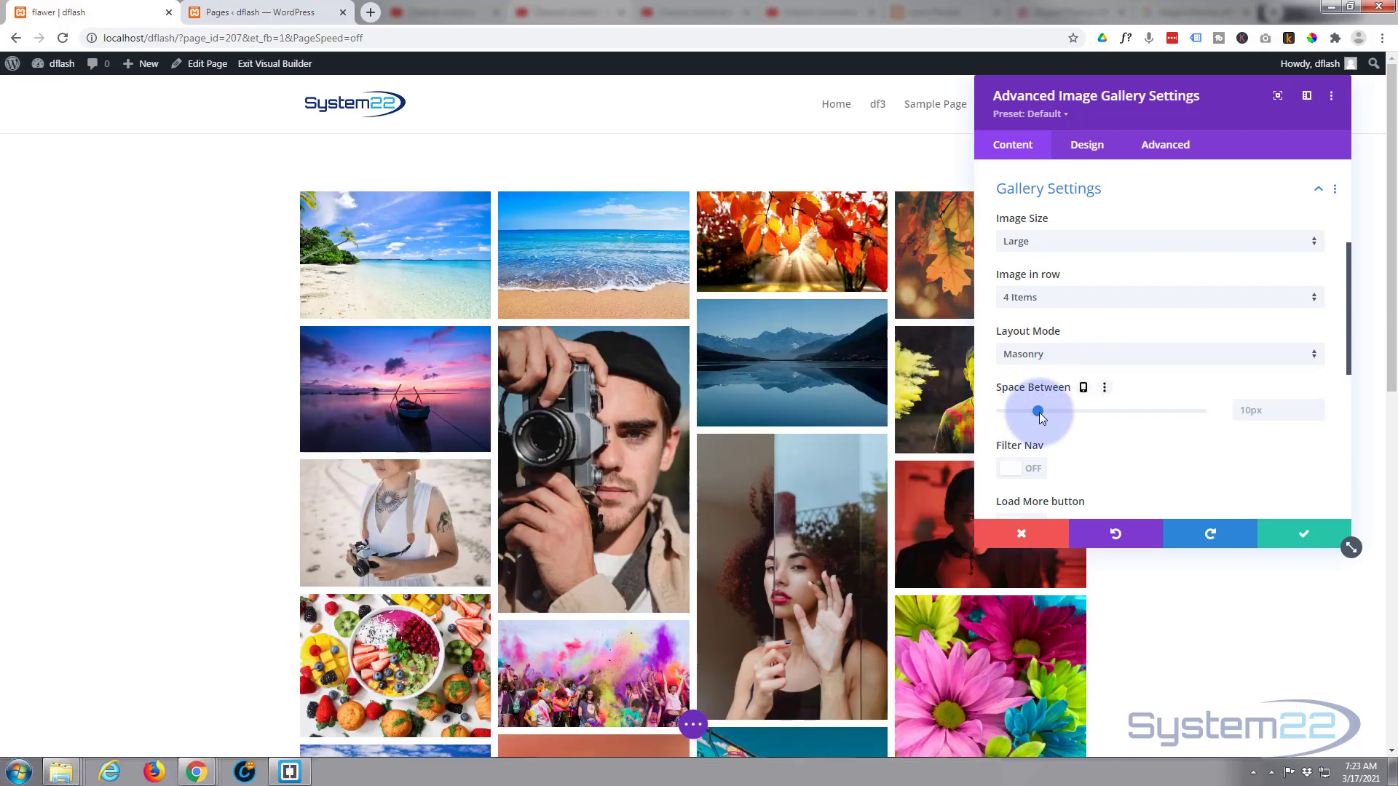
Step: Adjust the Space Between images to 10px
drag(1040, 413, 984, 417)
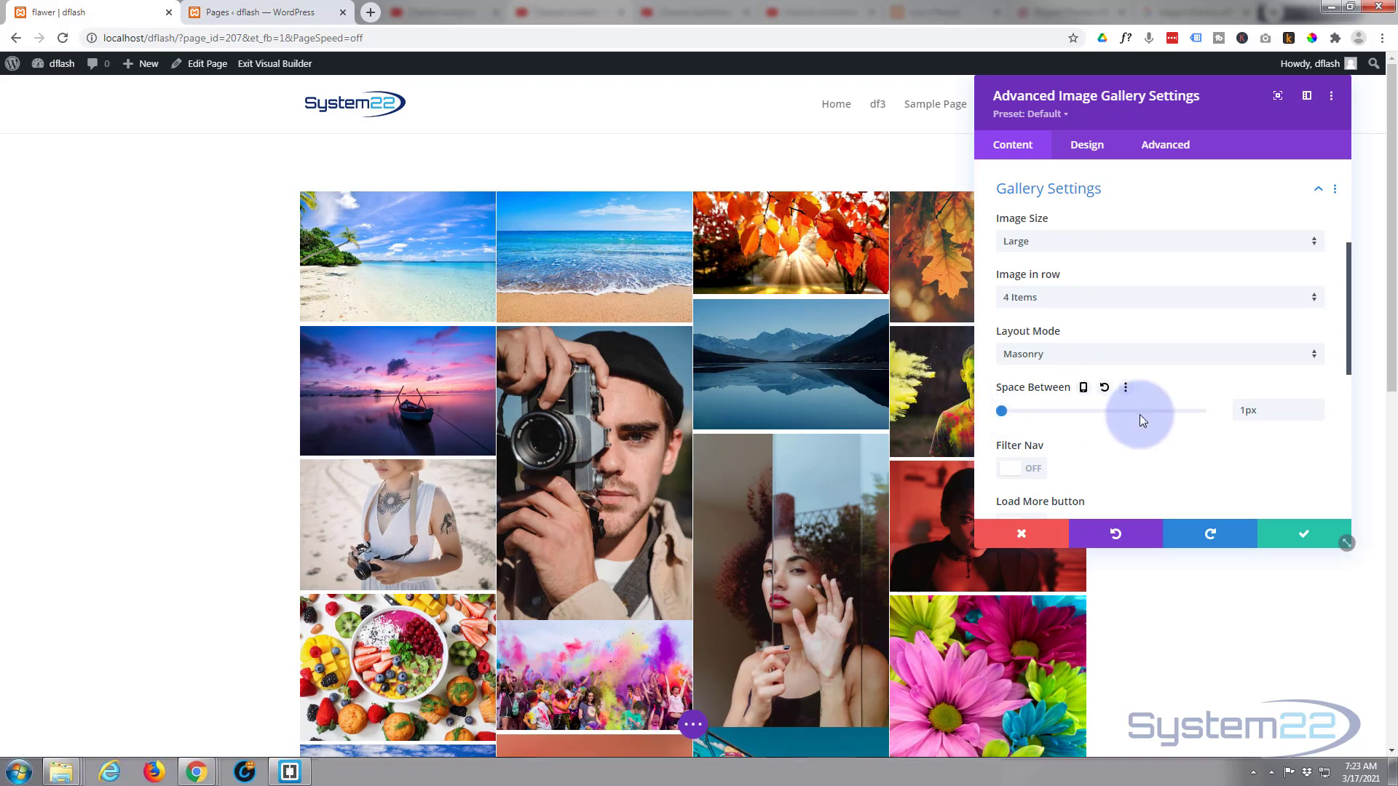
click(1317, 416)
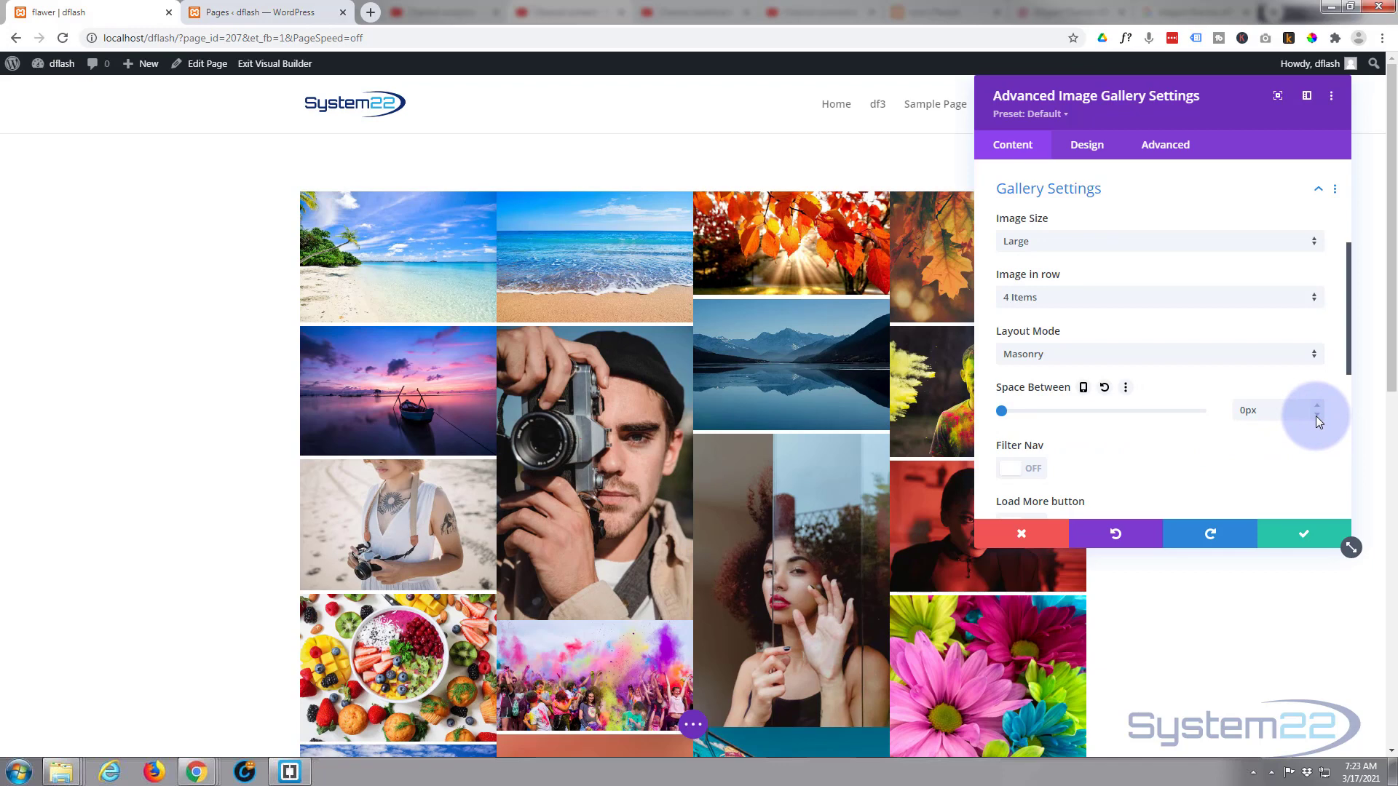
click(1045, 412)
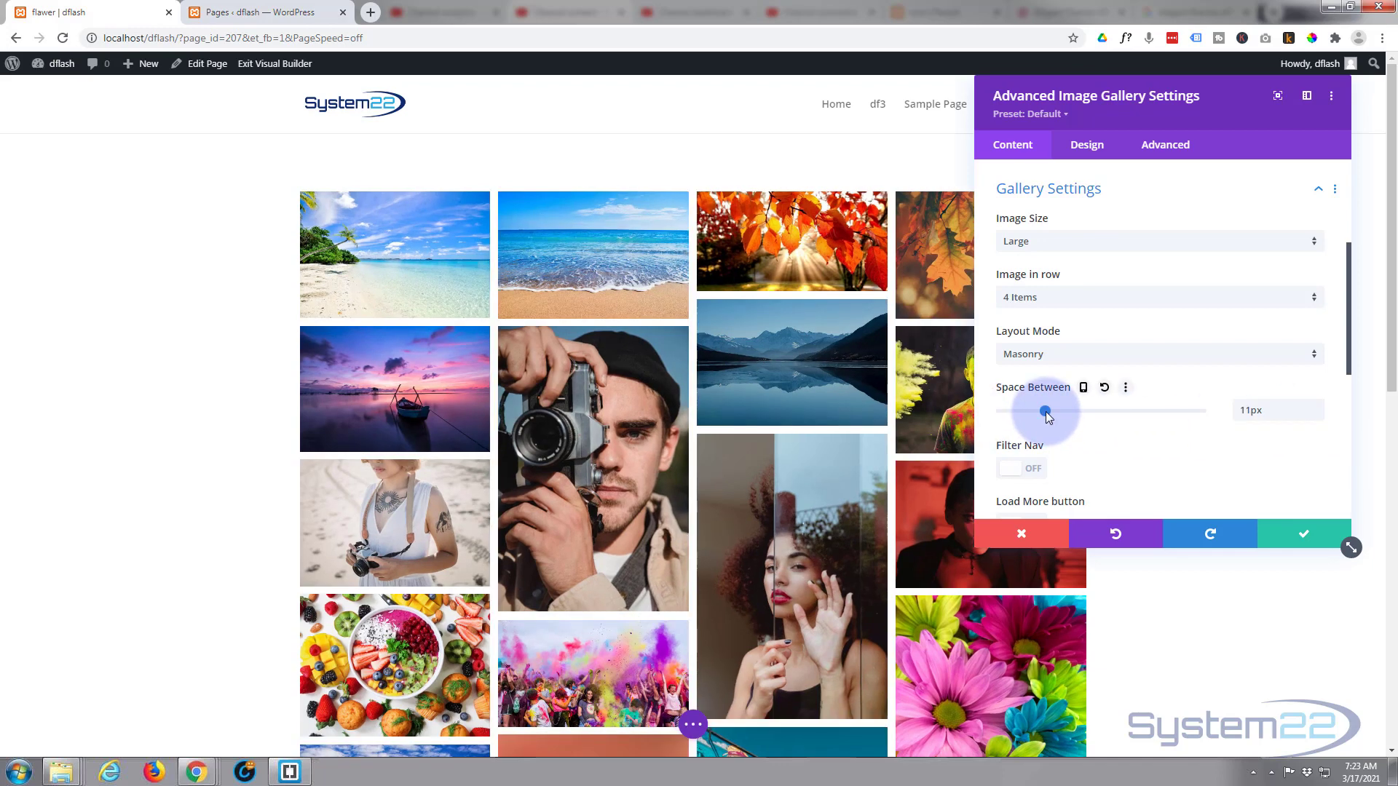
click(1317, 421)
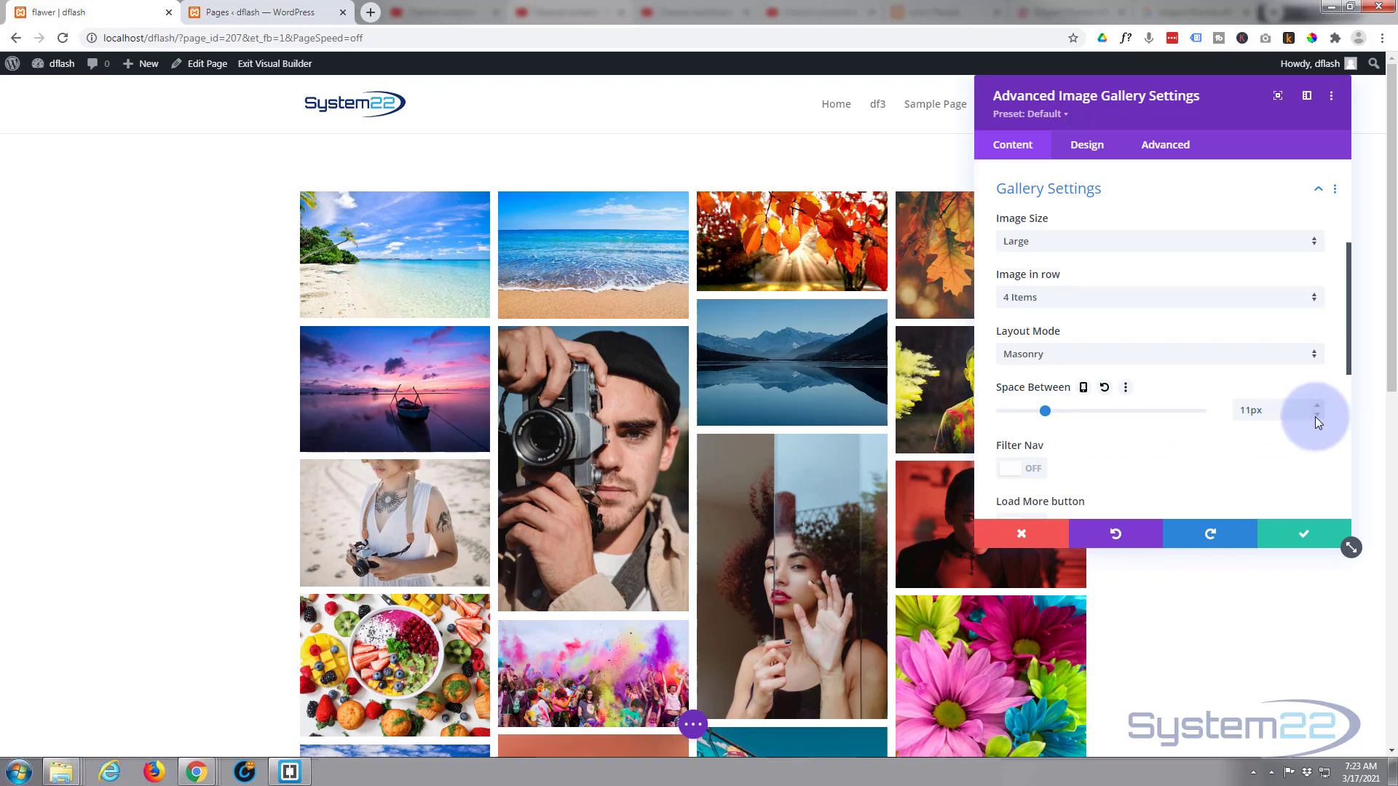
click(1316, 415)
Step: Turn Filter Nav on, toggling Use Custom Link on and back off
scroll(1177, 327, down, 2)
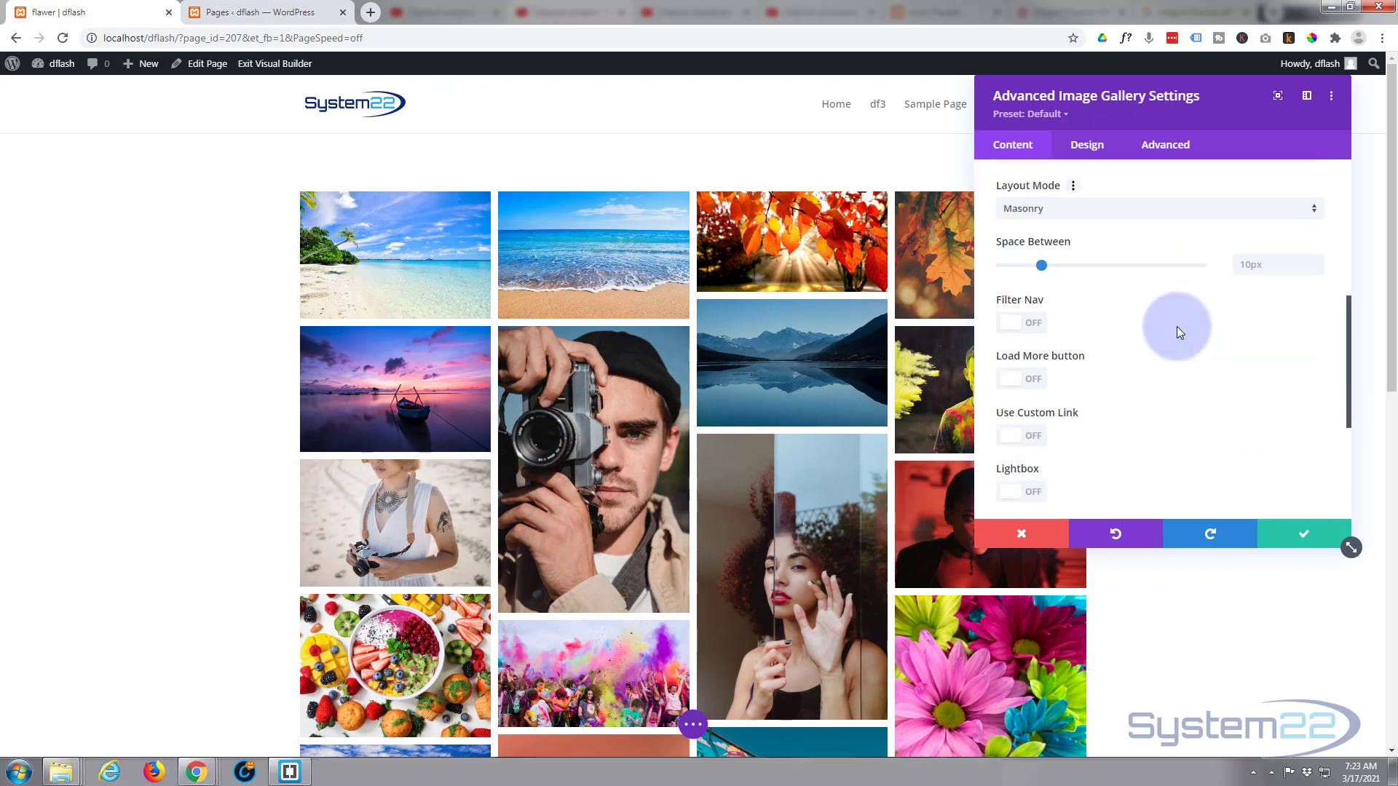
click(624, 557)
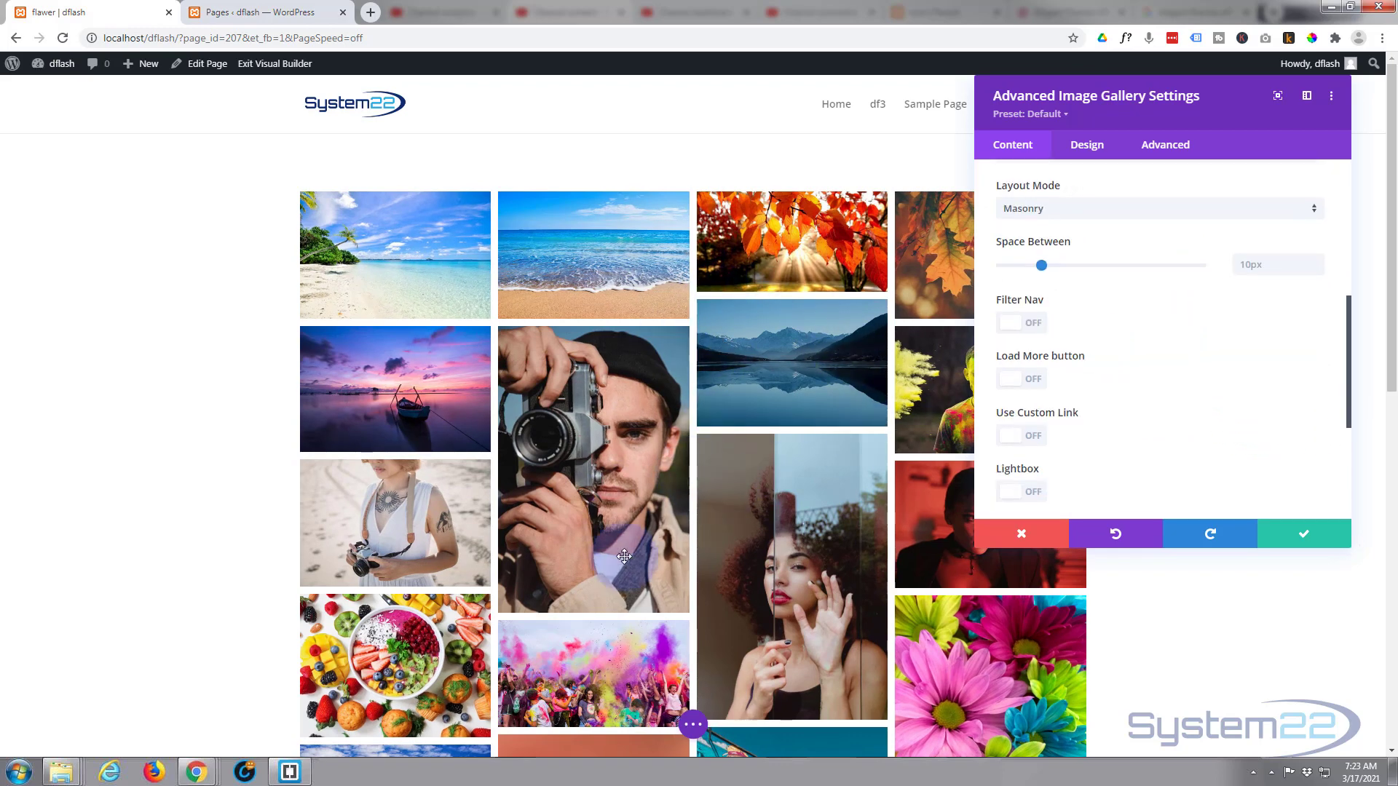
click(825, 281)
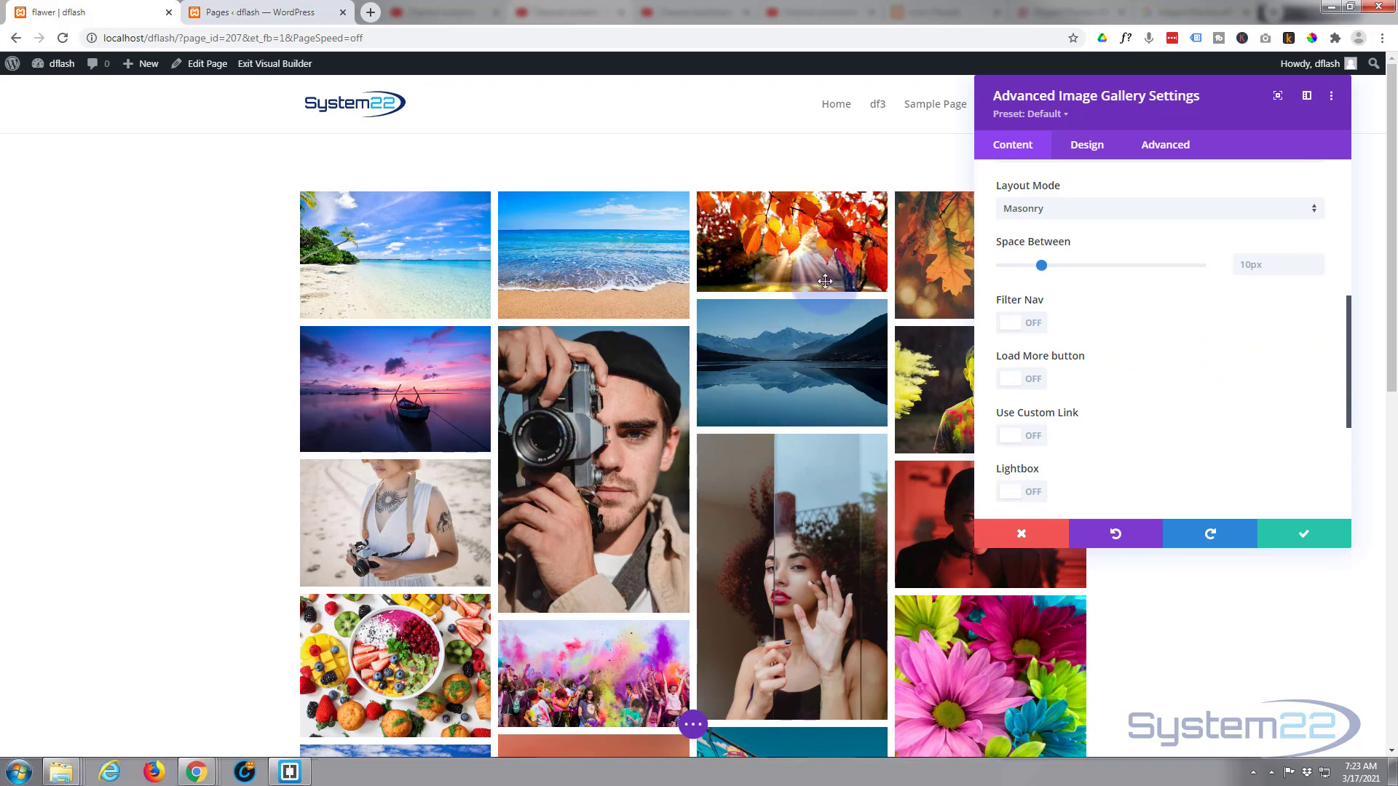
click(1035, 326)
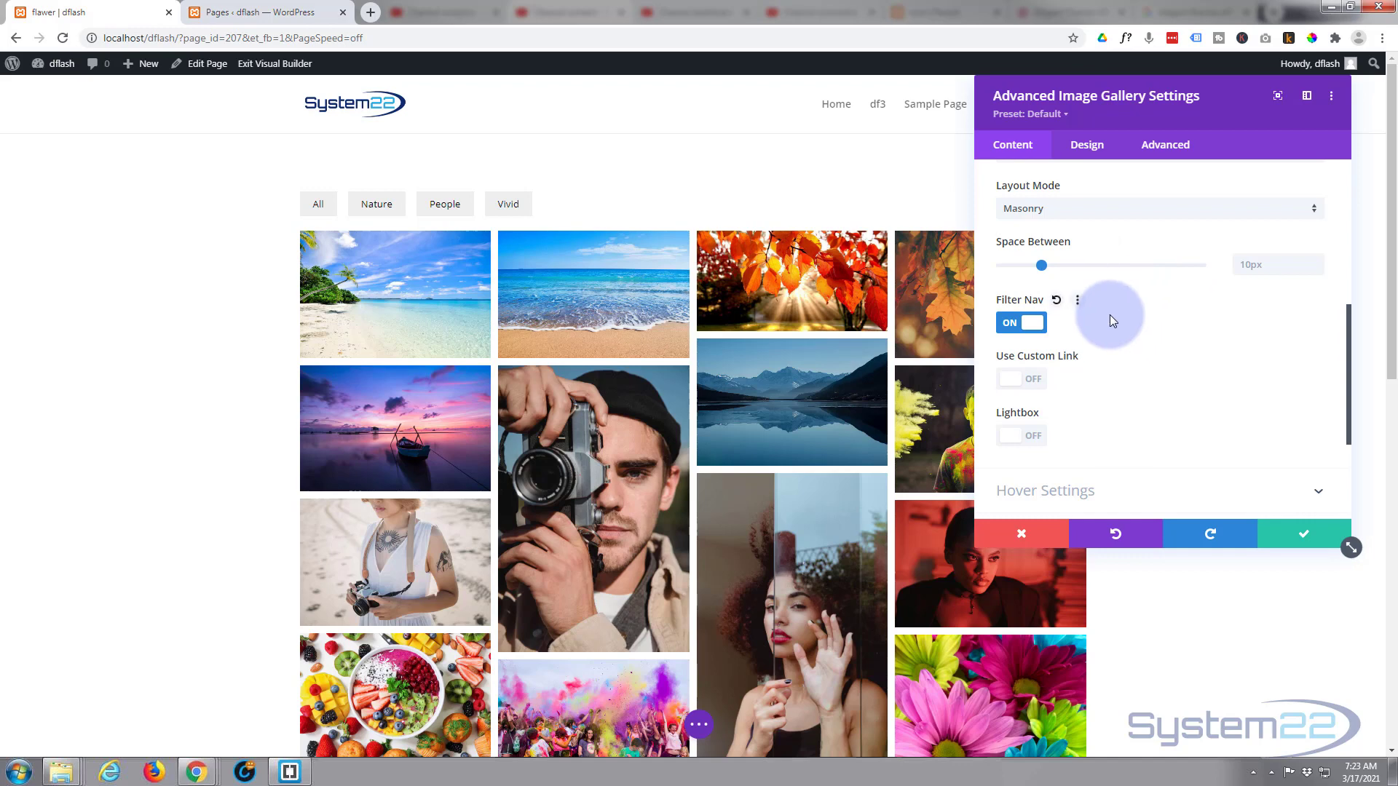
scroll(1109, 314, down, 1)
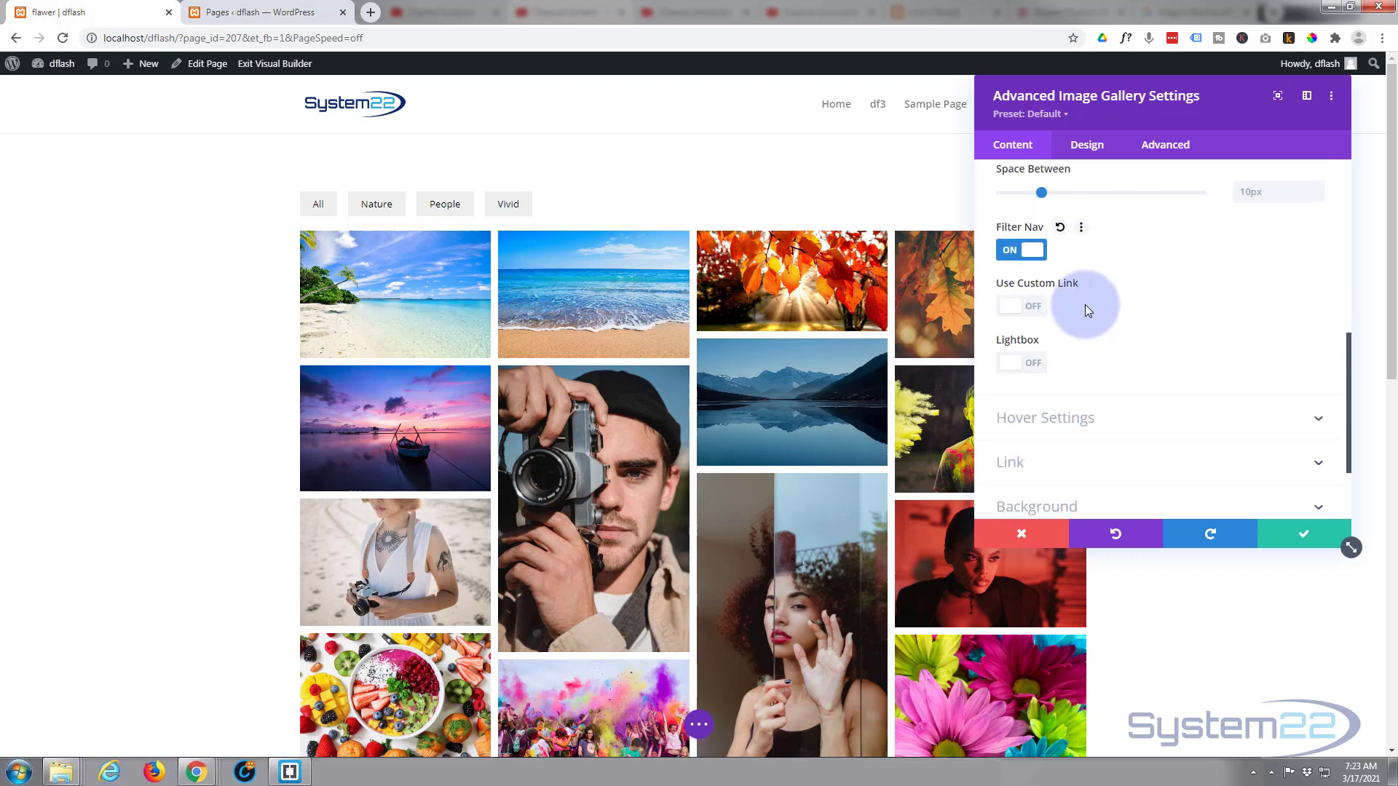
click(1034, 309)
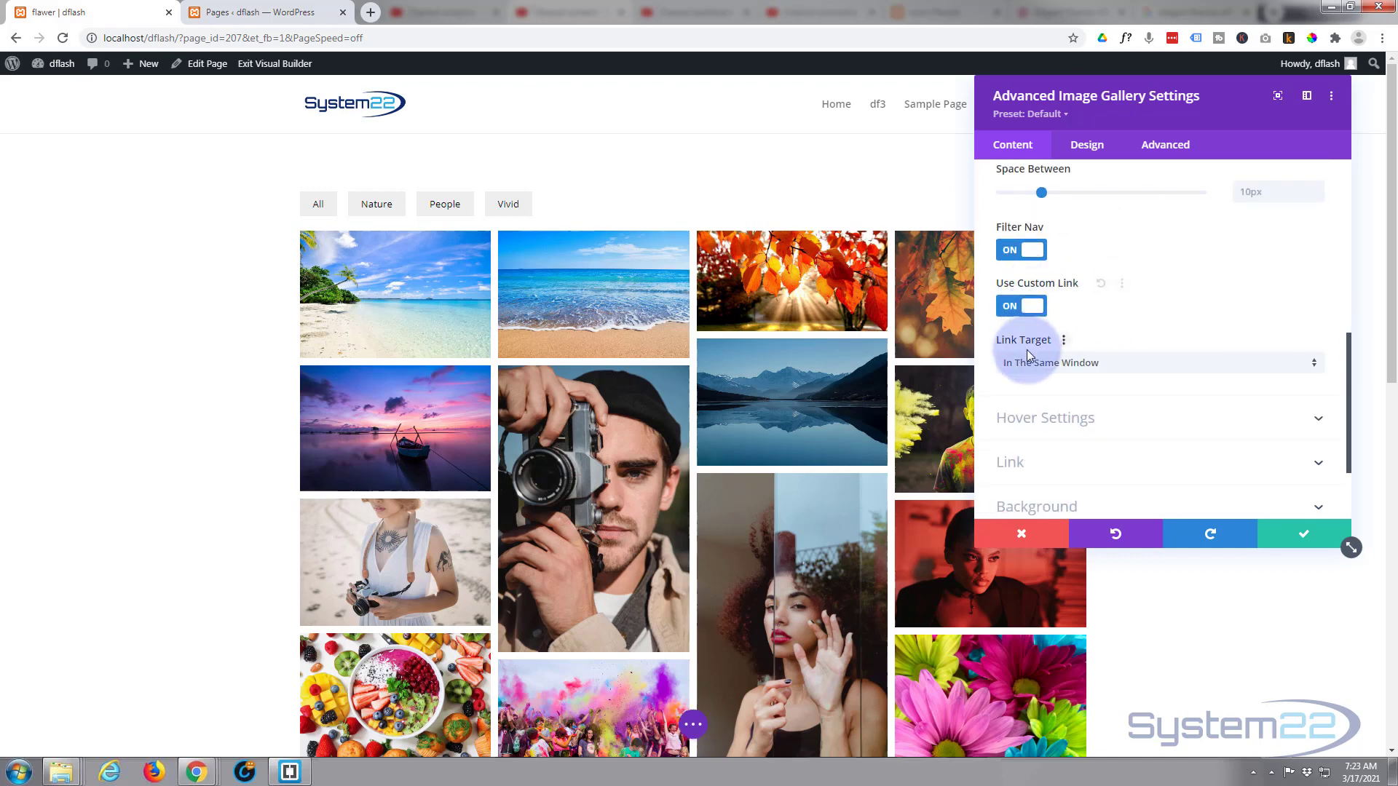
click(1007, 309)
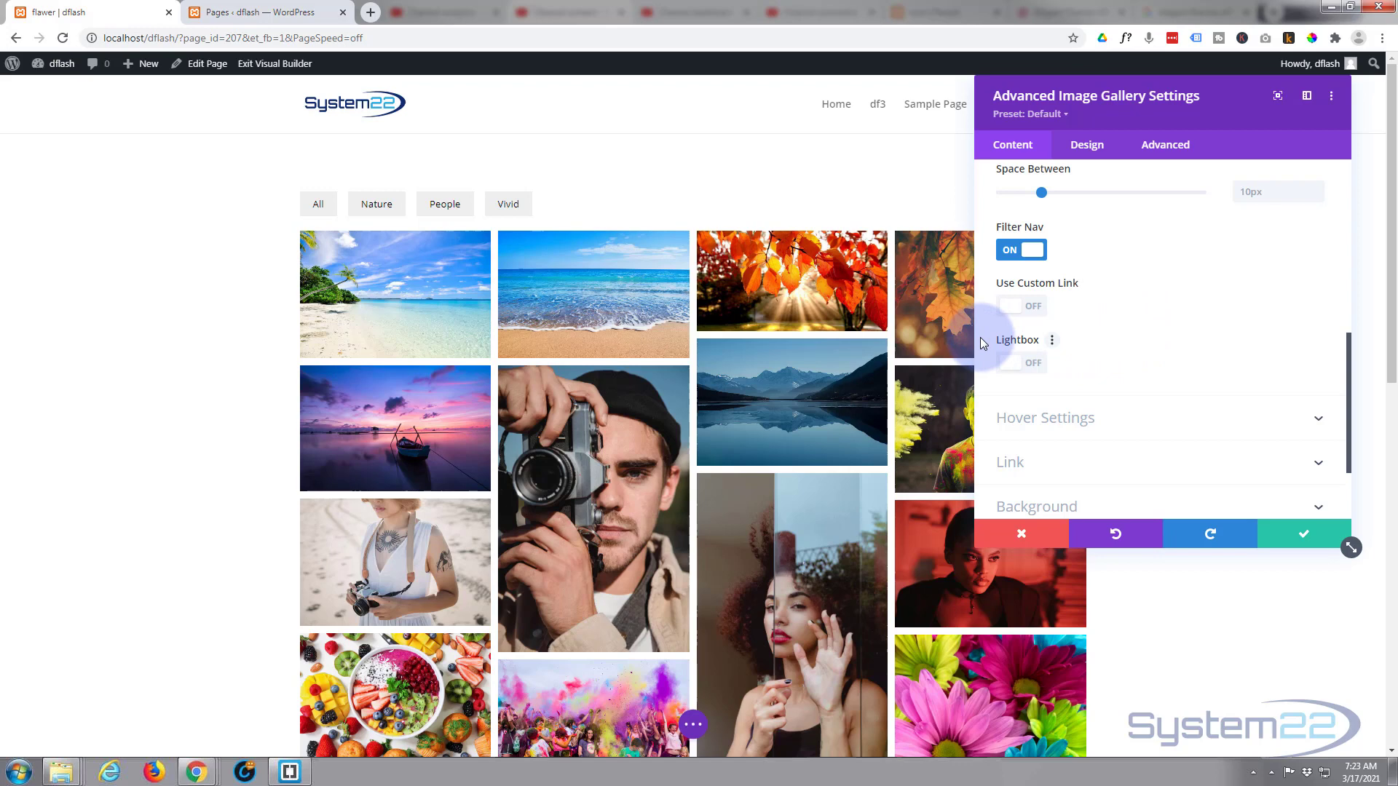
Step: Turn on Lightbox and Lightbox Content so images open with their content
click(1036, 363)
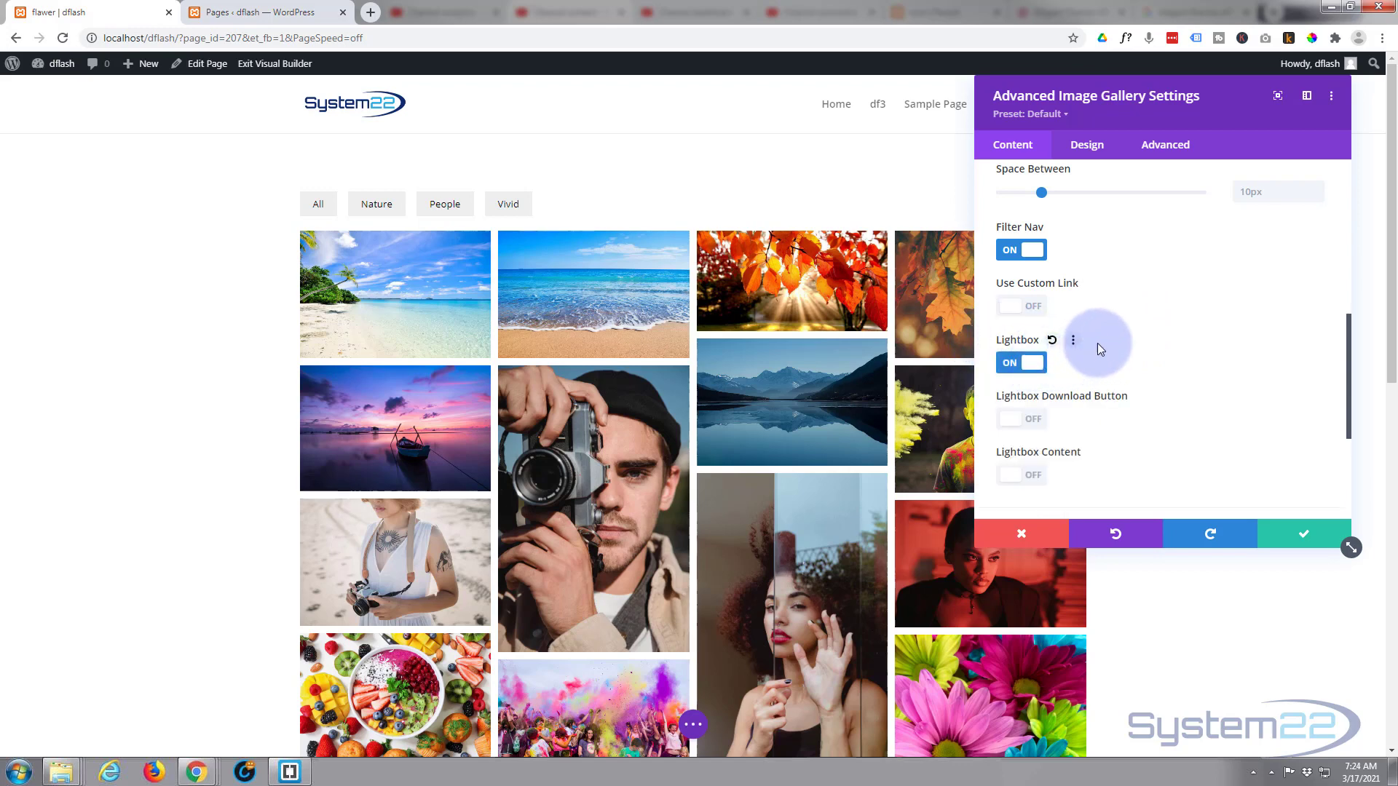
scroll(1100, 342, down, 2)
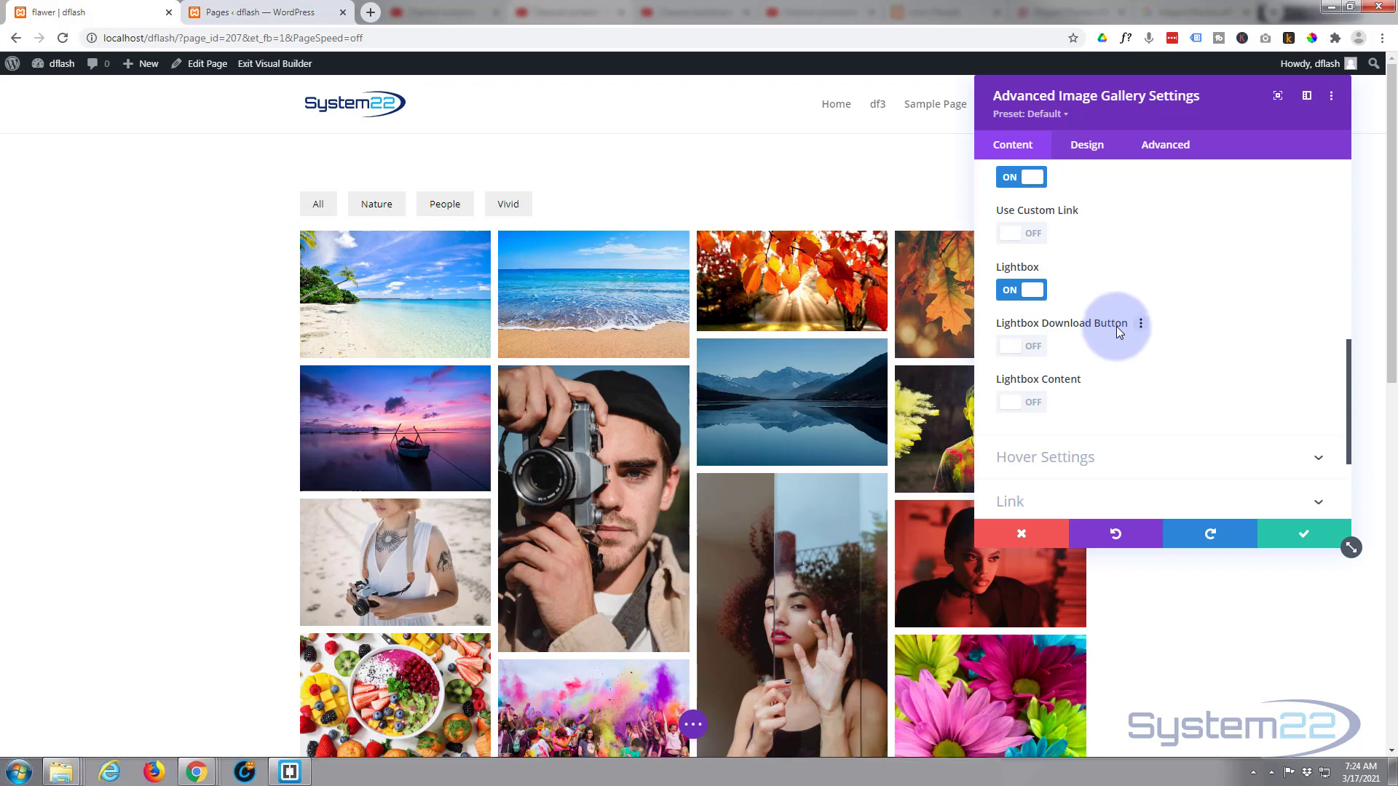
click(1036, 405)
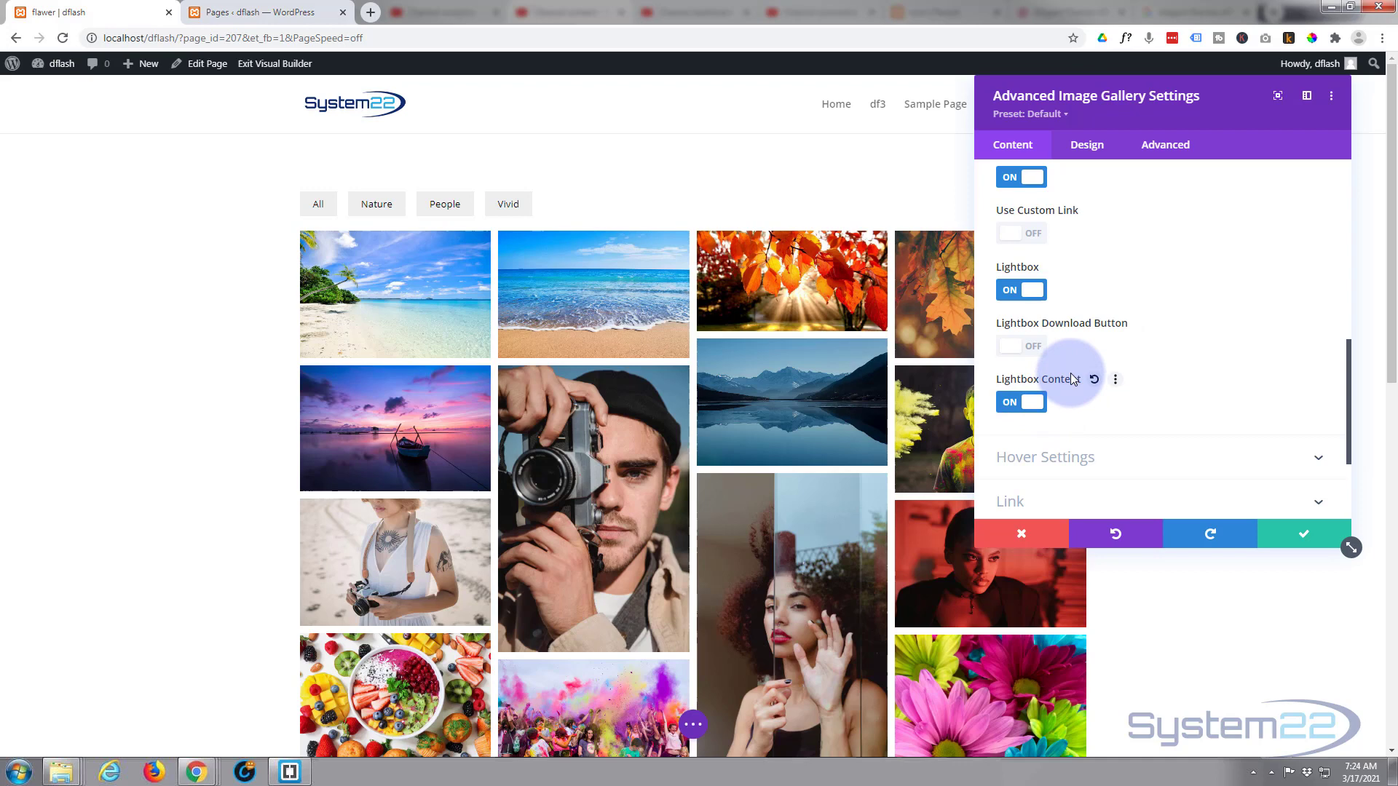
scroll(1115, 307, down, 2)
click(1118, 311)
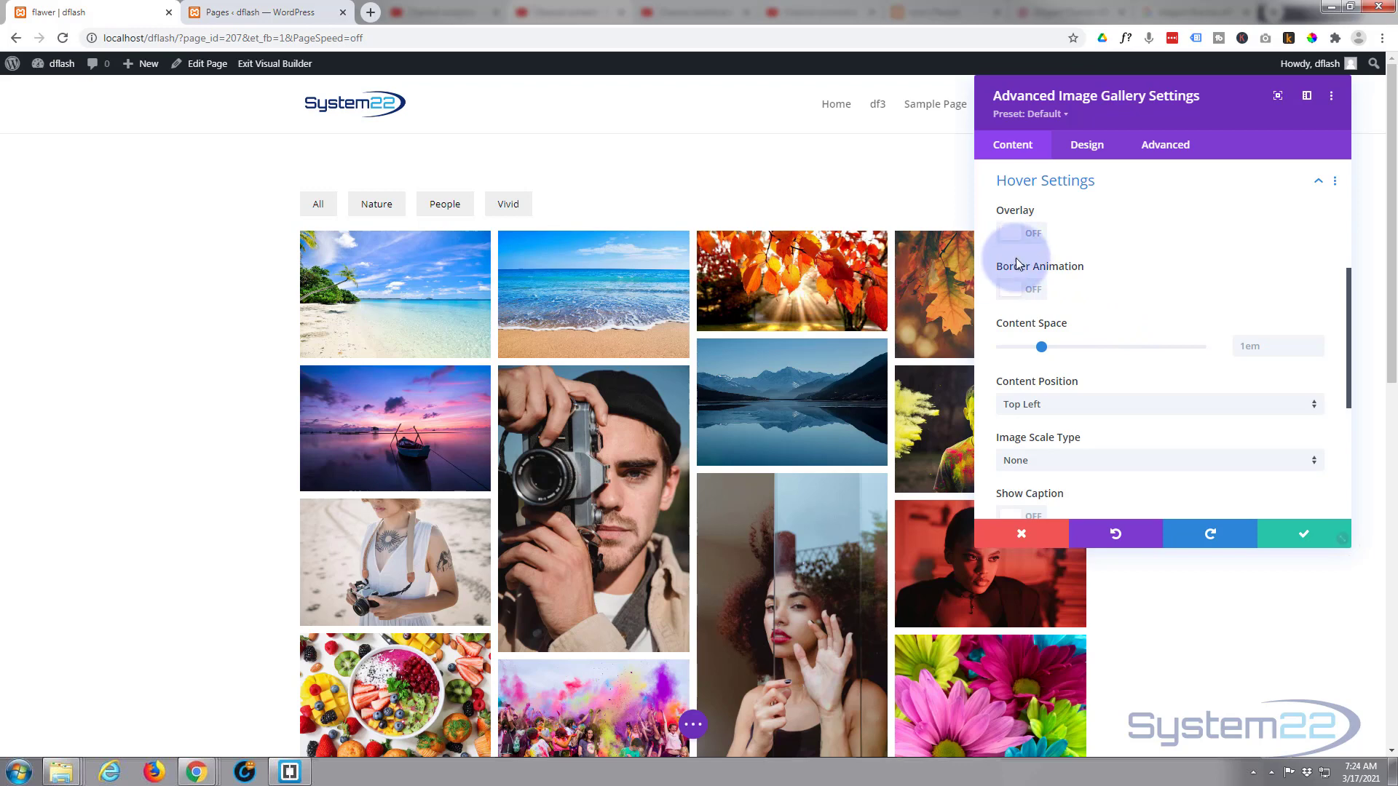
Step: Turn on the image hover overlay with a purple primary colour at 0.45 alpha
click(1034, 233)
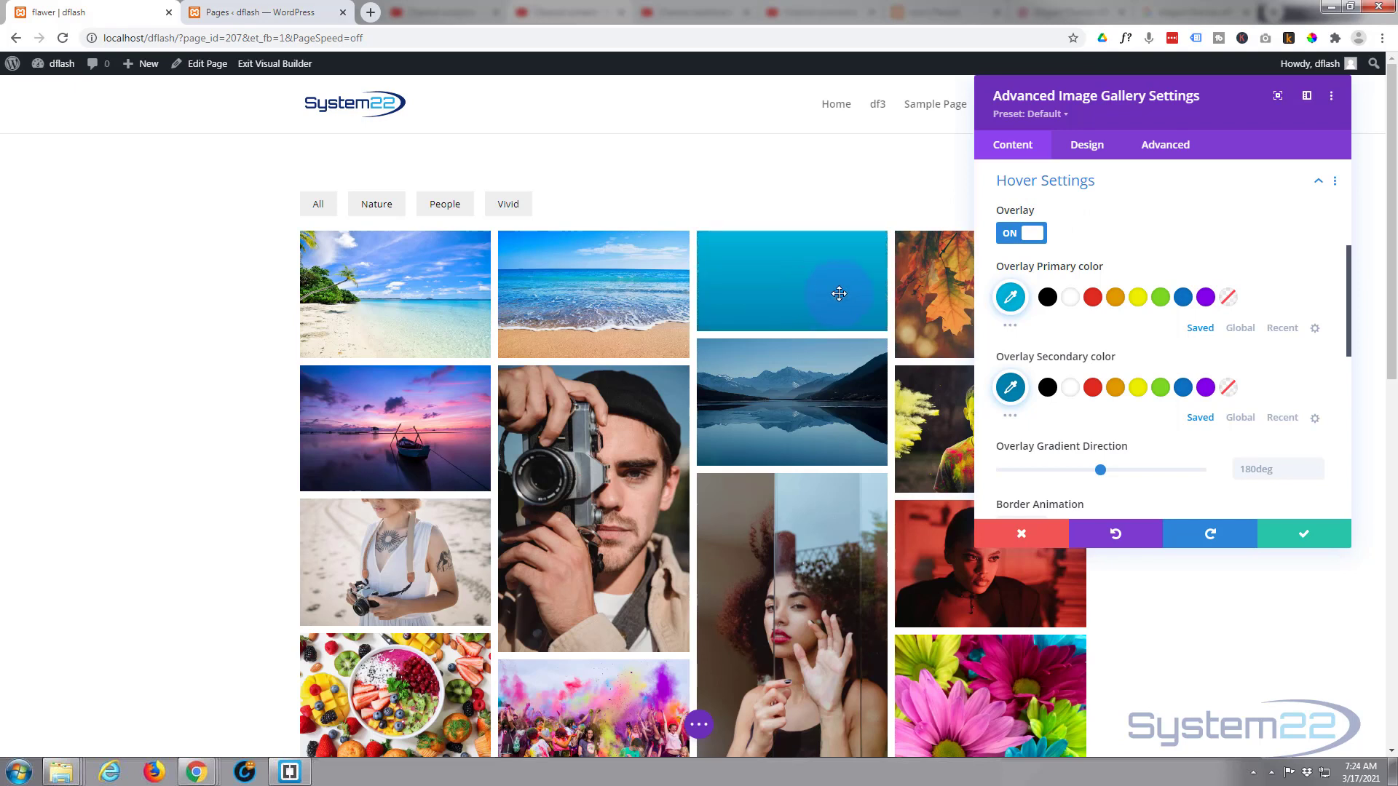
click(1206, 297)
click(1010, 299)
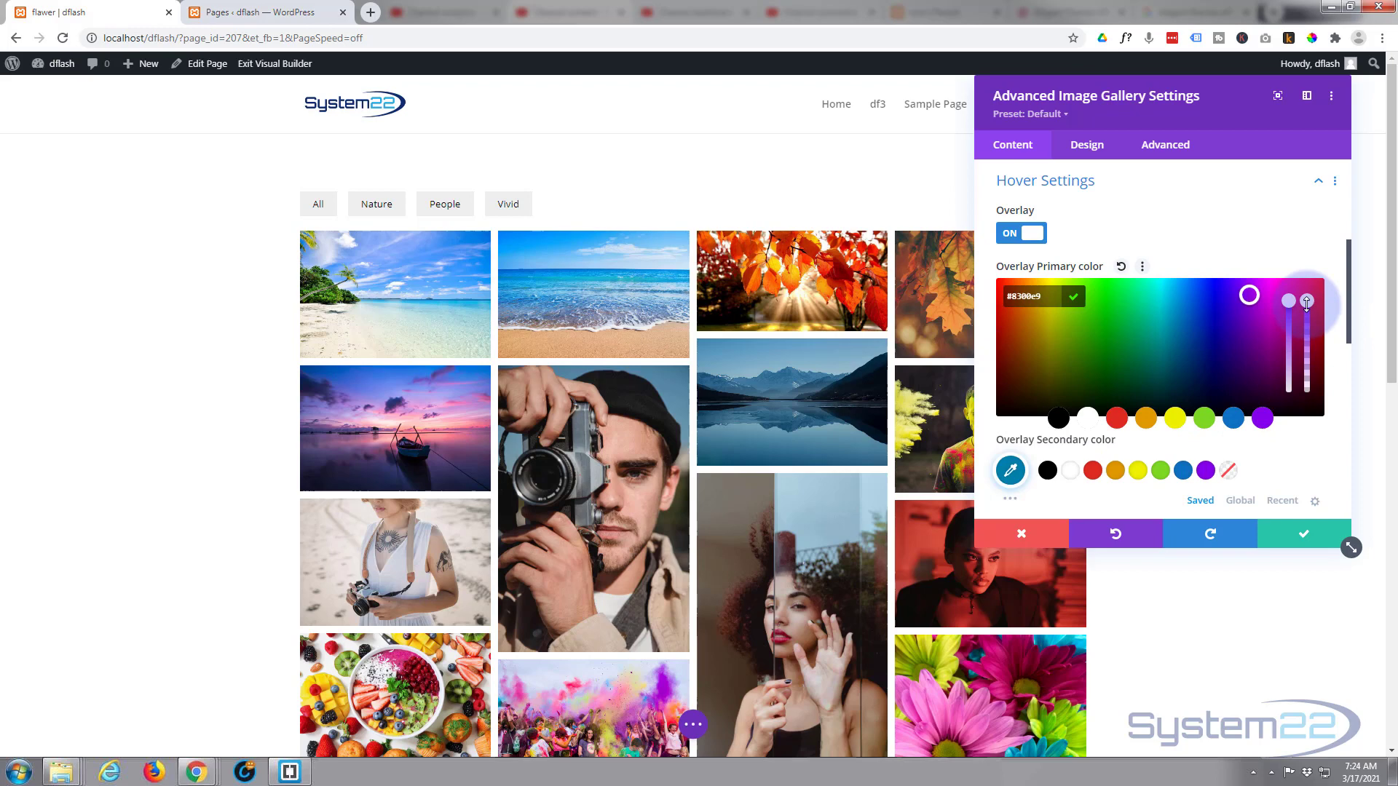
drag(1307, 301, 1307, 349)
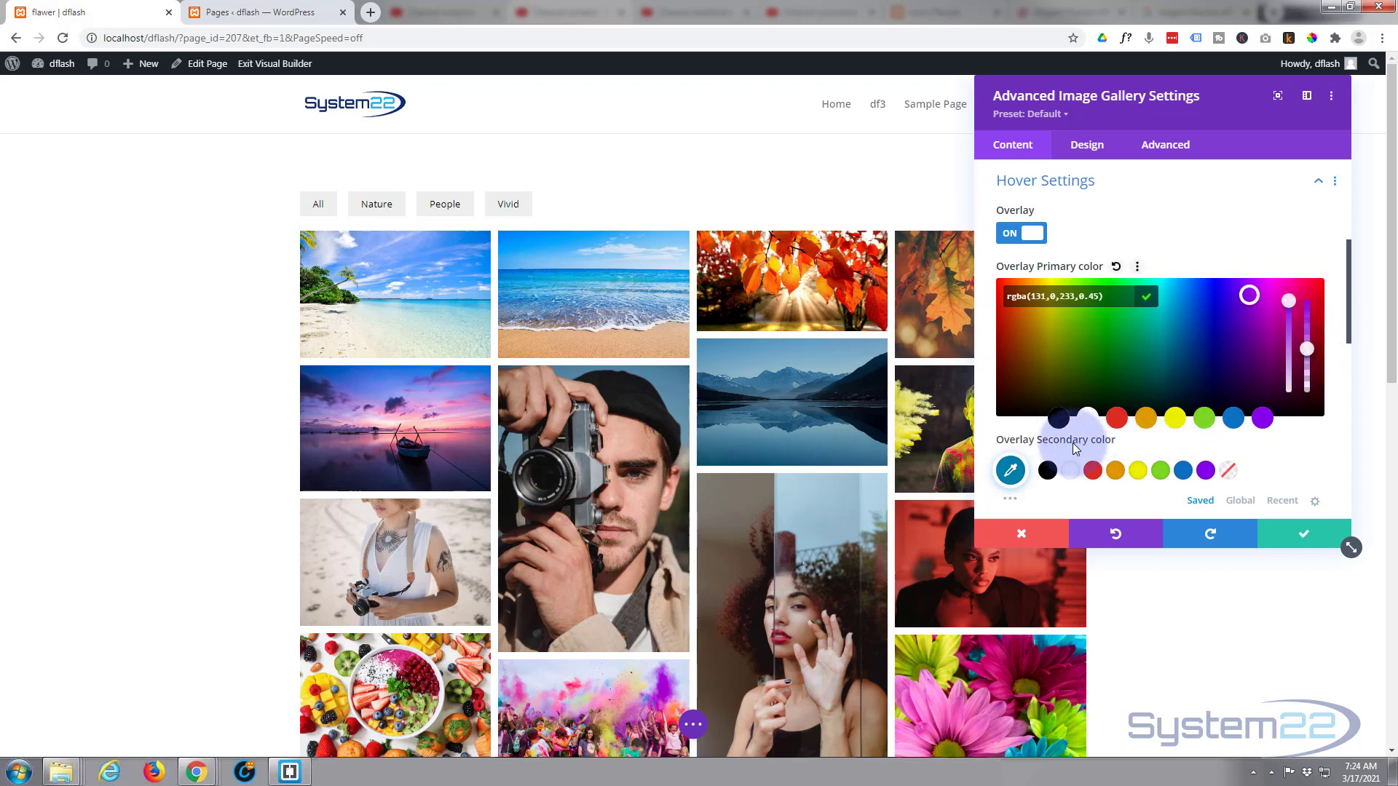
click(1206, 246)
Step: Set the overlay's secondary colour to black at 0.58 alpha
click(1011, 386)
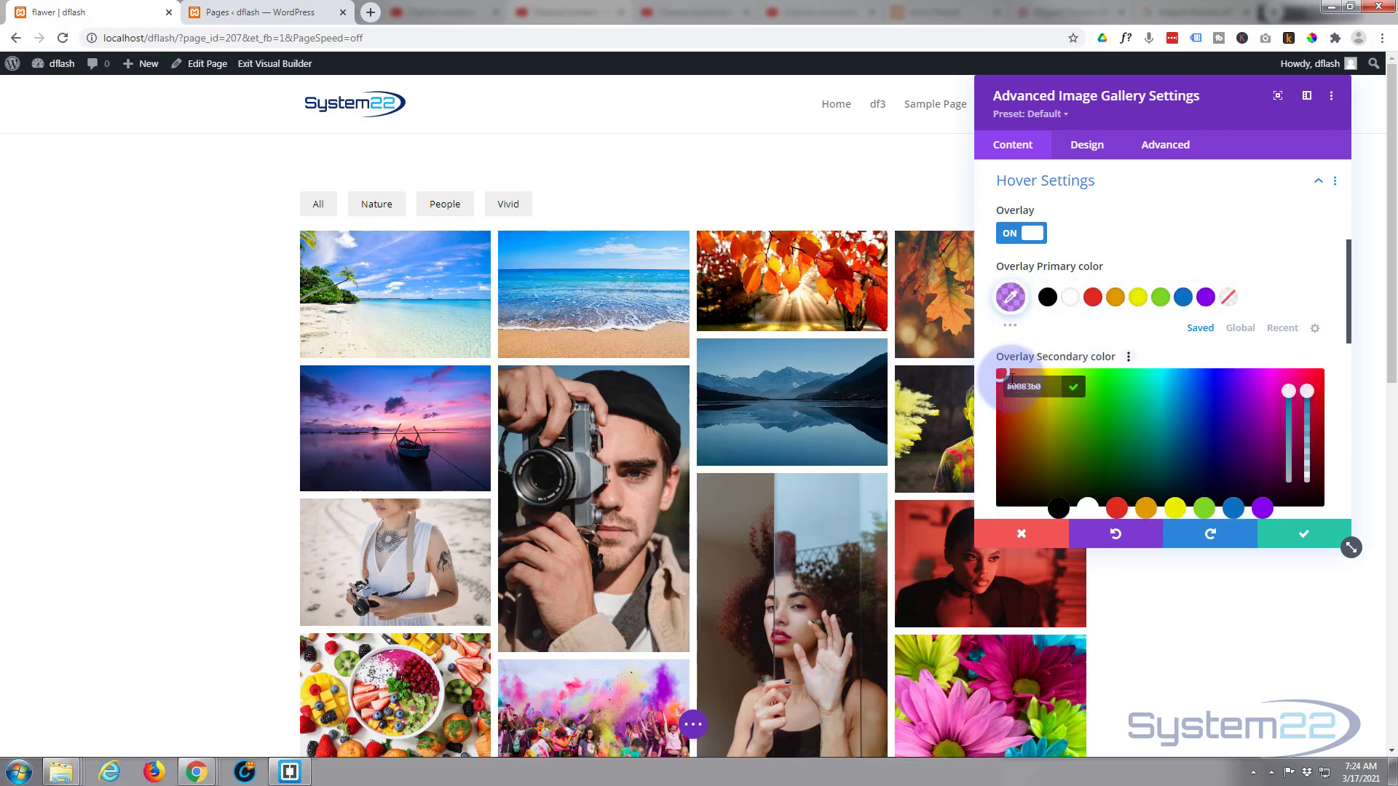
drag(1307, 405, 1306, 452)
click(1248, 247)
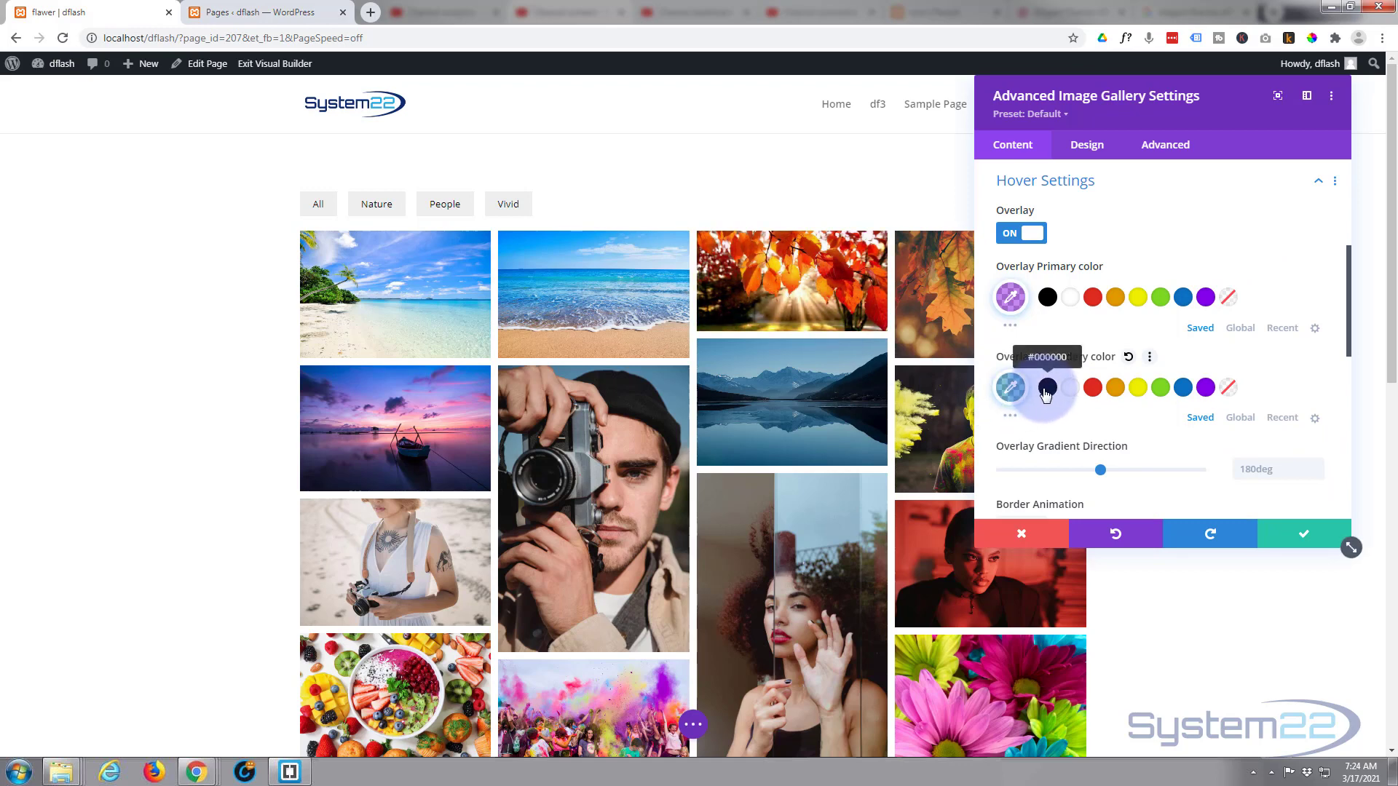
click(1047, 387)
click(1012, 388)
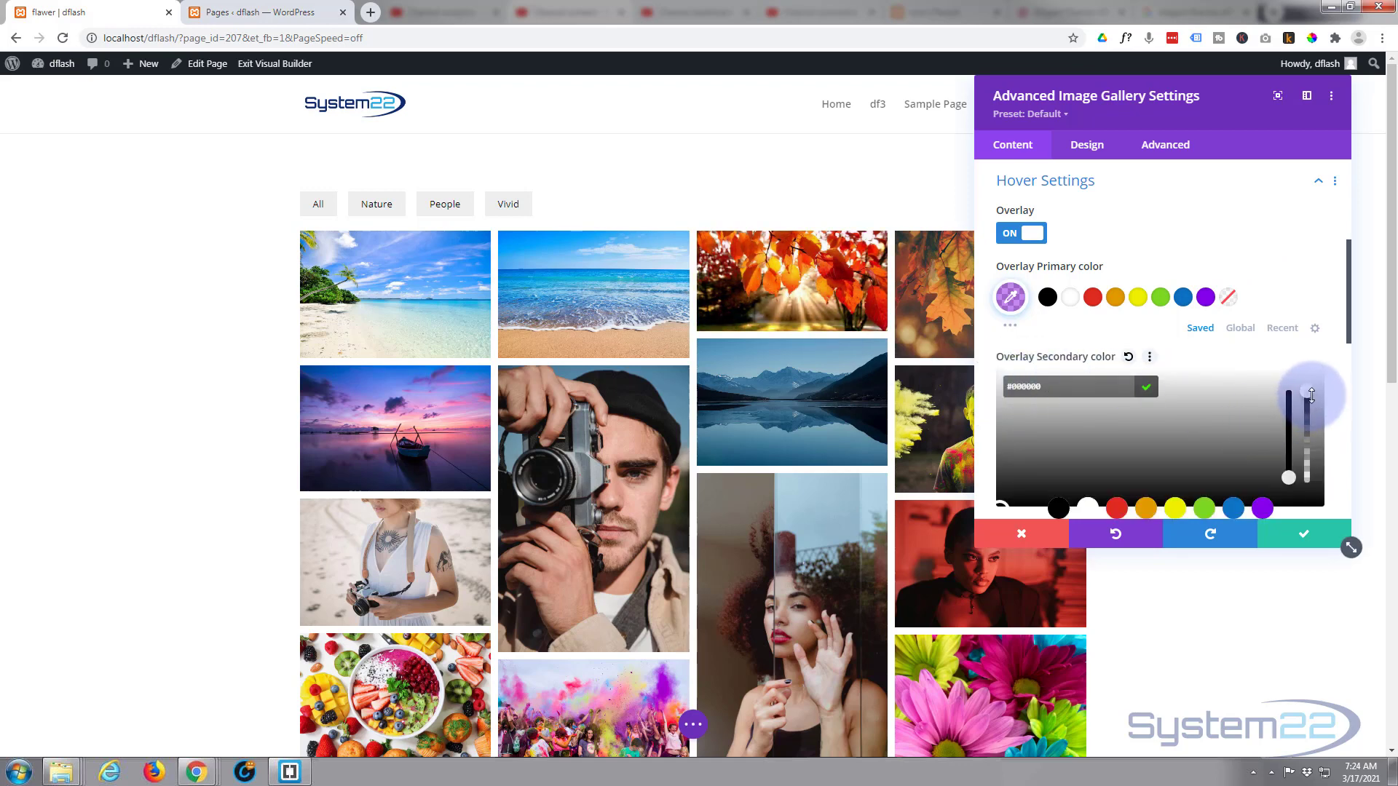
drag(1307, 393, 1308, 446)
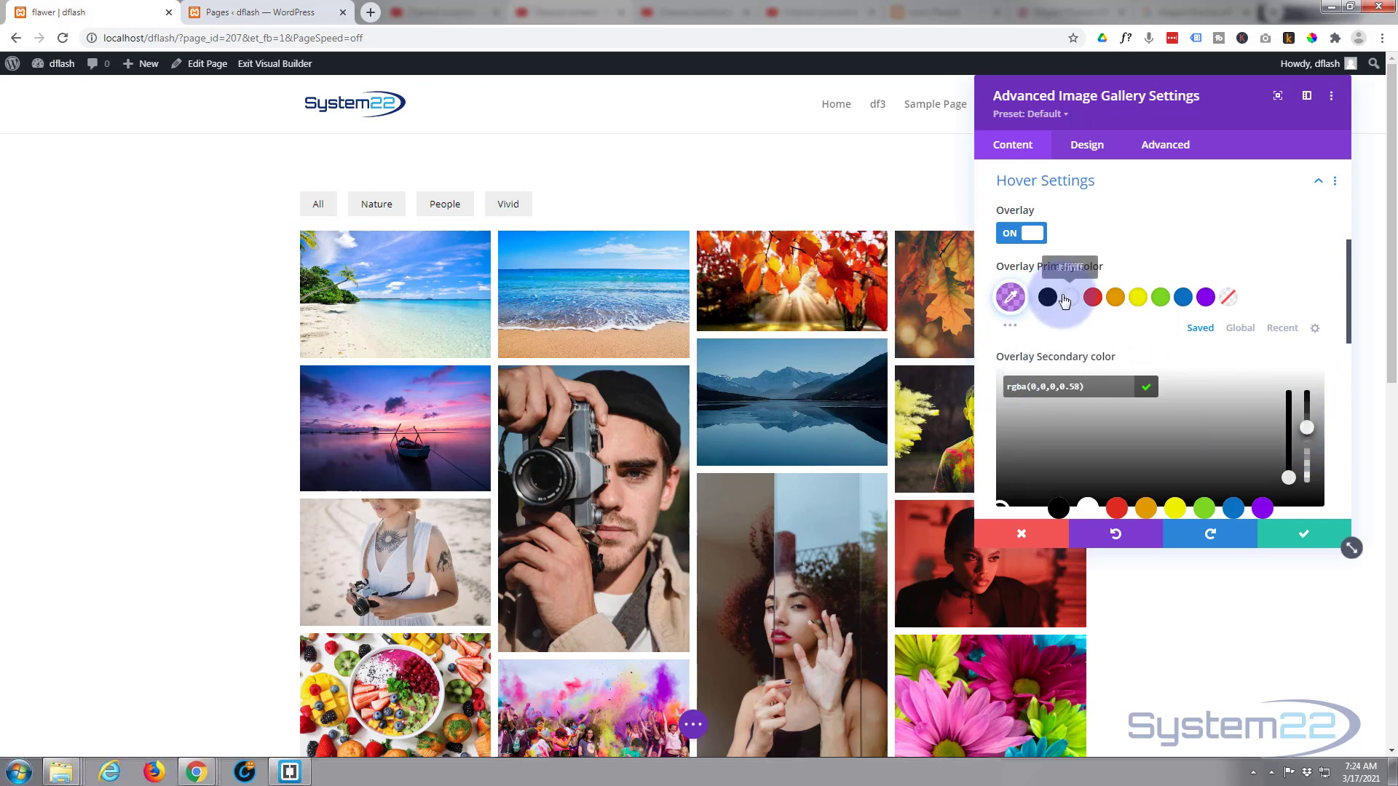
Step: Set the Hover Settings Image Scale Type to Zoom Out
scroll(1149, 313, down, 2)
scroll(1151, 299, down, 3)
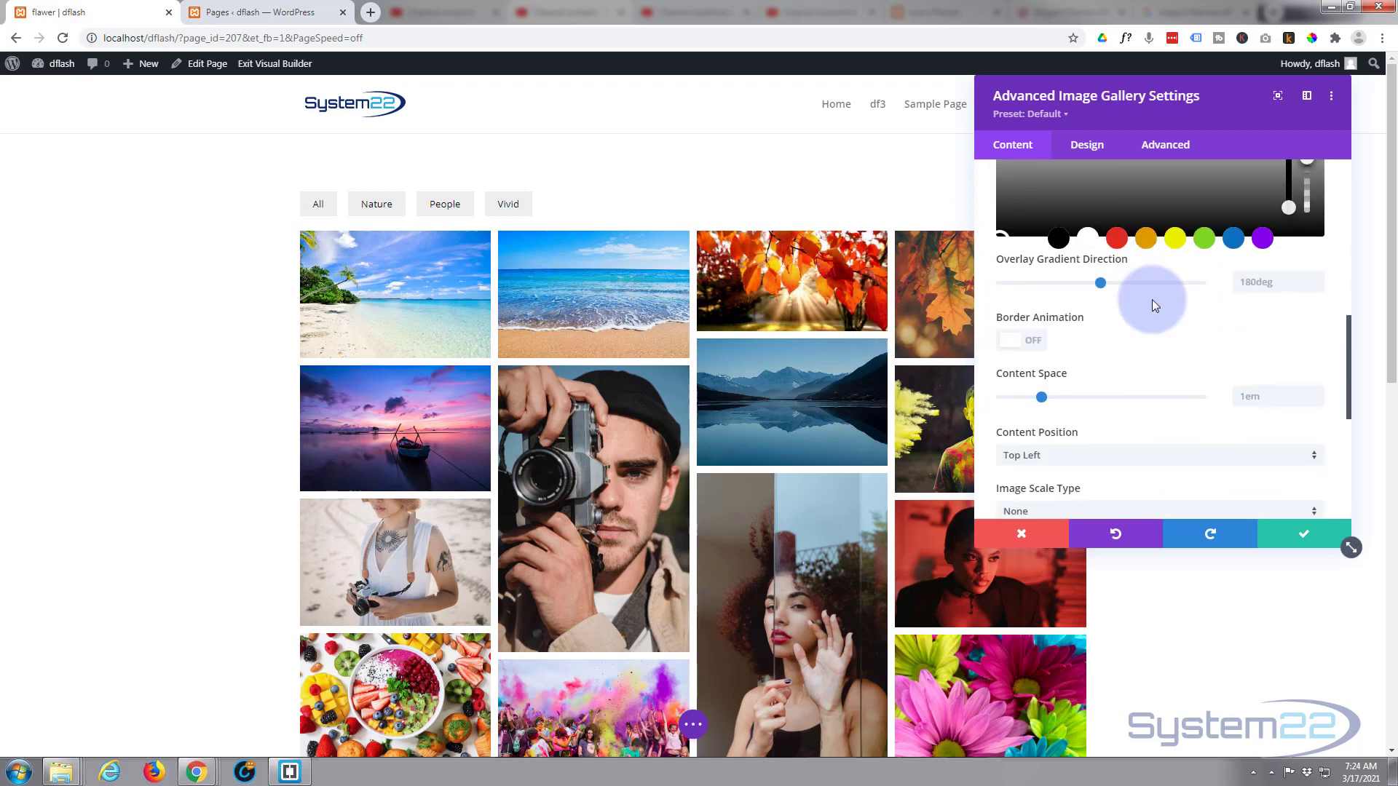
scroll(1152, 299, down, 1)
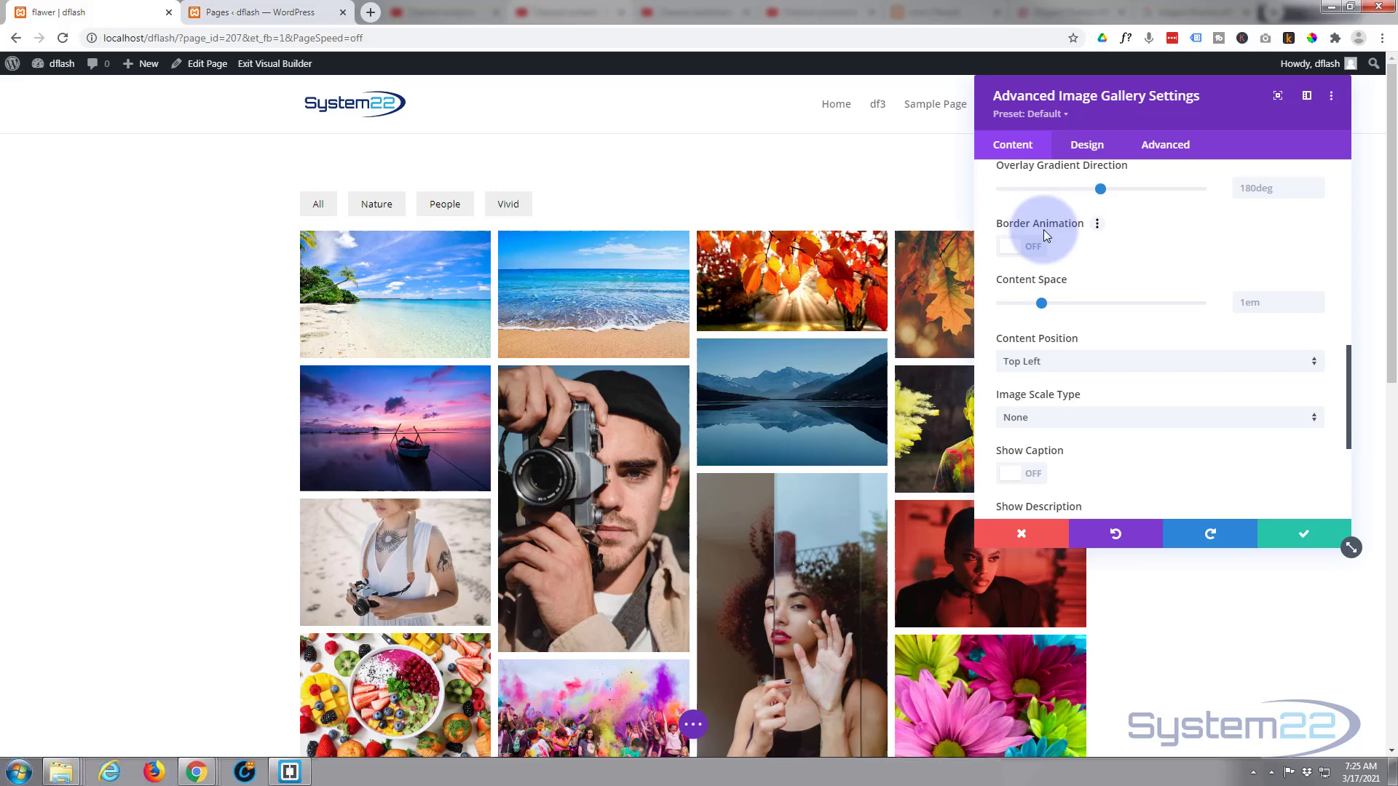
scroll(1043, 229, down, 1)
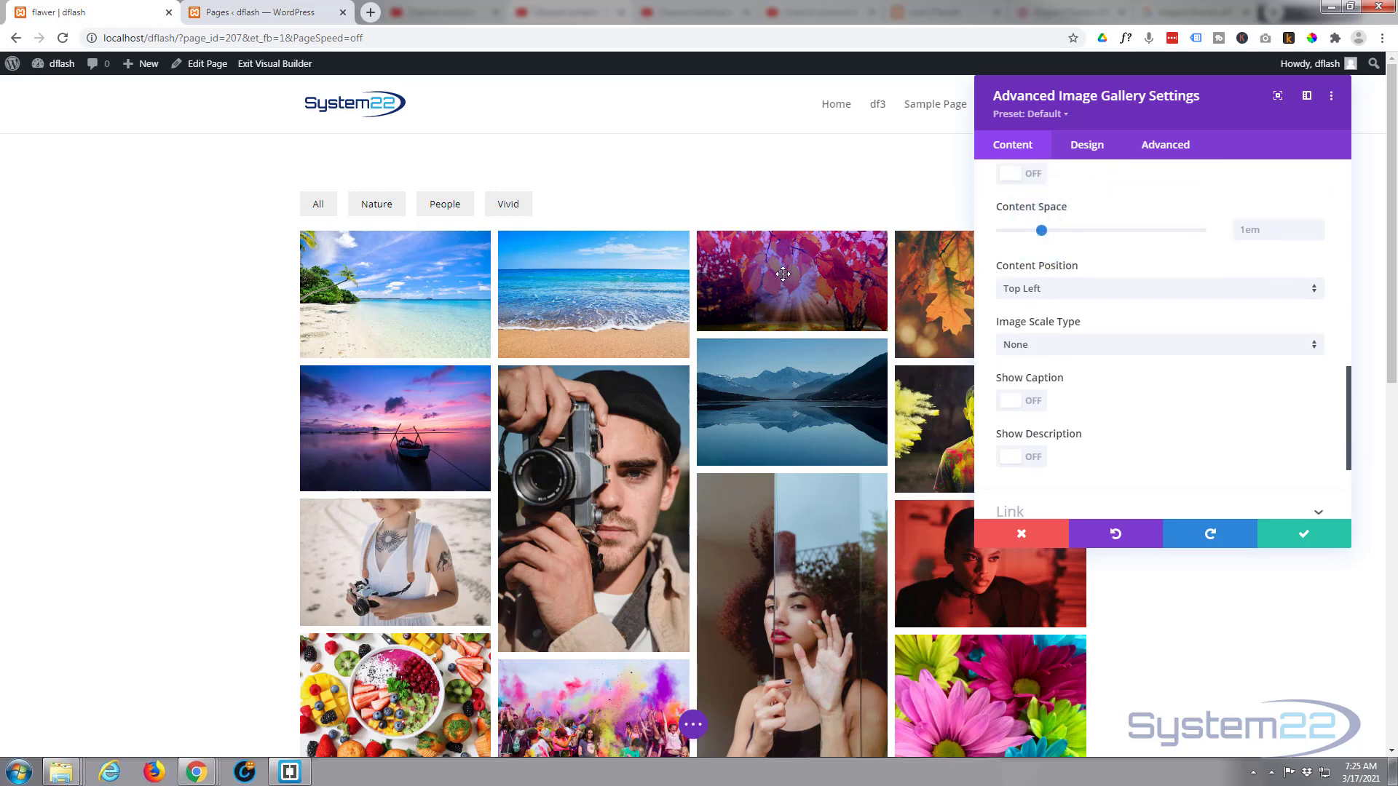
click(1157, 305)
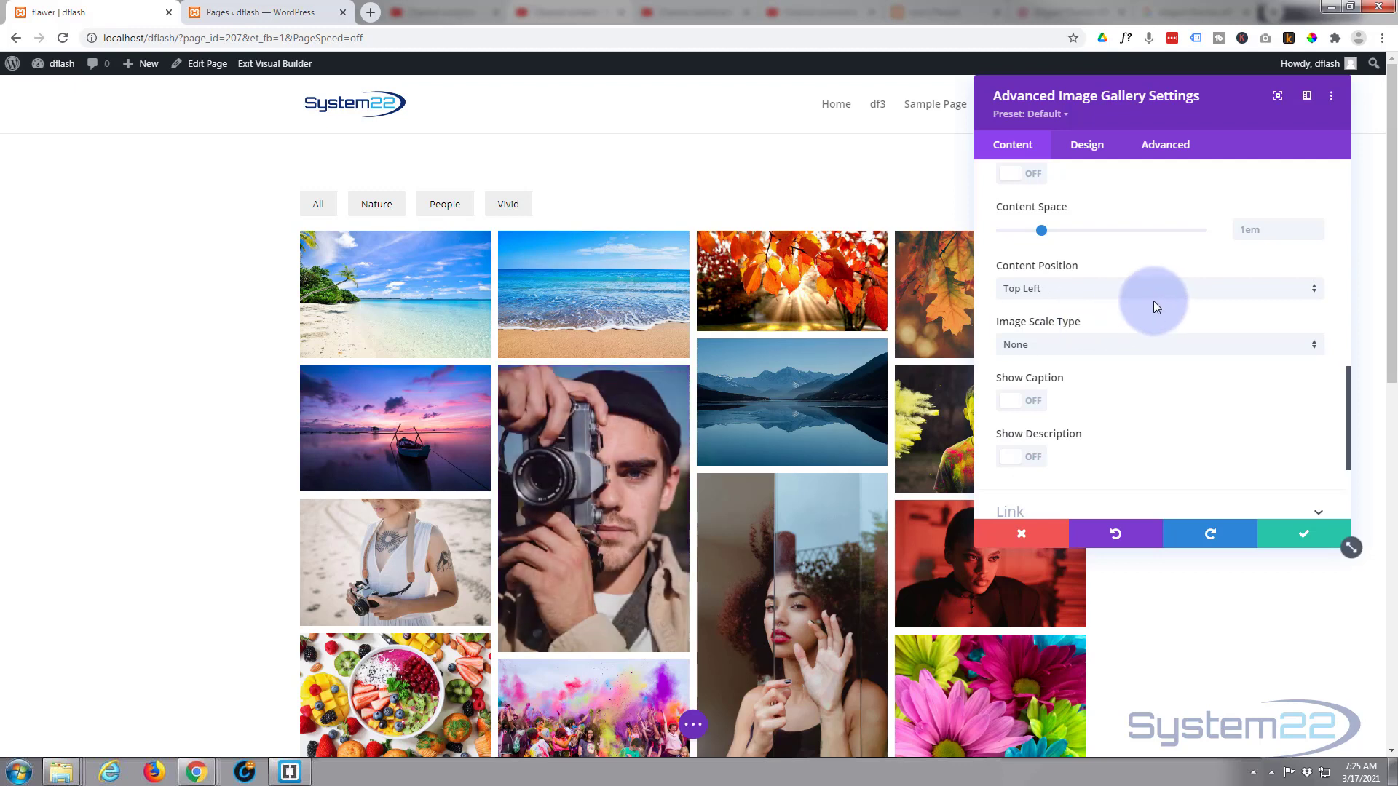
scroll(1138, 309, down, 1)
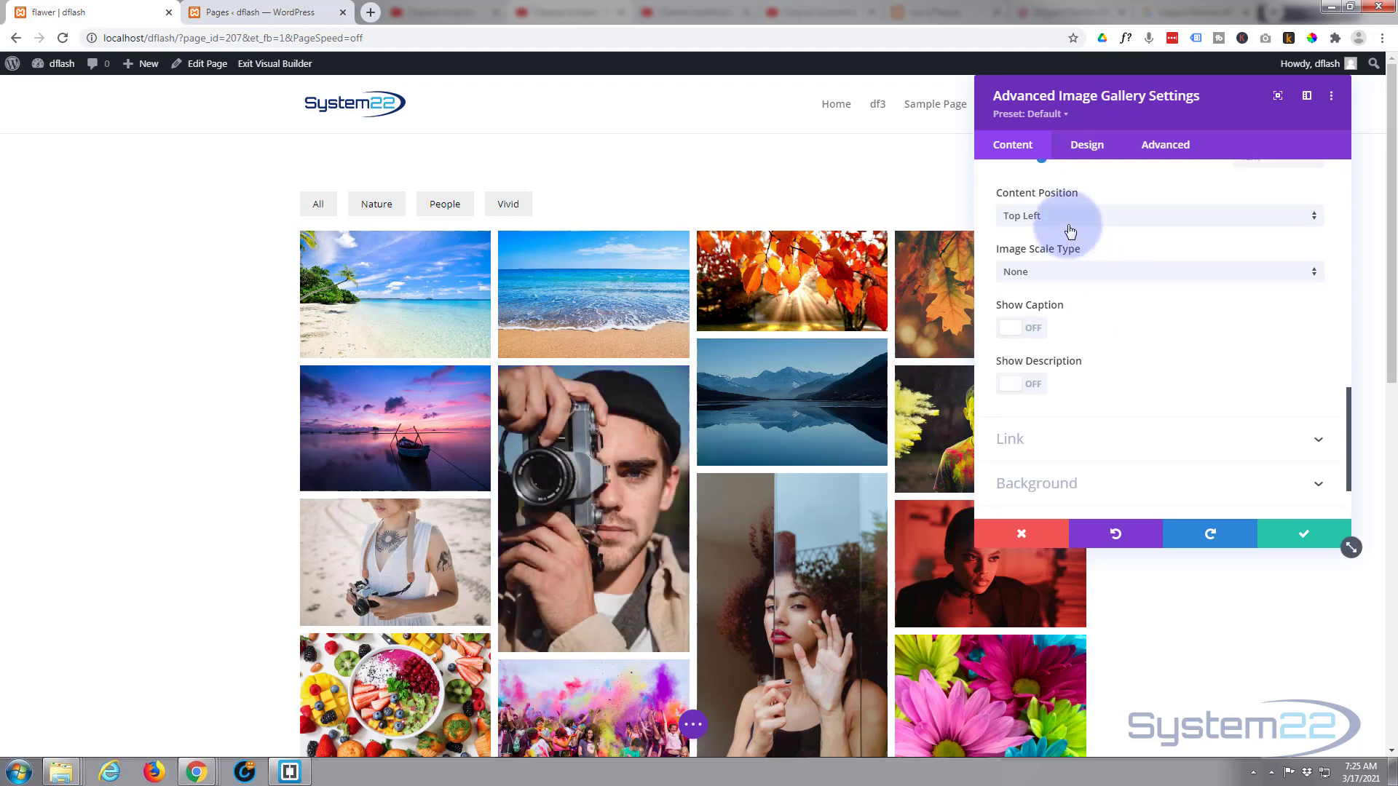
click(1081, 282)
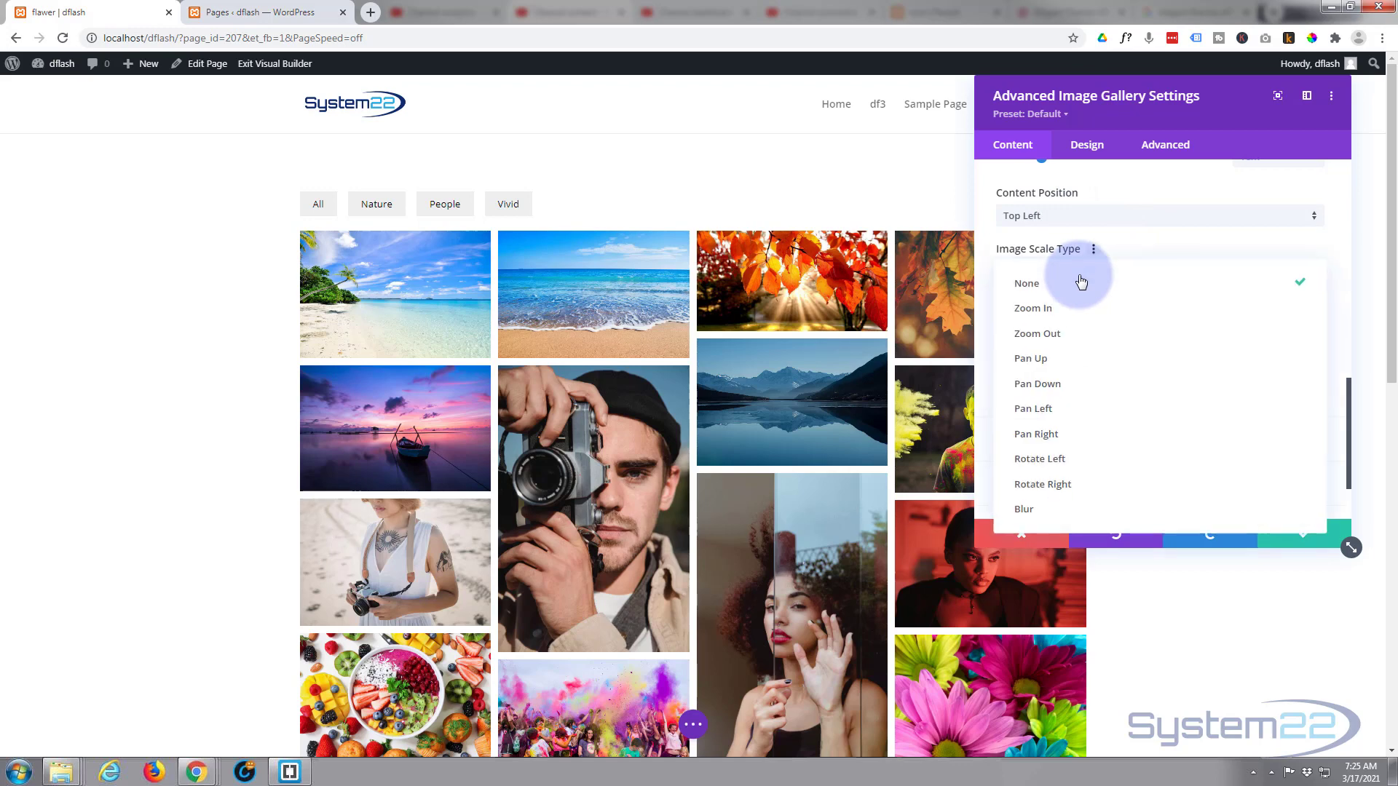
click(1033, 335)
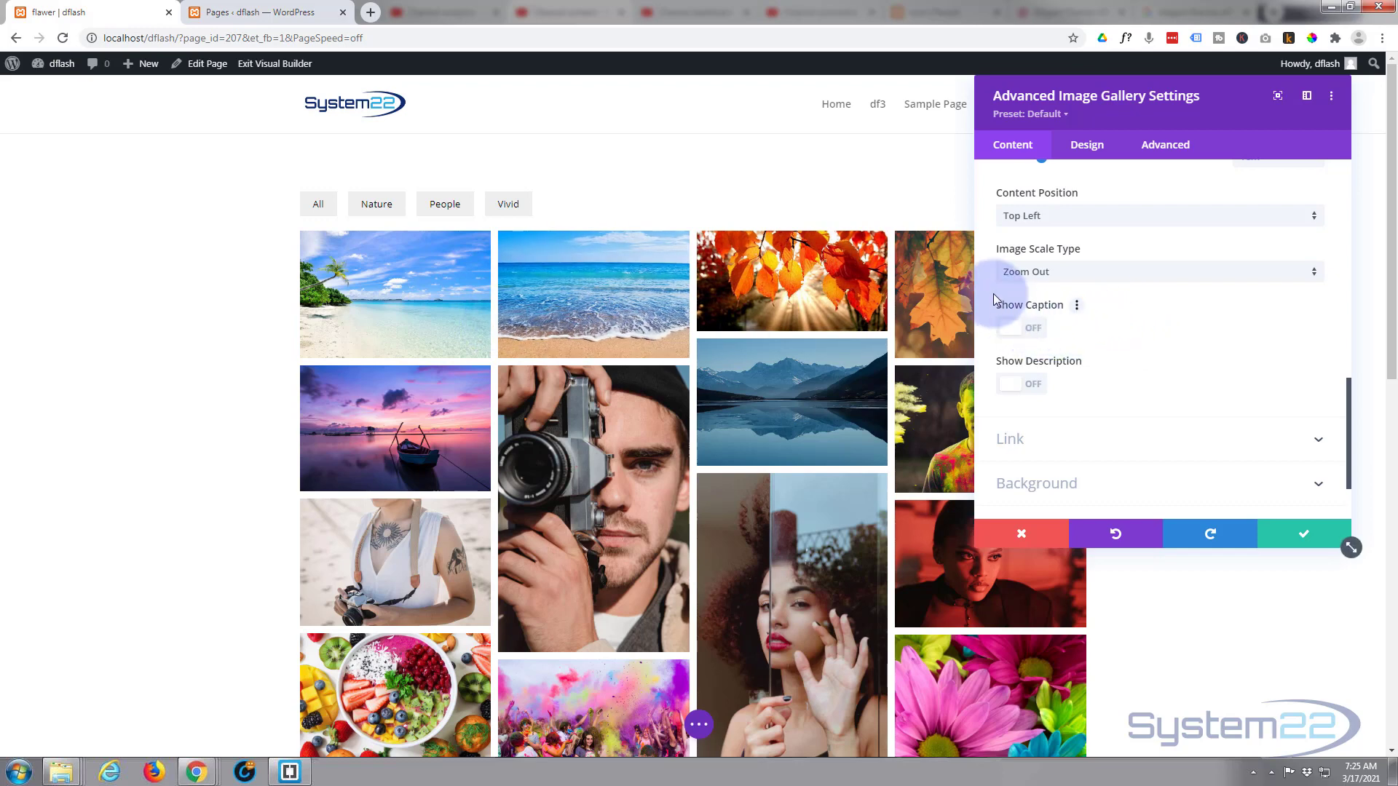
Step: Turn on captions for the gallery images and preview them on the grid
click(1034, 329)
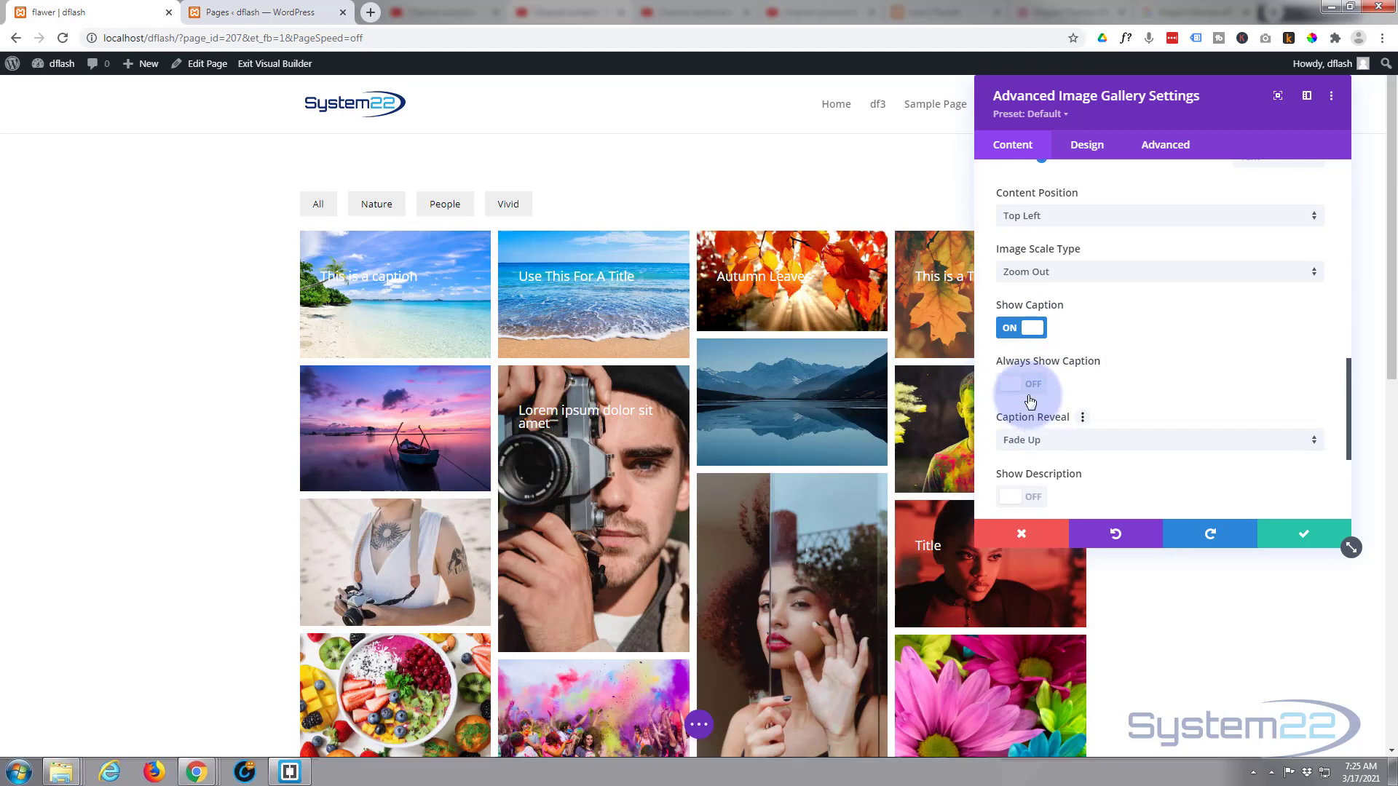
scroll(1095, 316, down, 1)
scroll(1097, 322, down, 1)
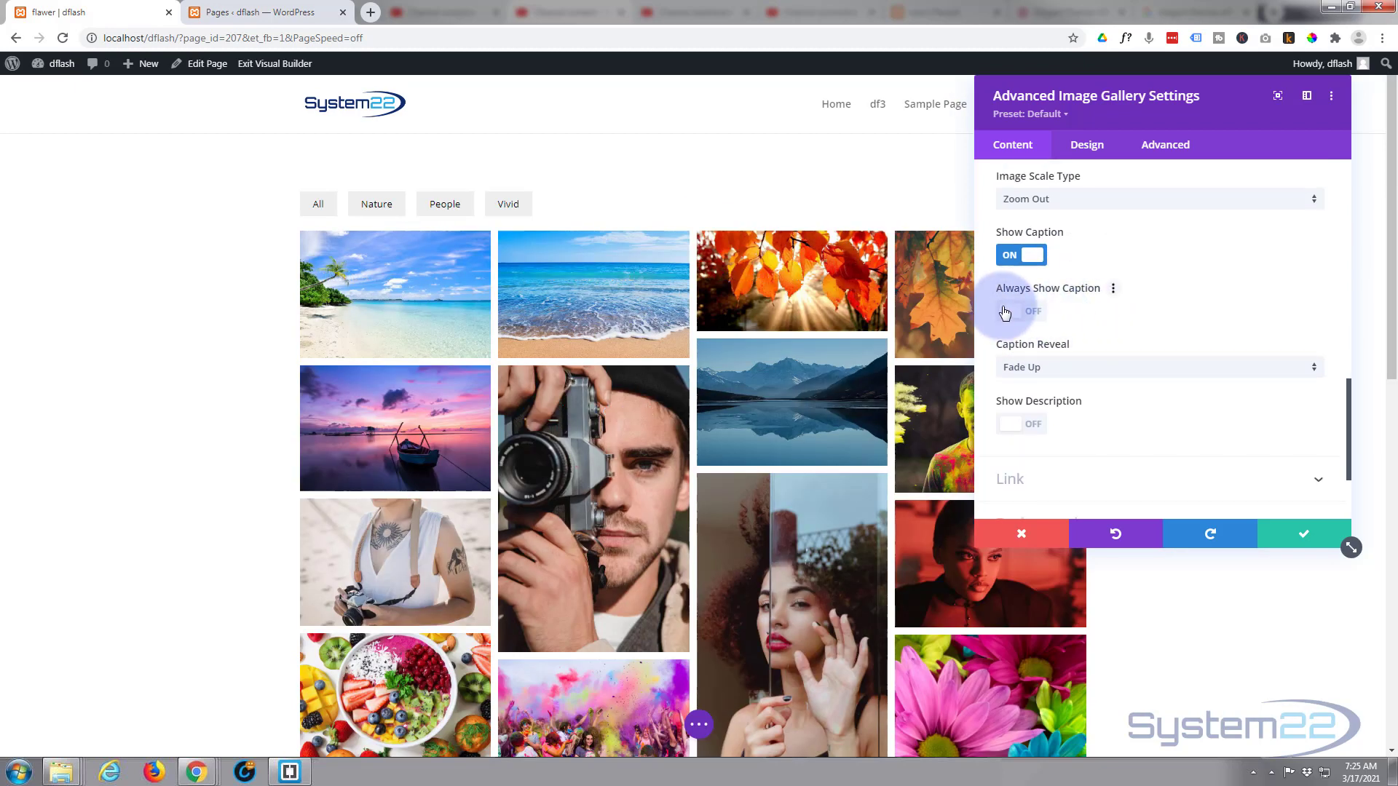
mouse_move(621, 291)
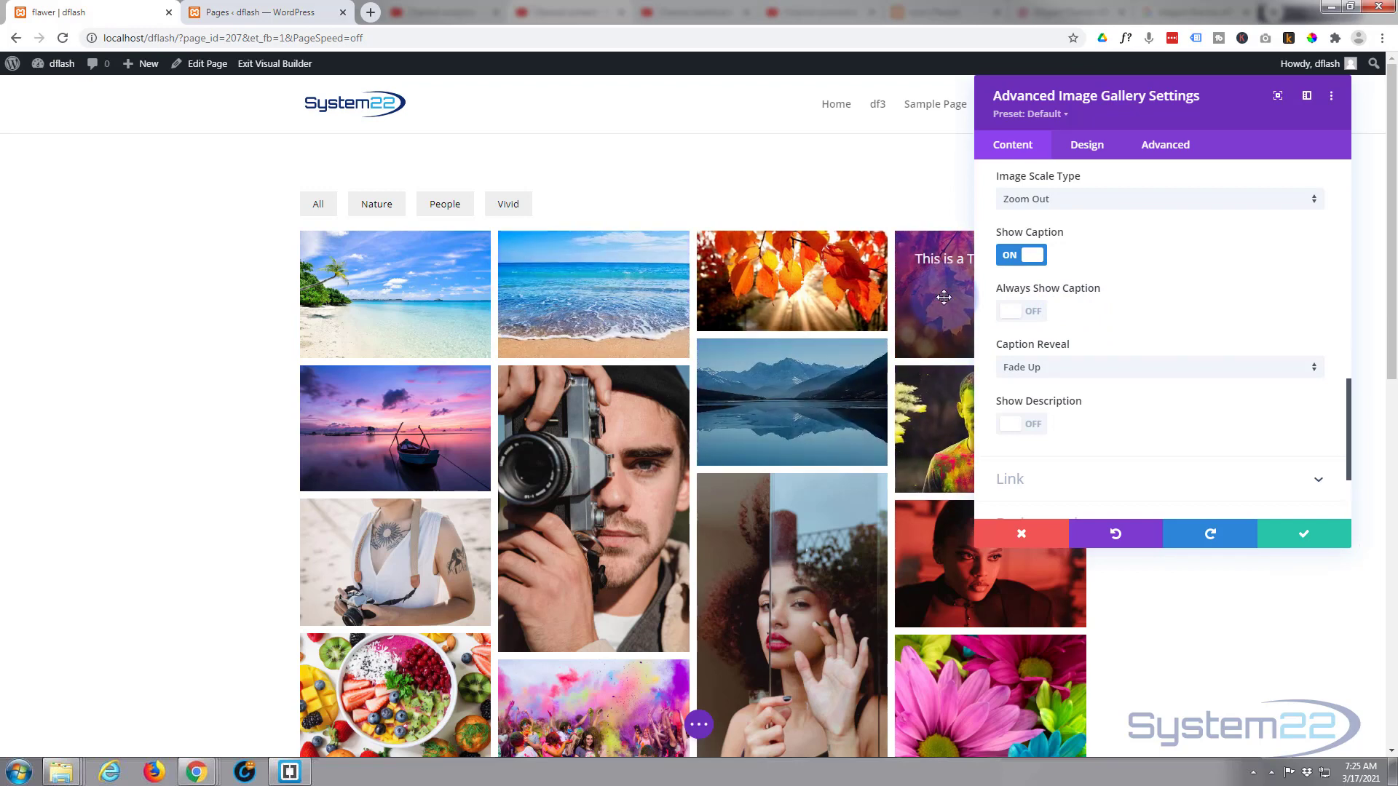
mouse_move(942, 570)
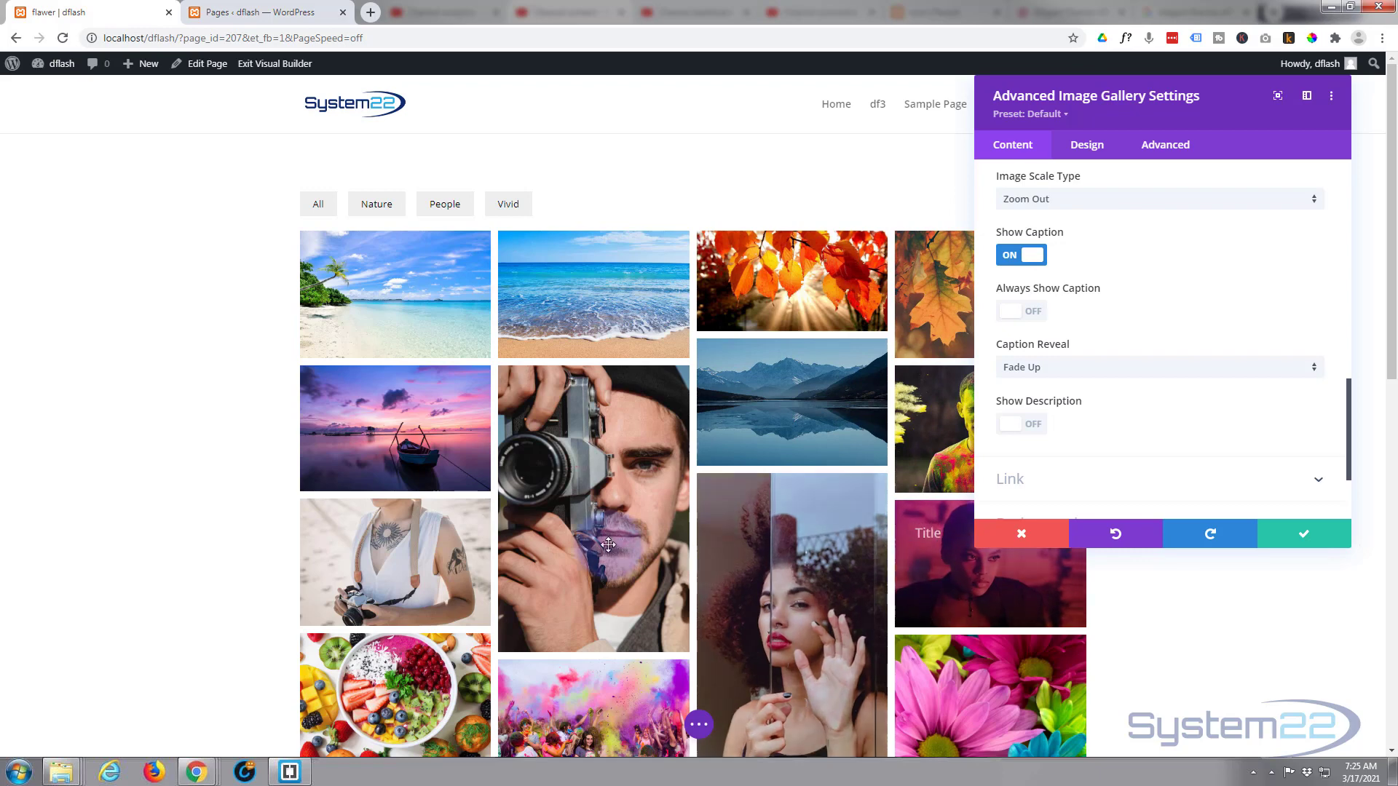
mouse_move(611, 542)
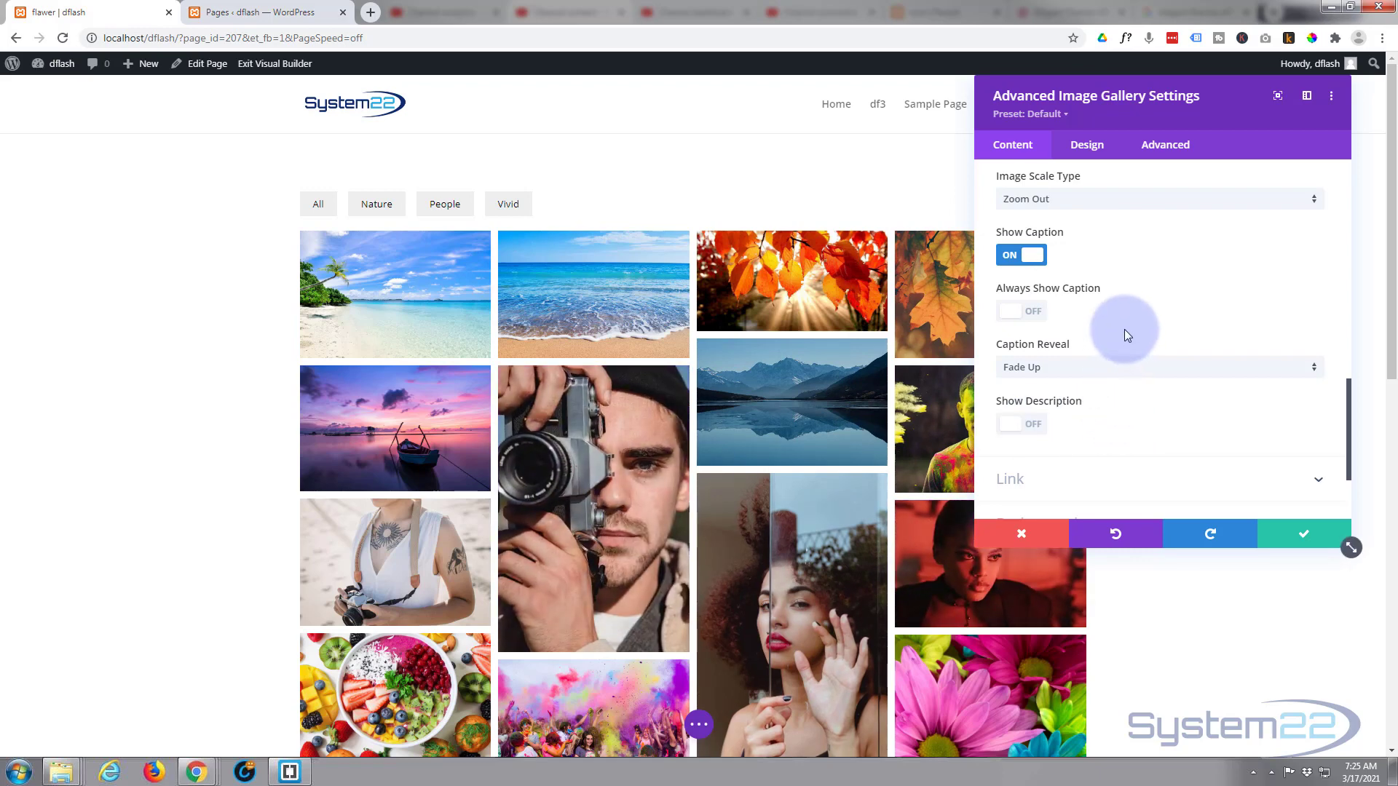
Step: Switch Show Description on so descriptions appear with captions on hover
scroll(1124, 329, down, 2)
click(1034, 353)
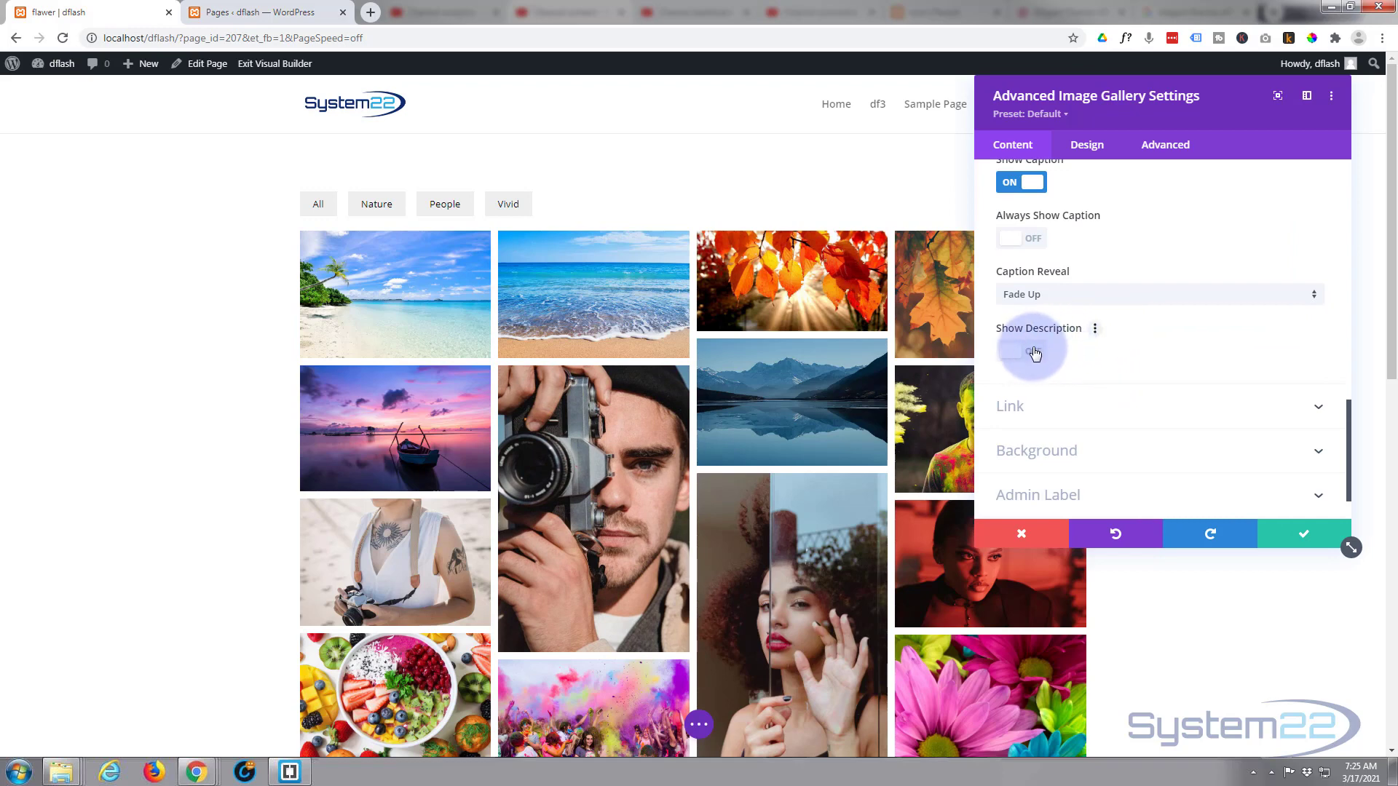
click(1030, 356)
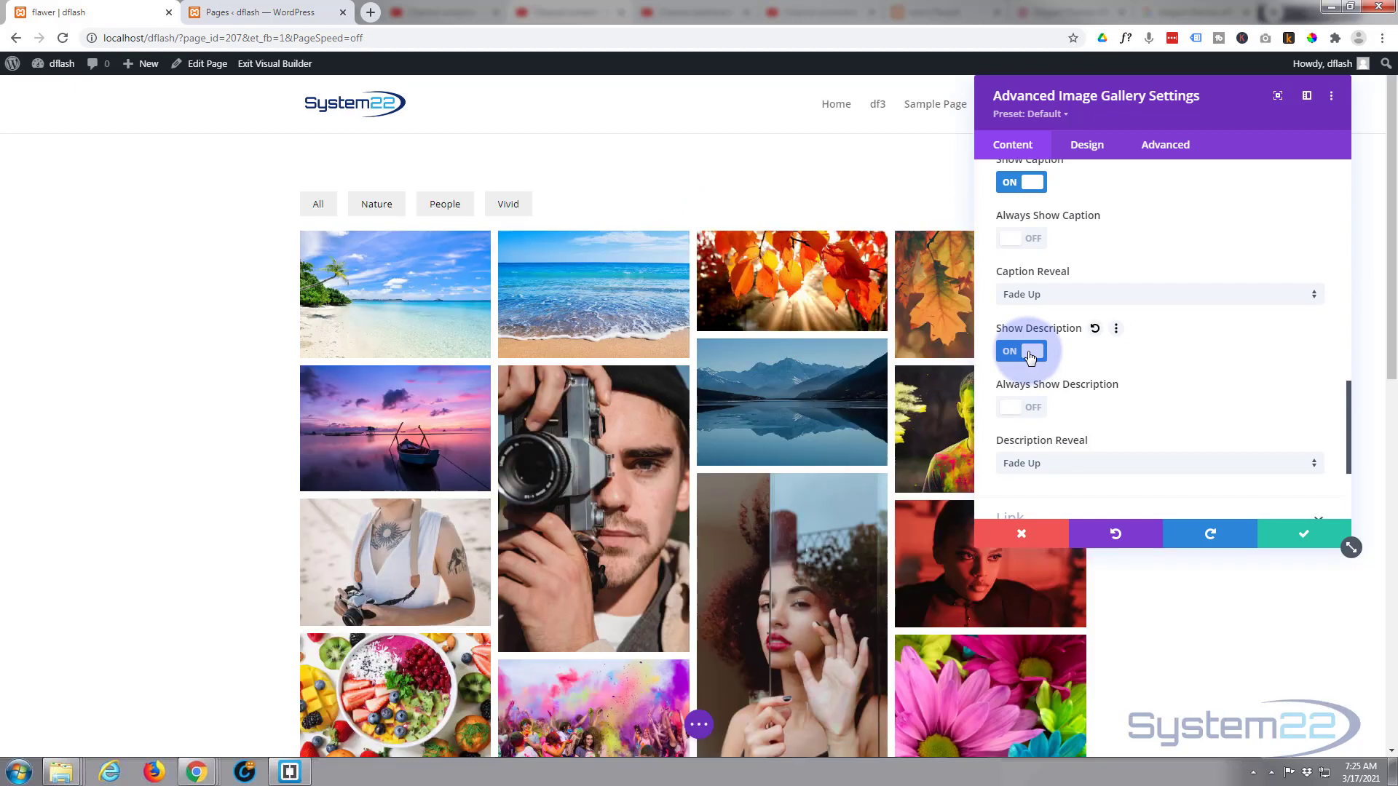
mouse_move(554, 470)
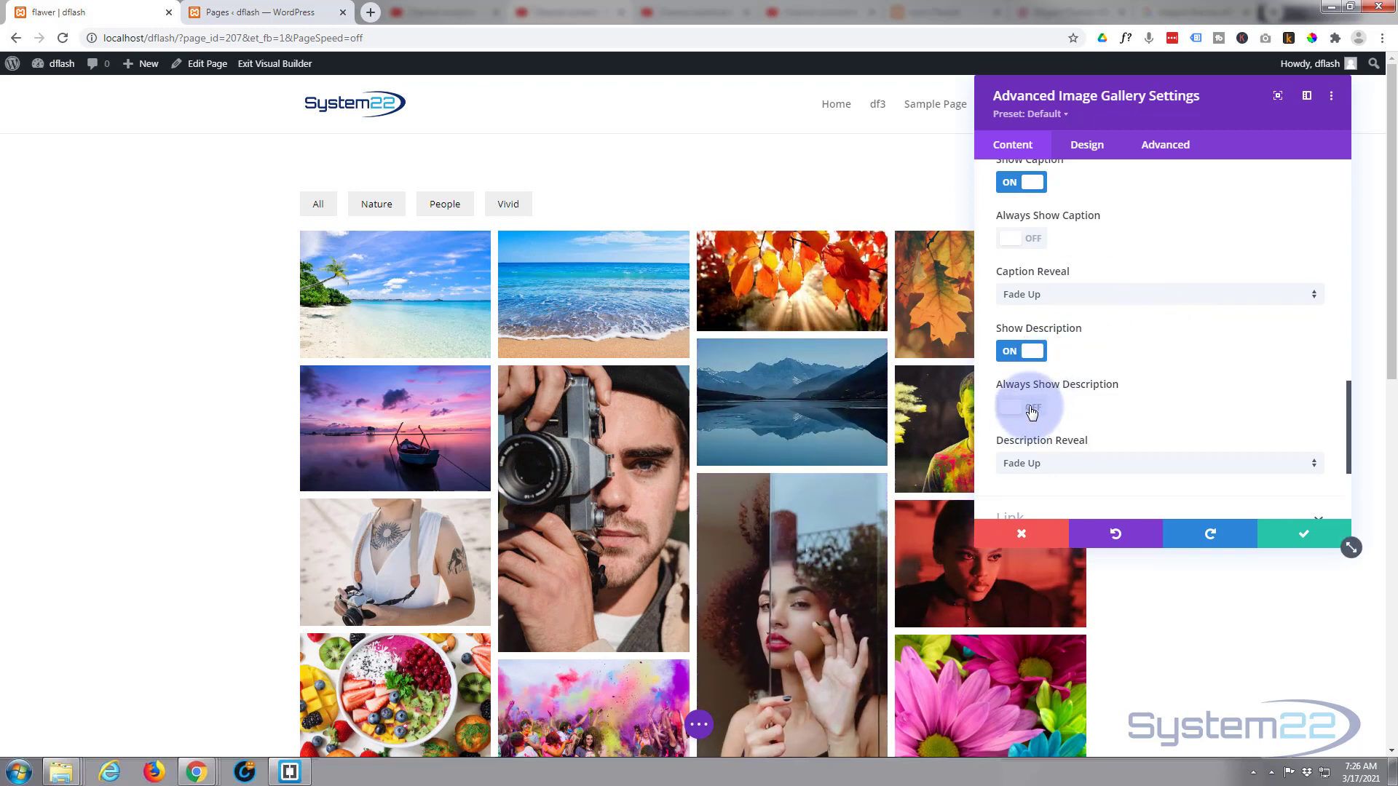
Step: Change the Description Reveal effect to Reveal Right and preview it on the images
scroll(1129, 371, down, 2)
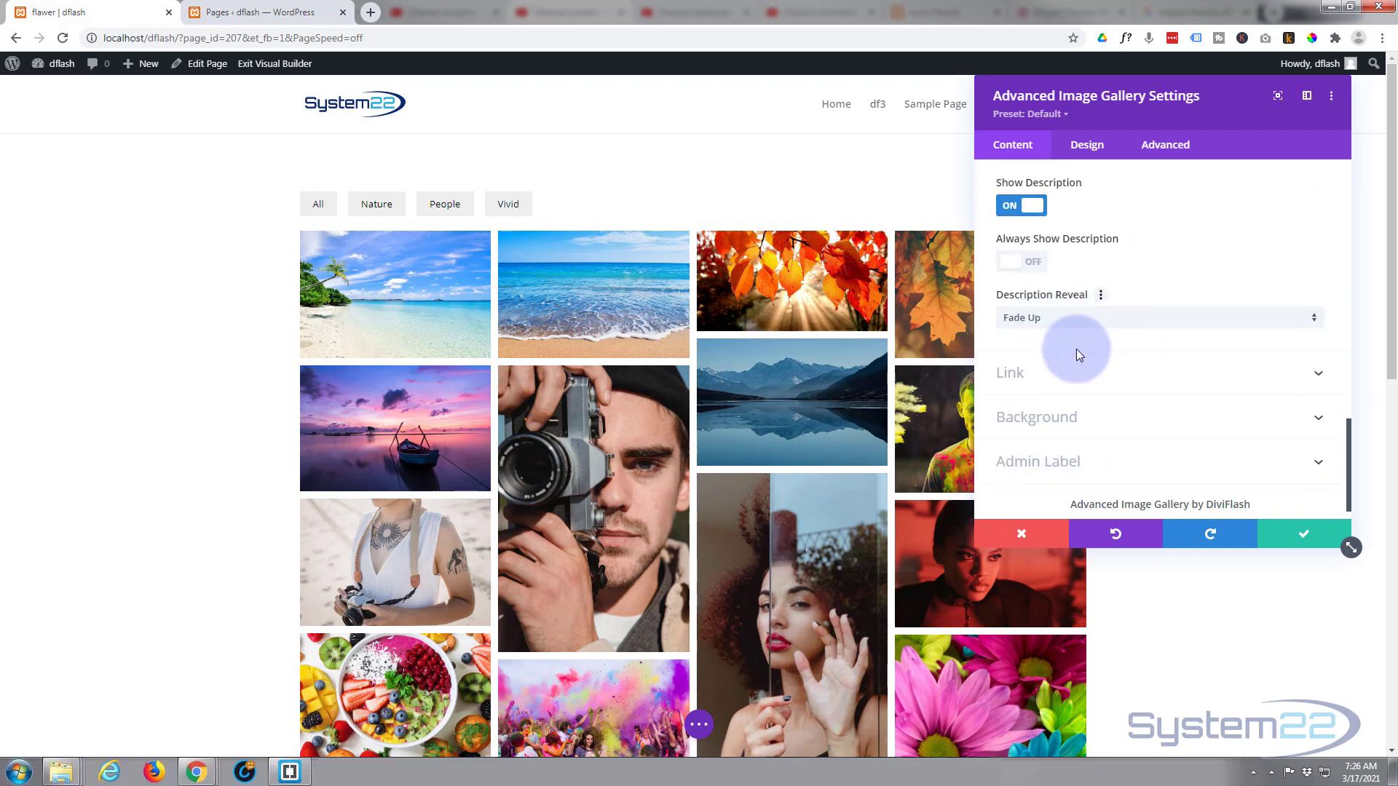
scroll(1133, 285, up, 2)
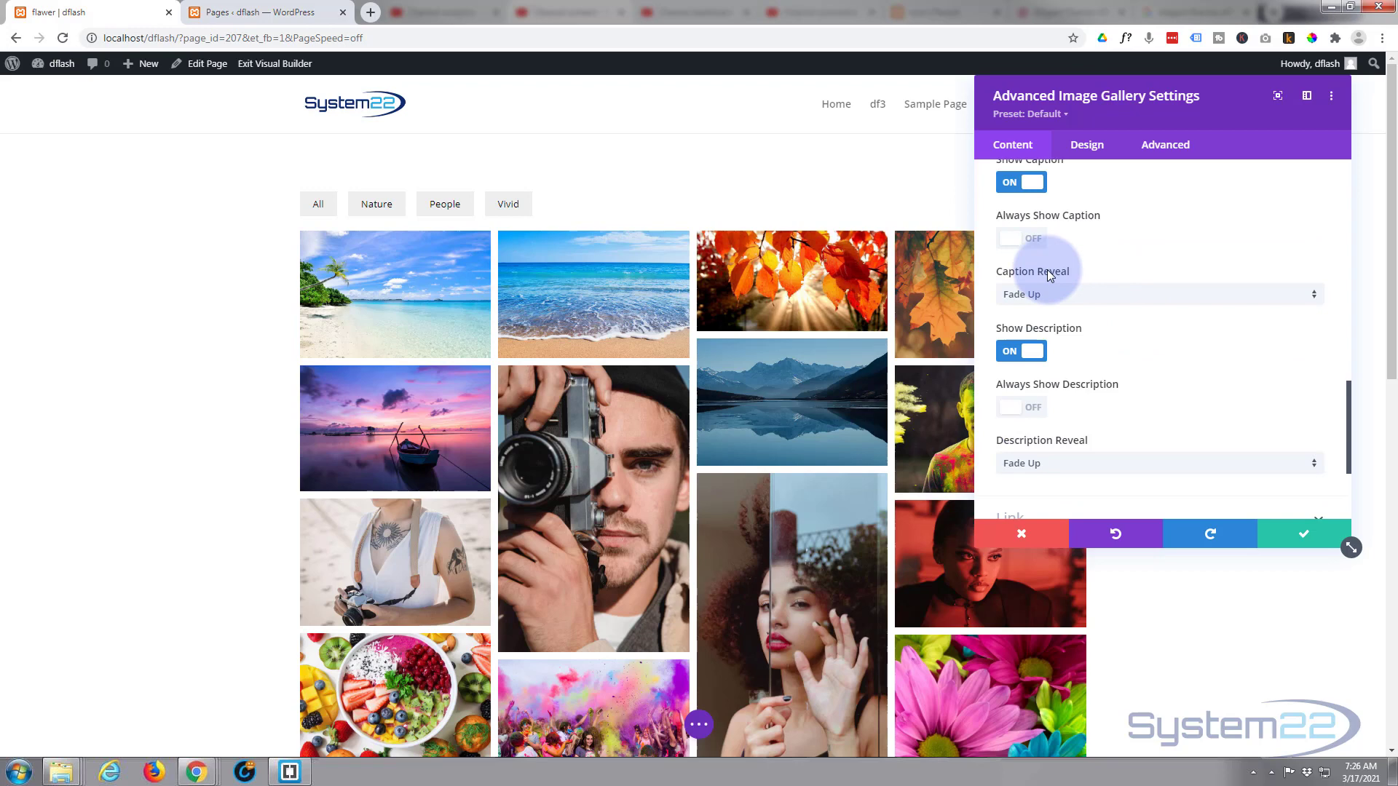
scroll(1108, 324, down, 1)
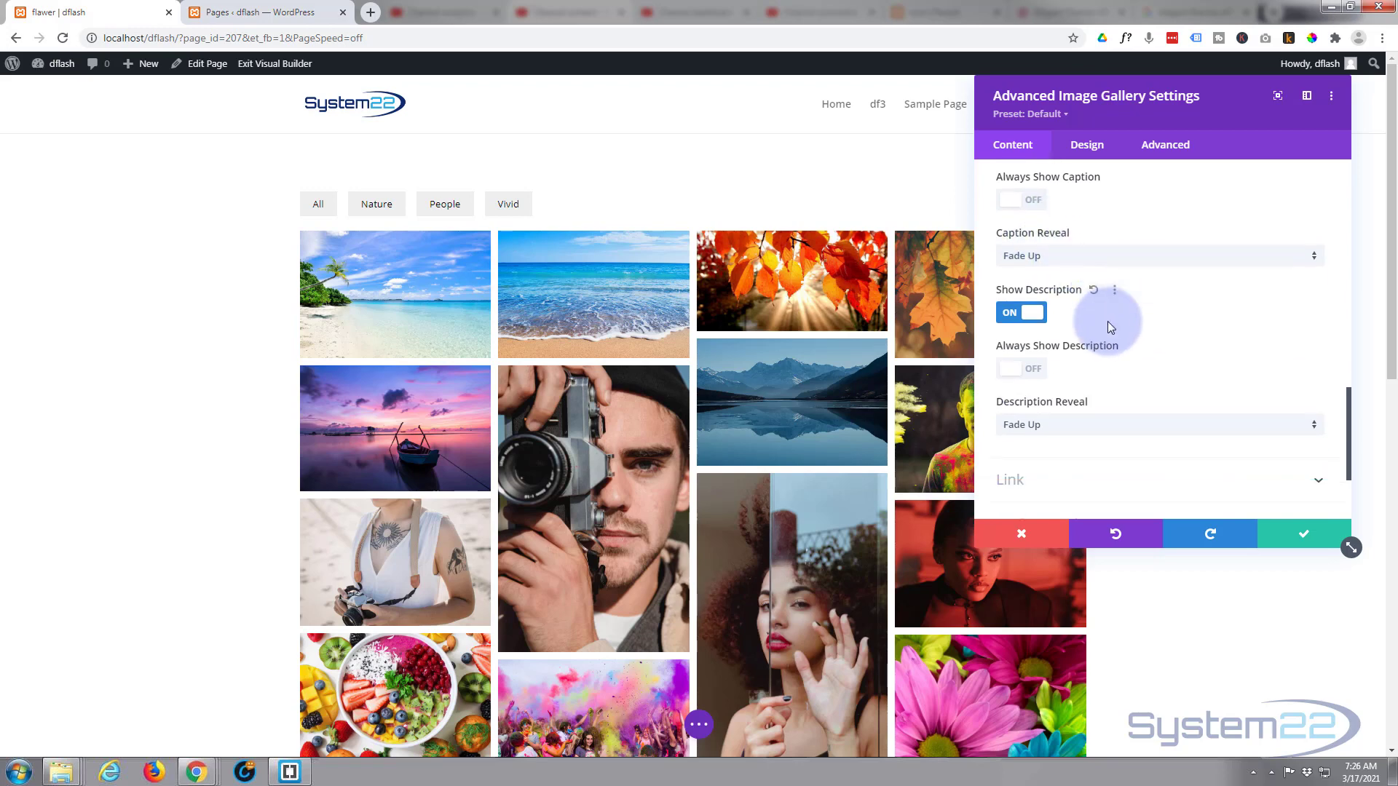
click(1089, 397)
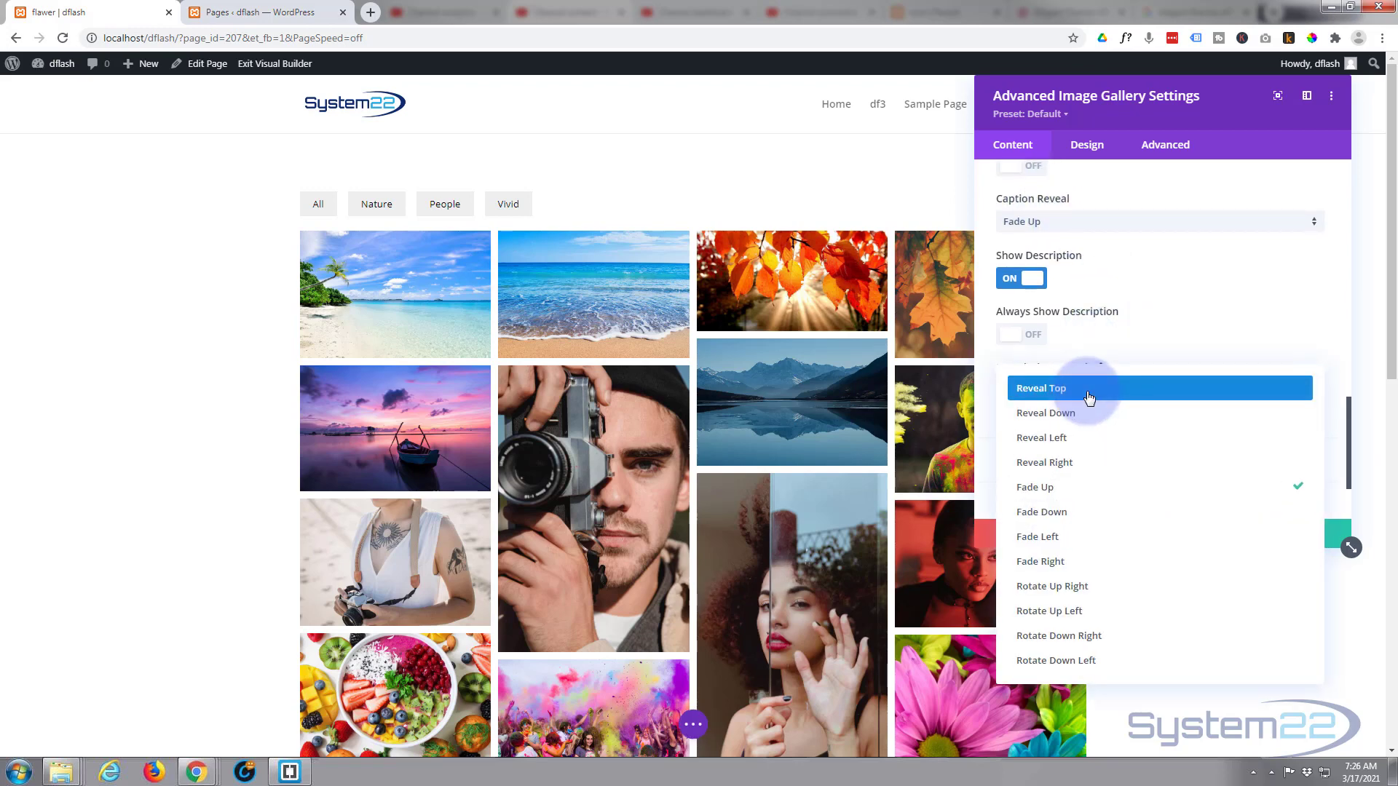
click(1068, 464)
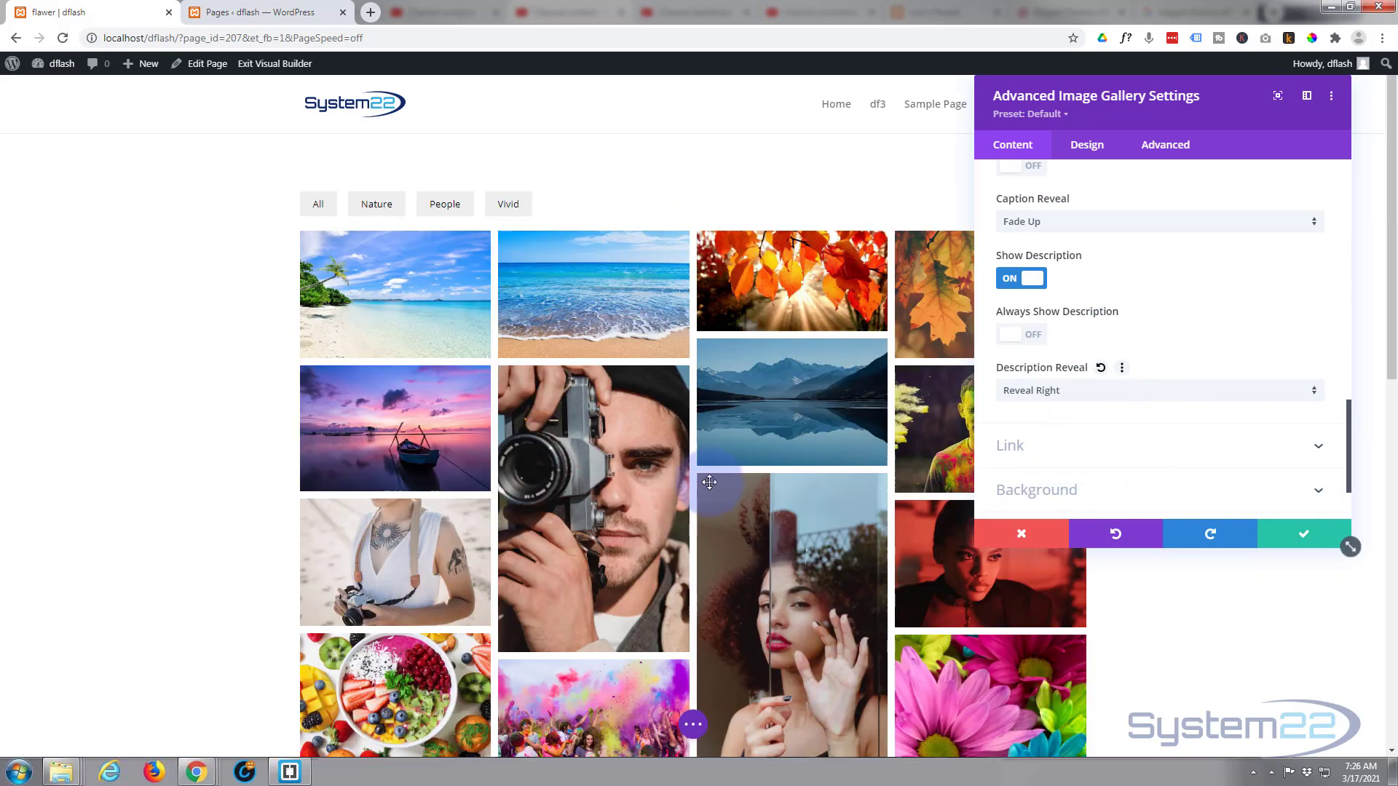
mouse_move(630, 502)
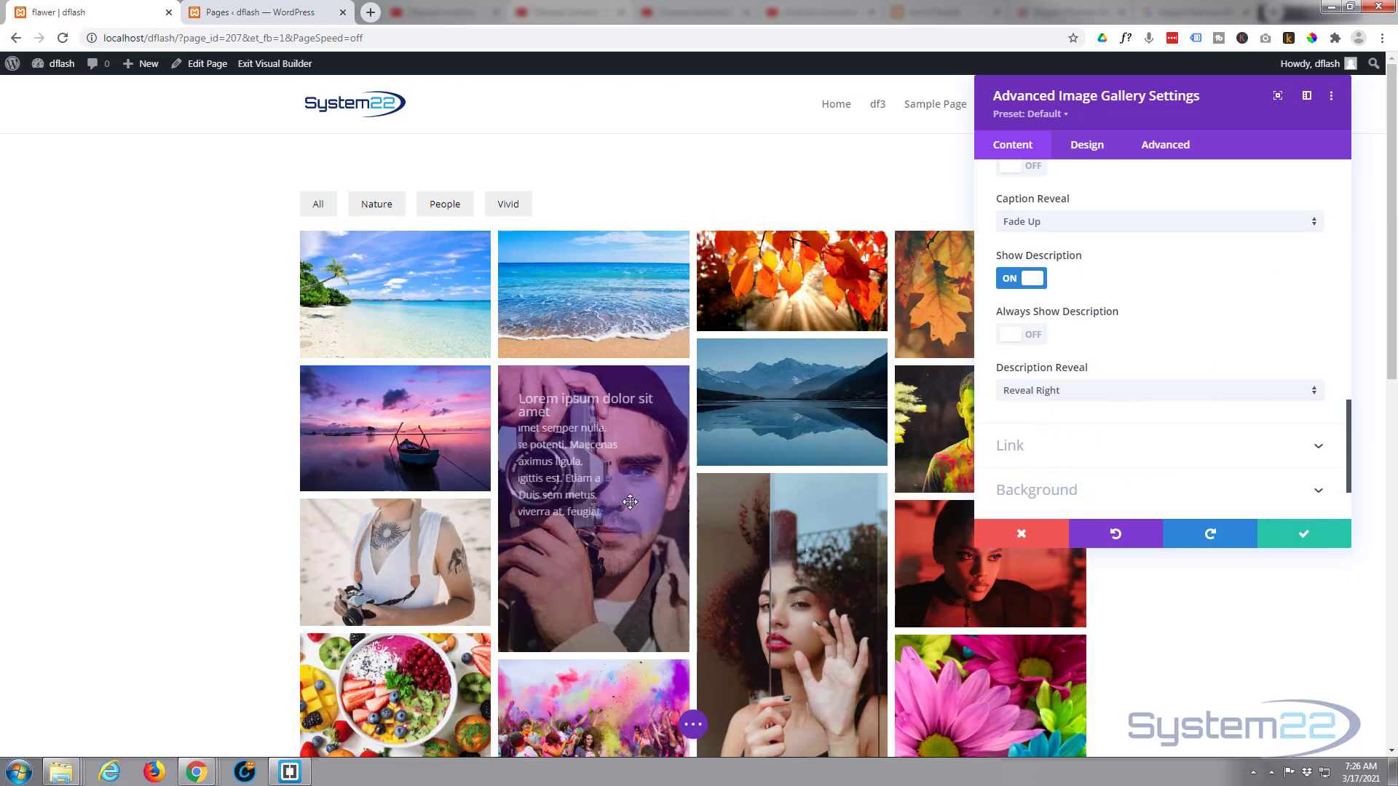
mouse_move(970, 593)
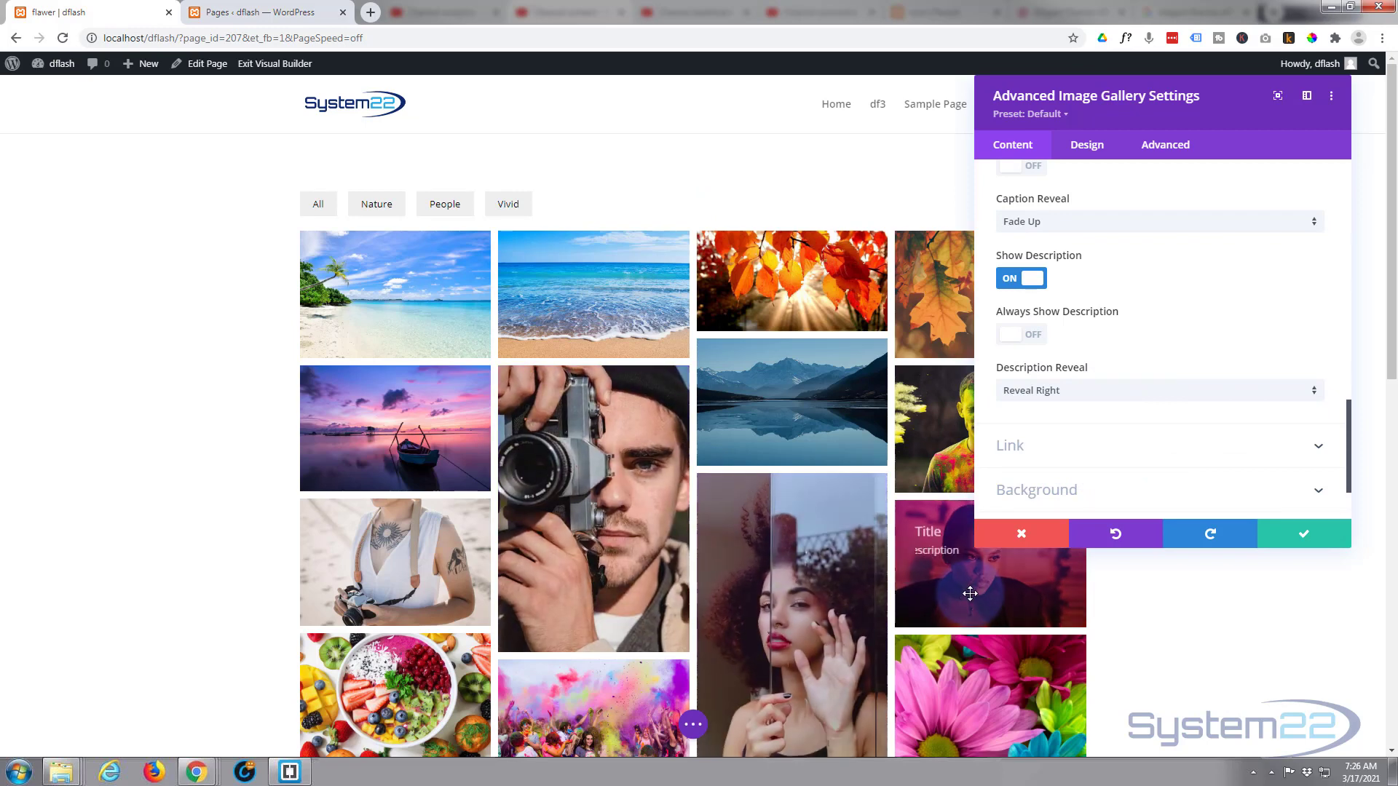
scroll(1197, 320, down, 2)
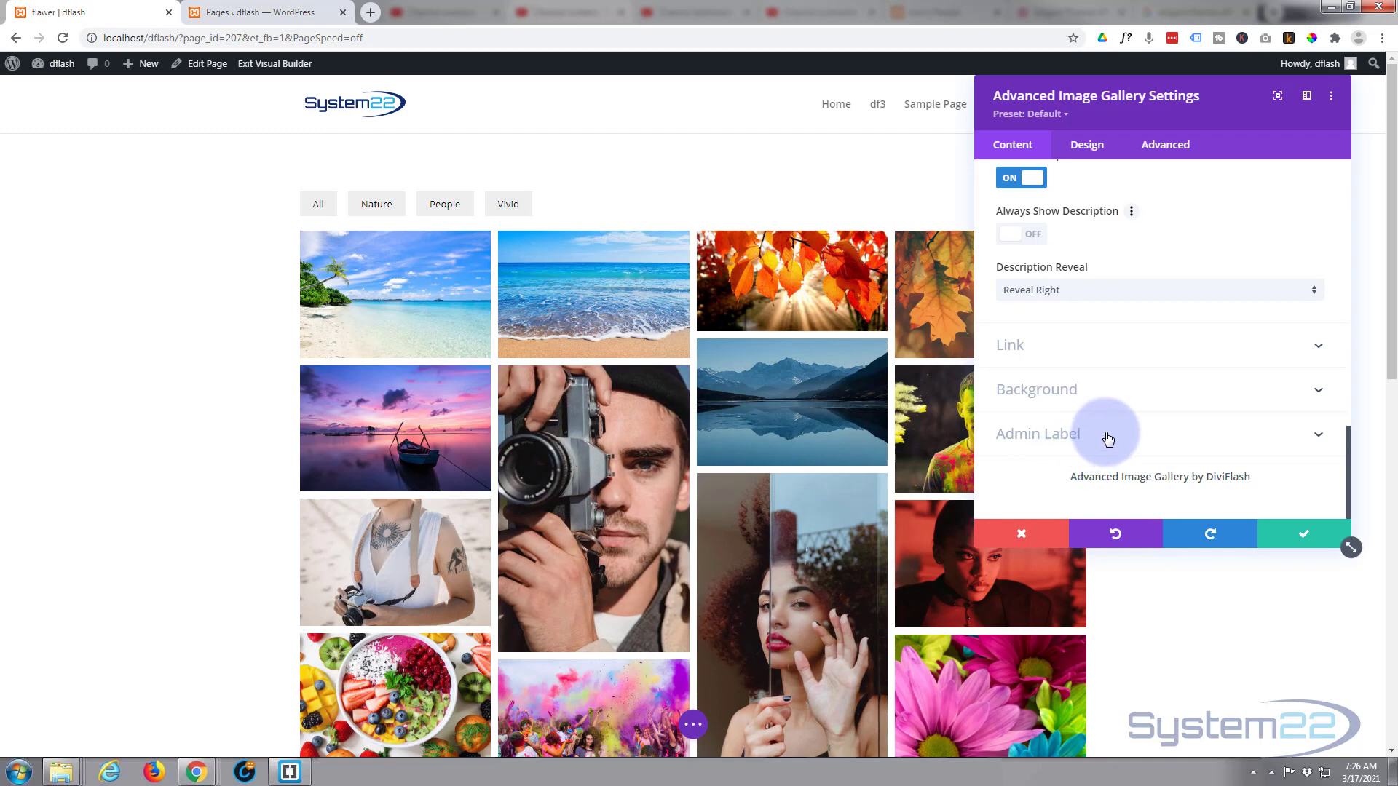
Step: In the Design tab, look through the caption font and image appearance settings
click(1085, 149)
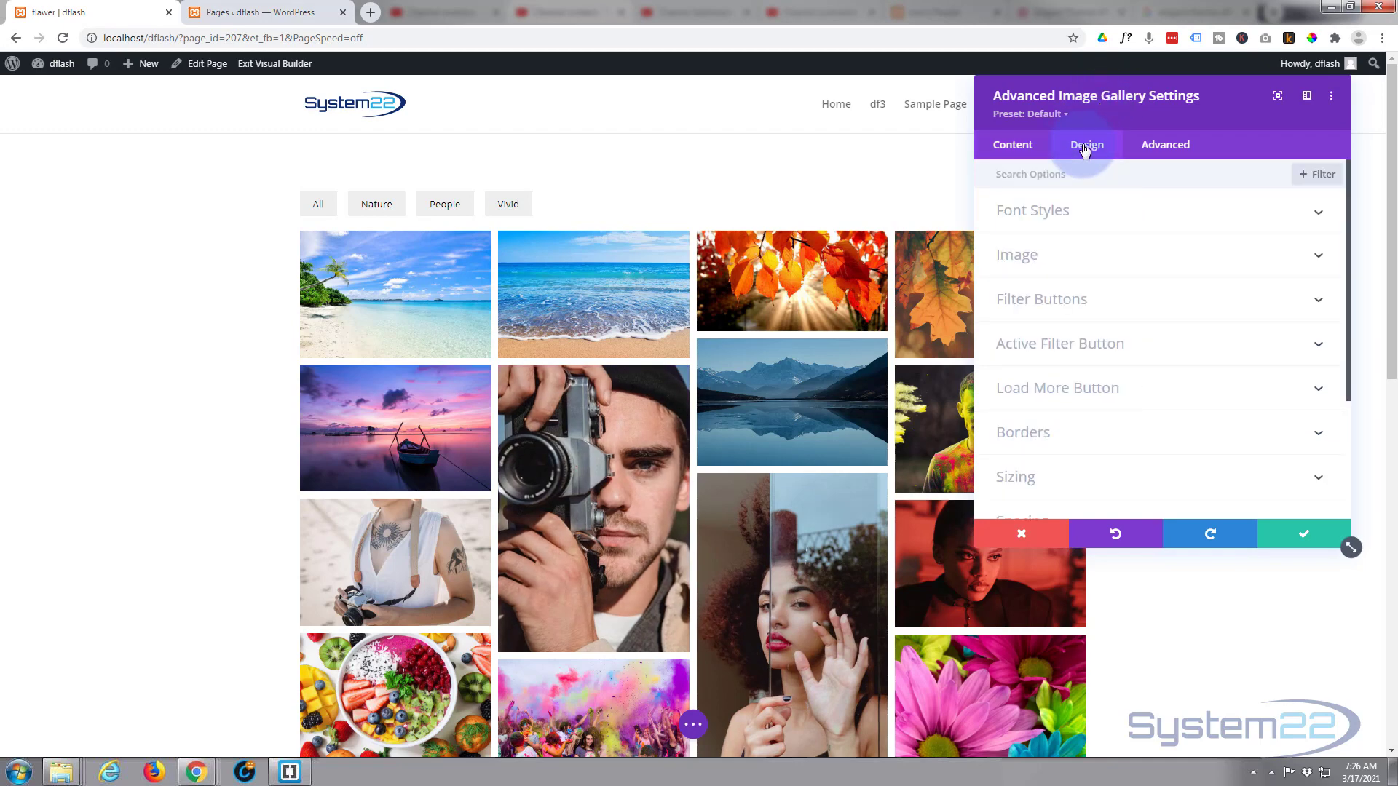
click(1109, 223)
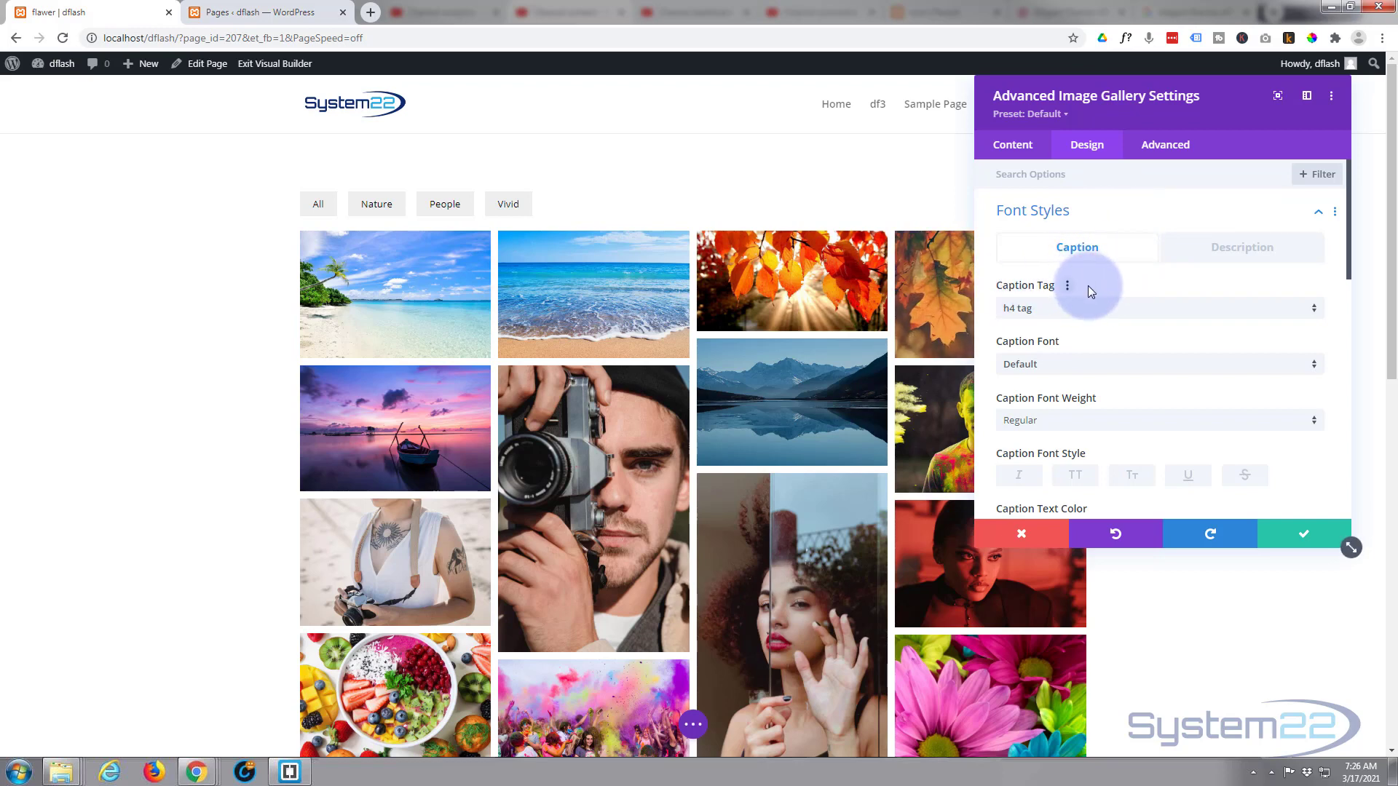
scroll(1086, 284, down, 3)
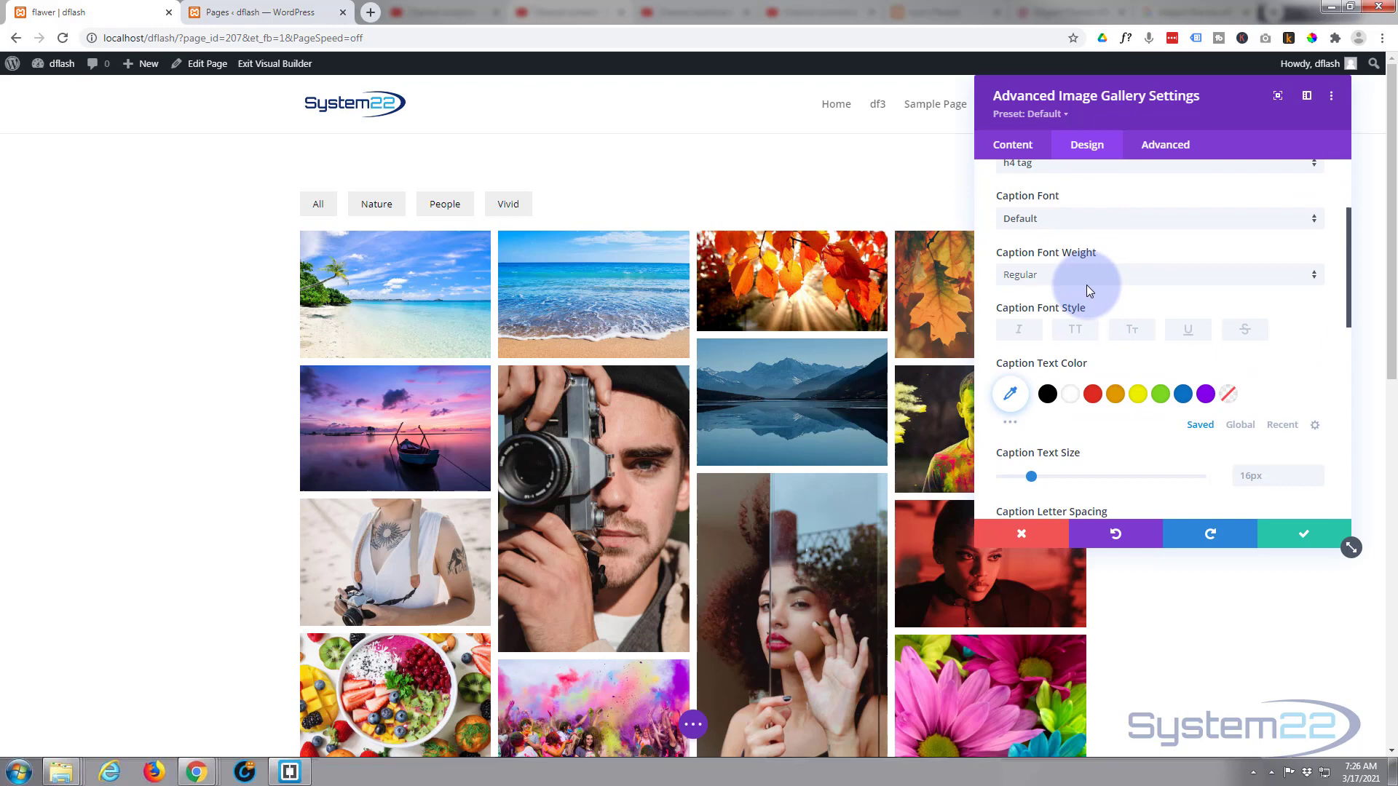
scroll(1107, 197, up, 3)
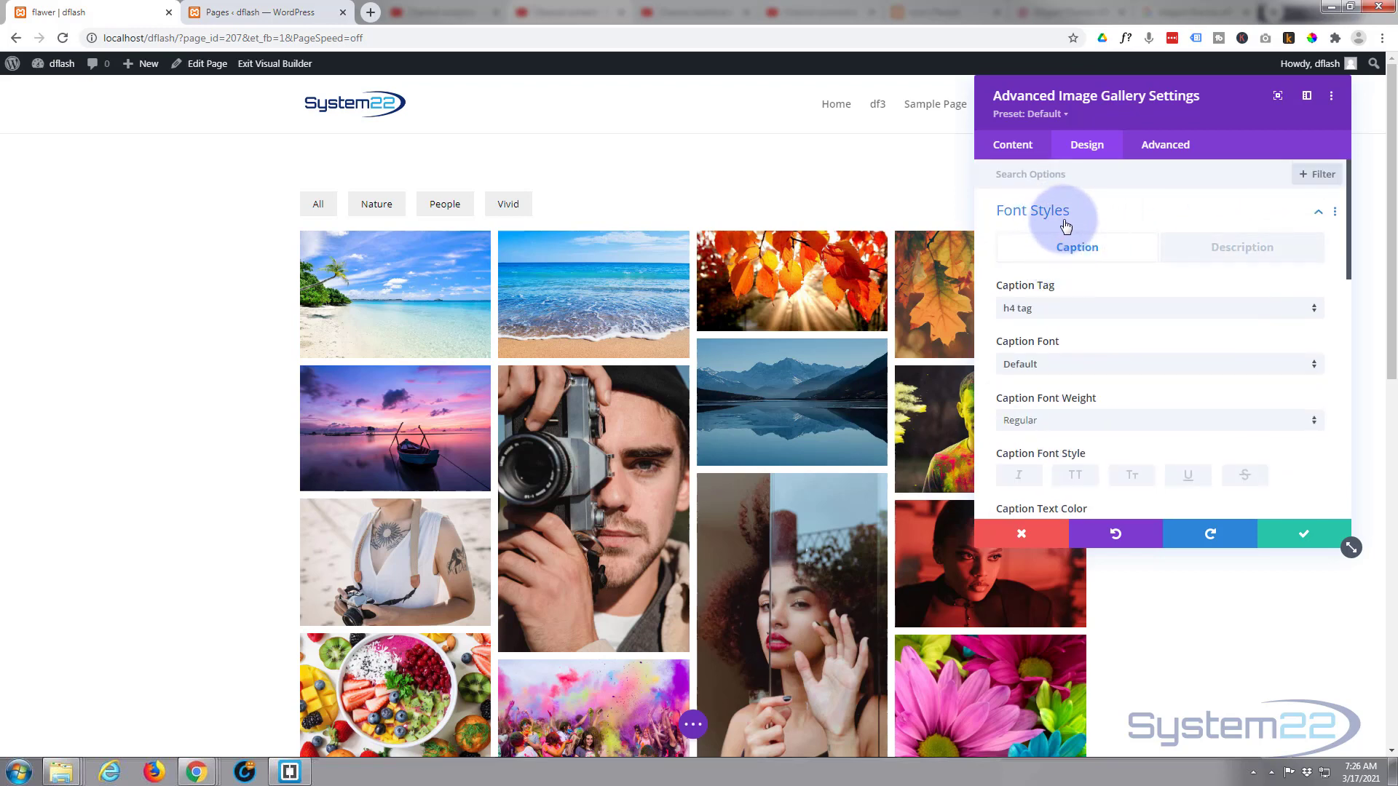
click(1076, 214)
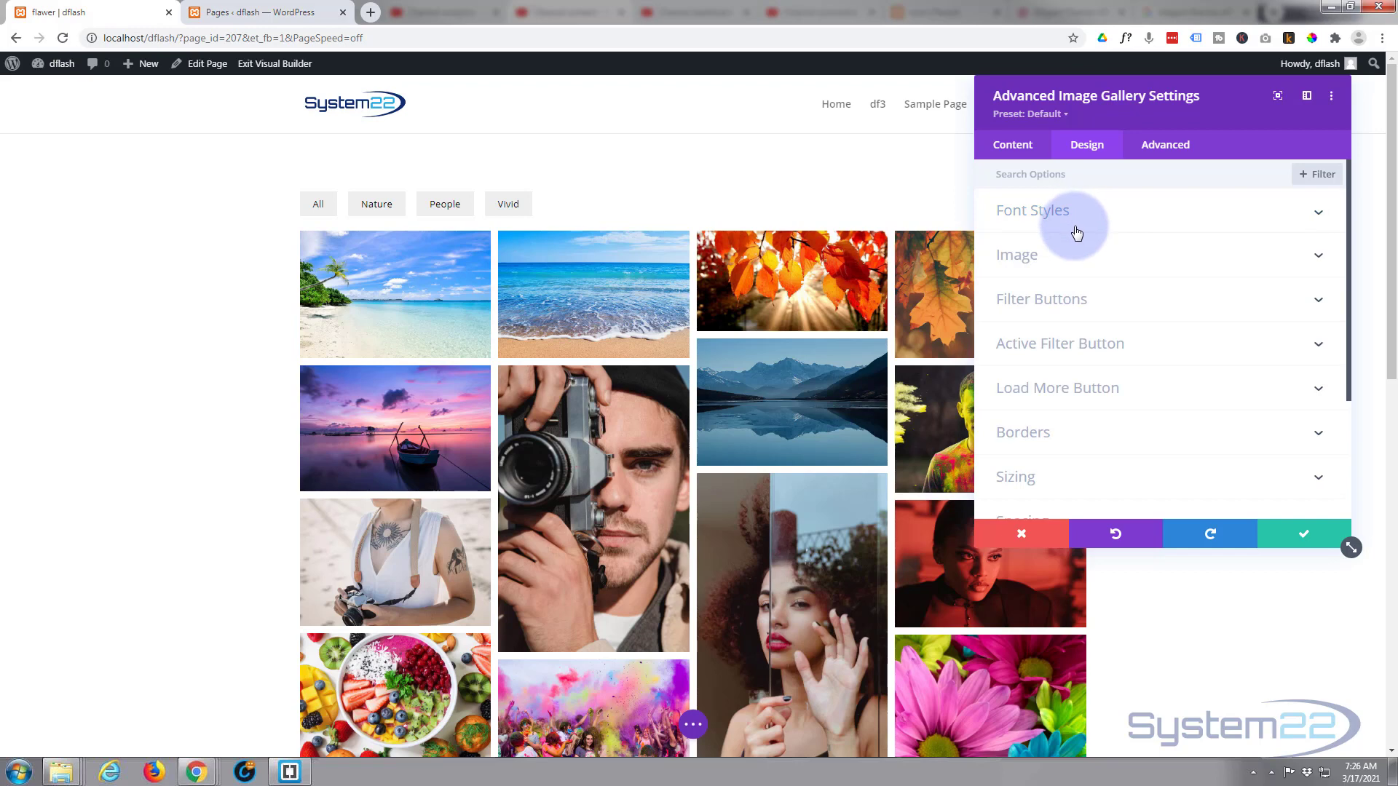
click(1073, 266)
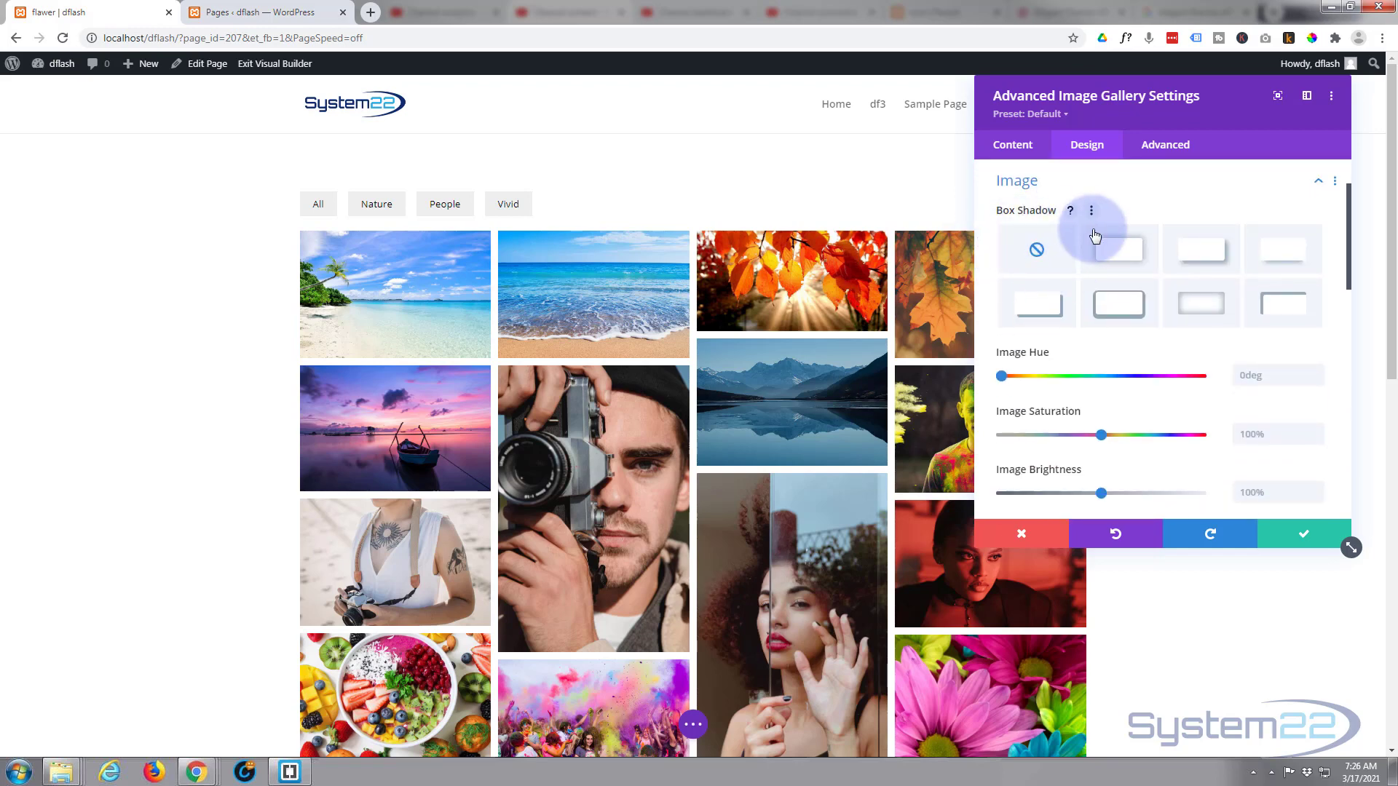
scroll(1085, 312, down, 2)
scroll(1085, 311, down, 4)
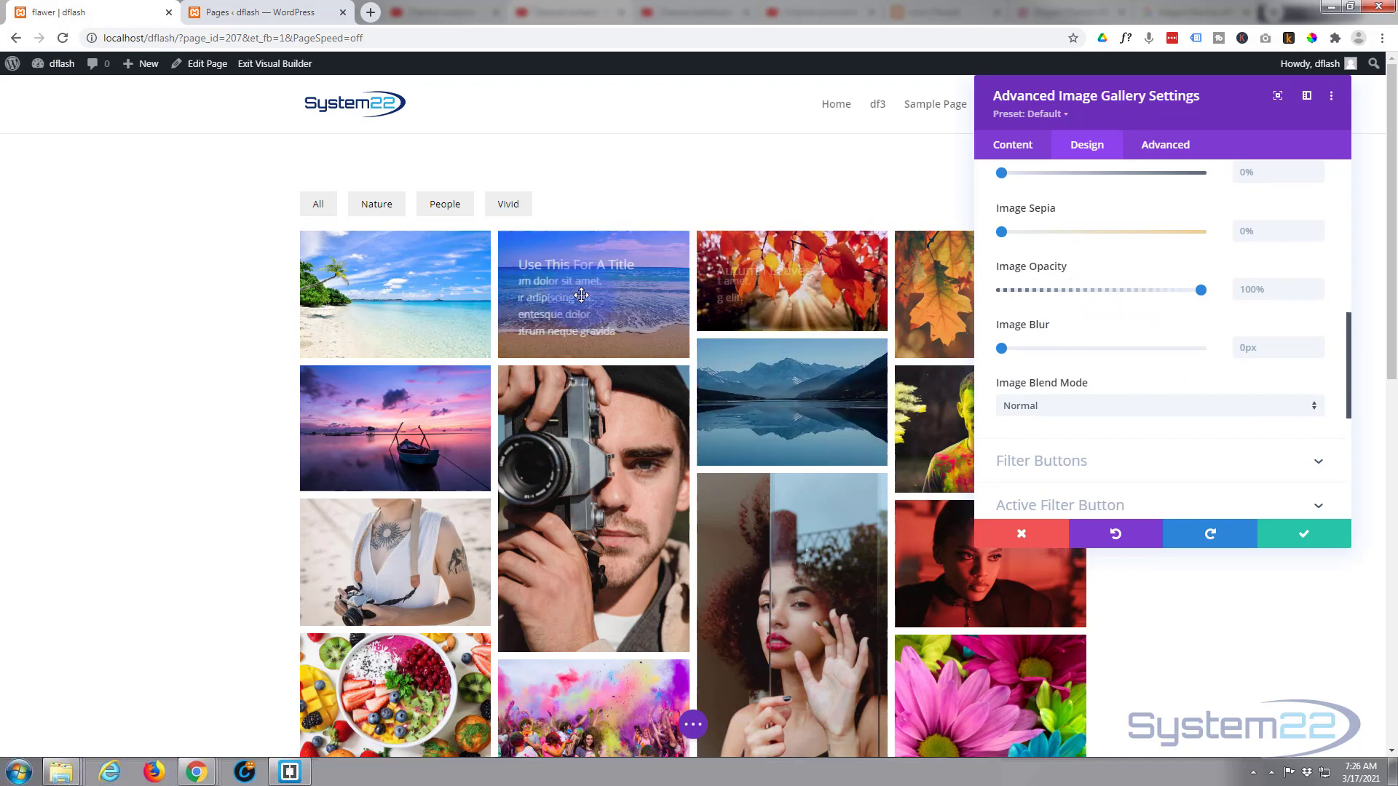
scroll(1131, 351, down, 2)
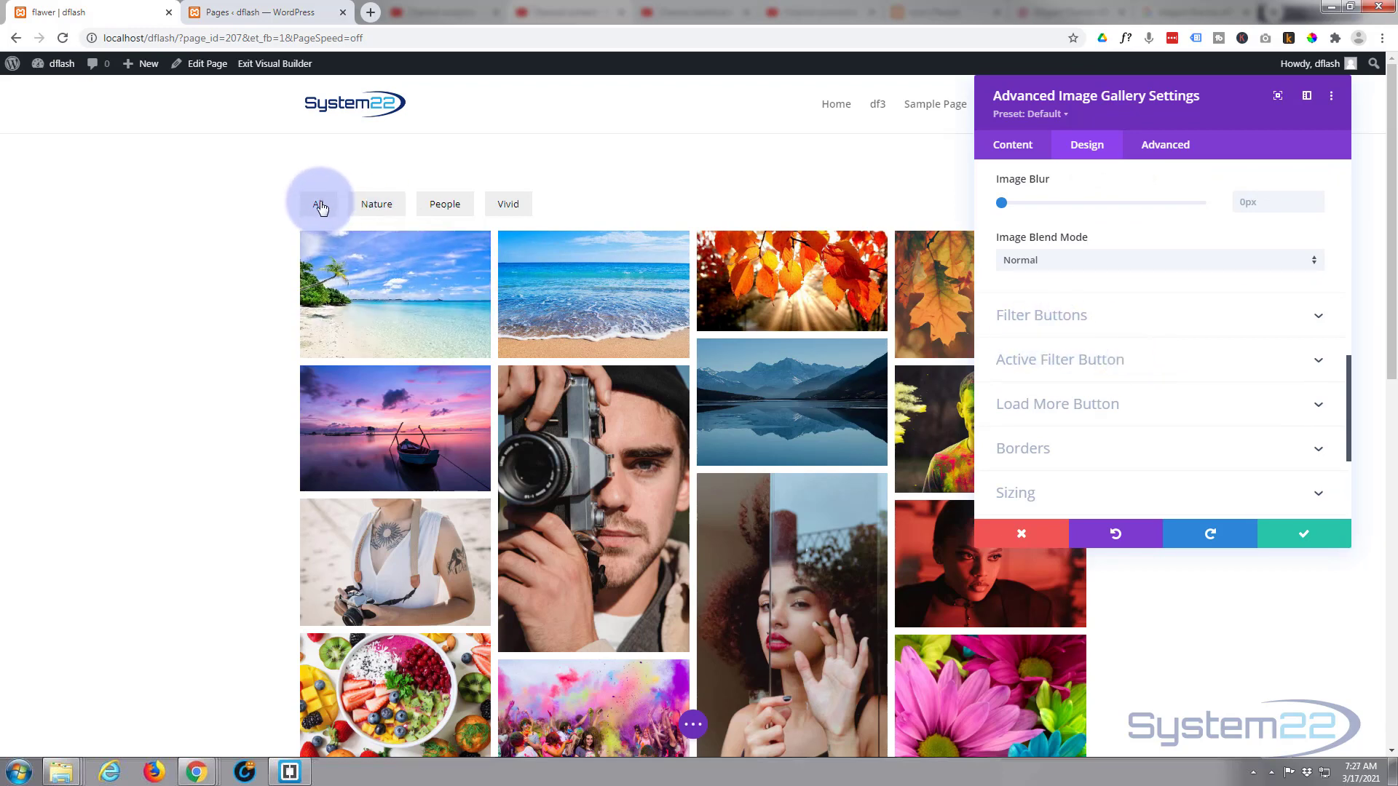
Step: Centre the filter buttons and give them a blue background with white text
click(1127, 318)
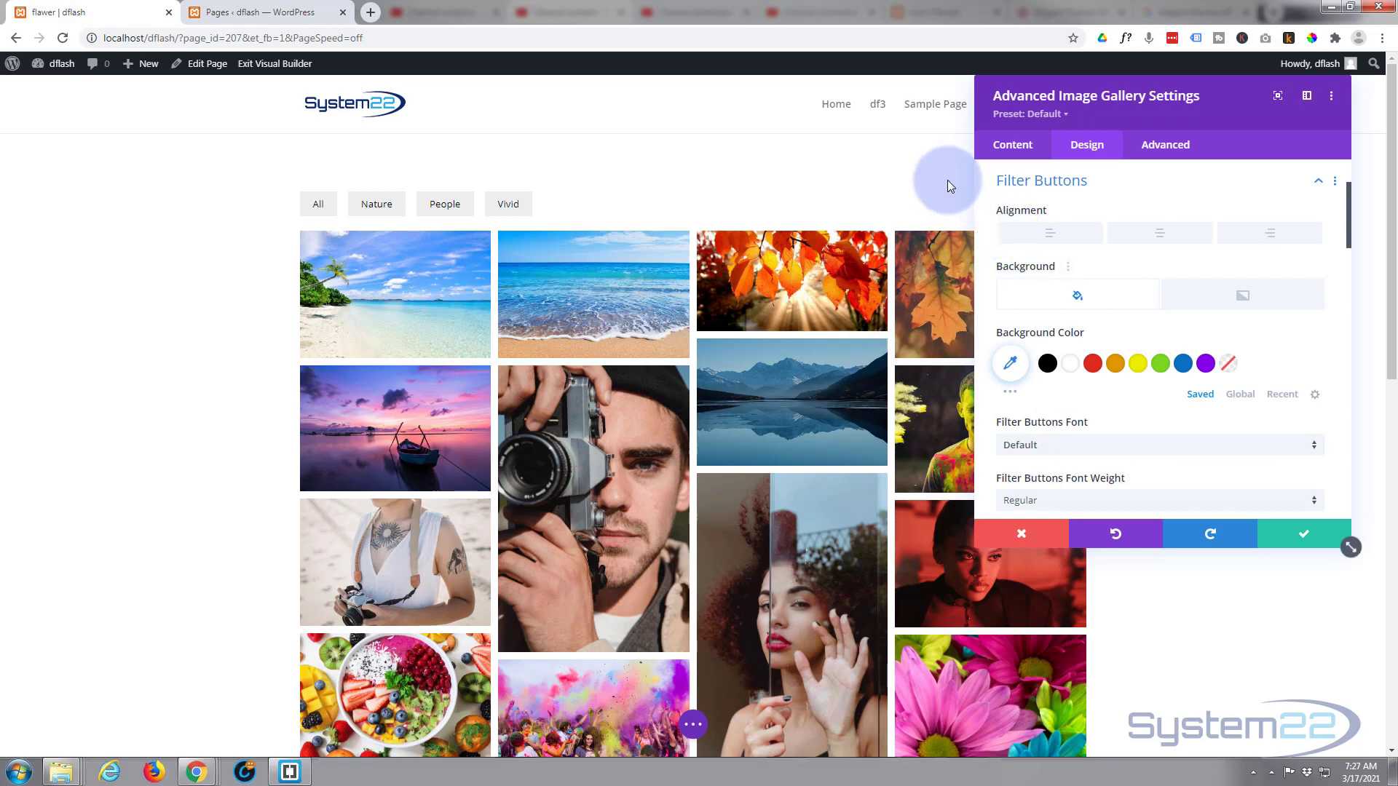
click(1170, 235)
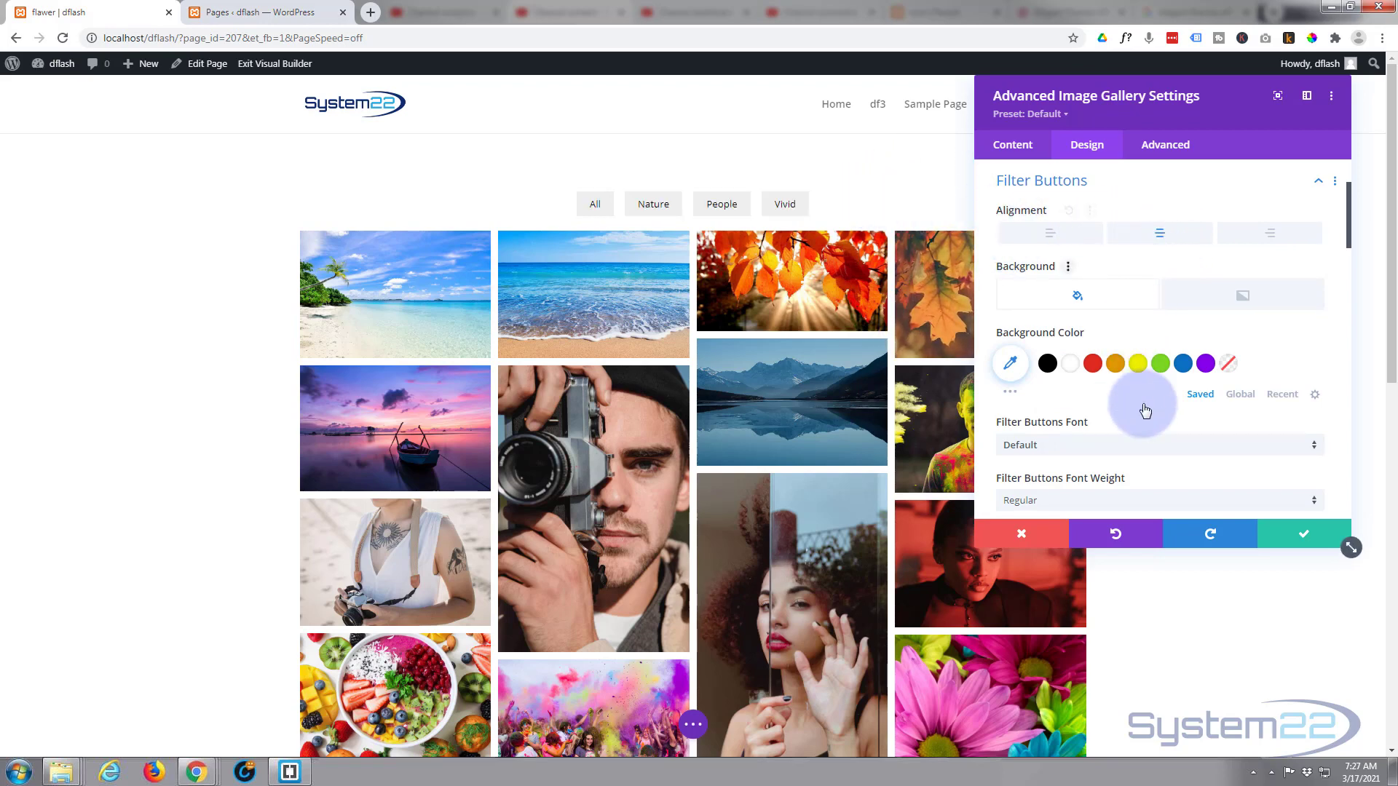
click(1184, 367)
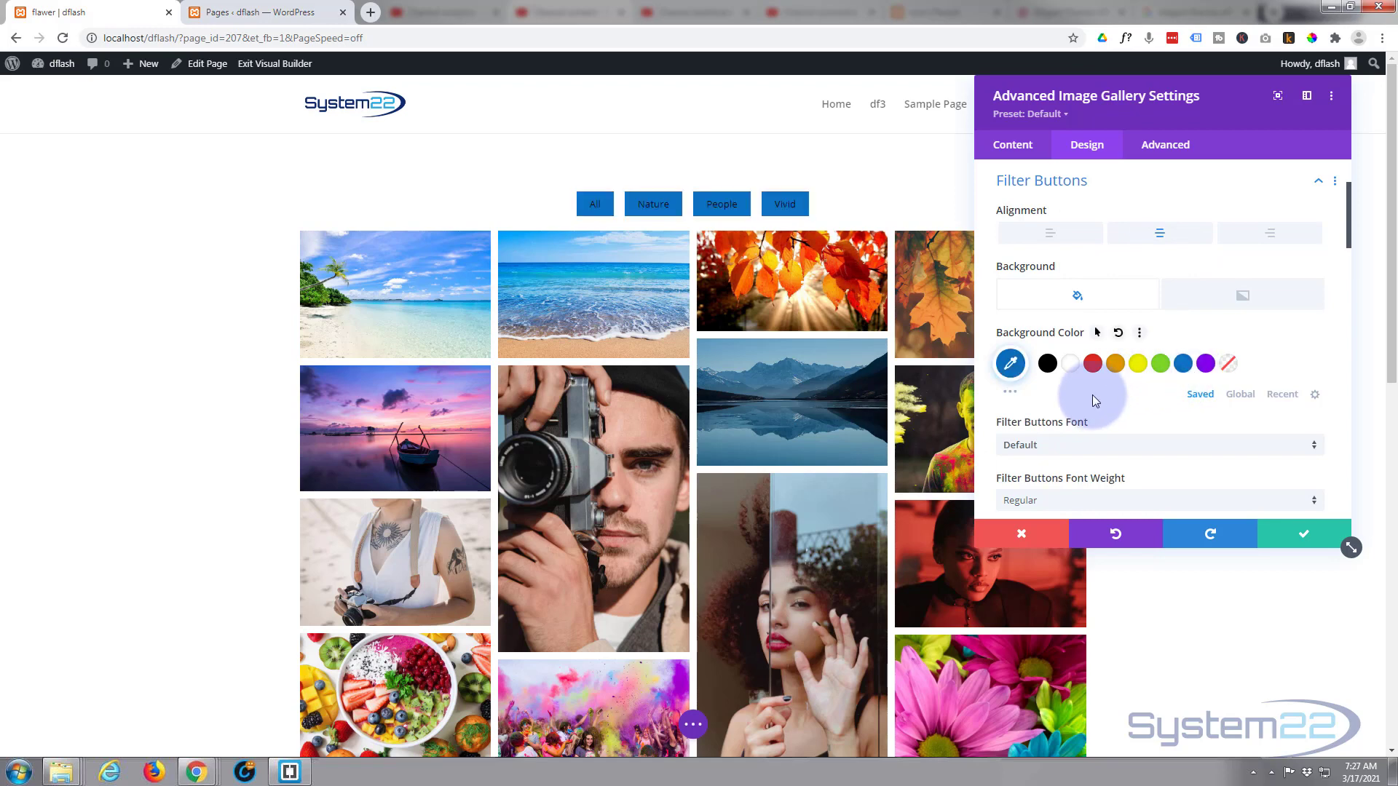
scroll(1092, 394, down, 3)
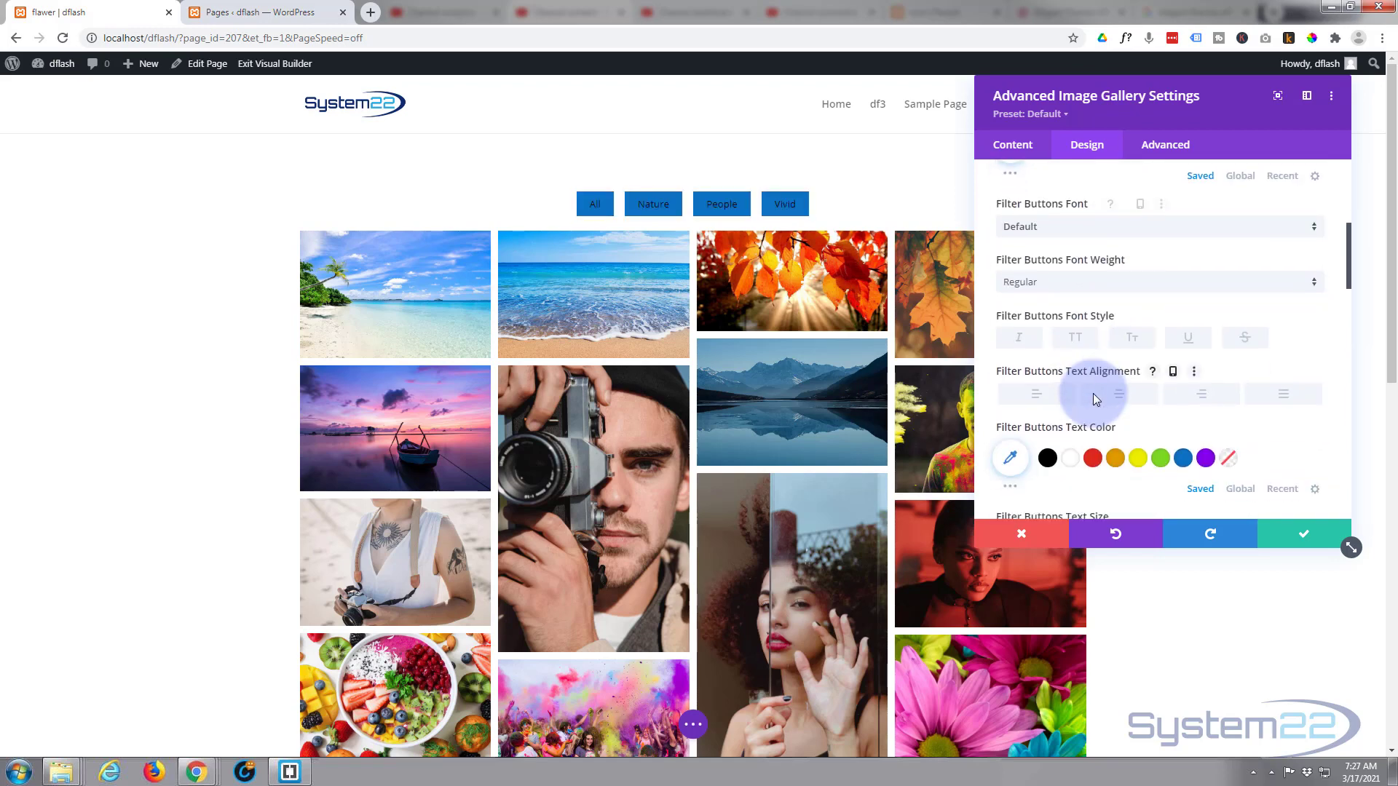
scroll(1126, 400, down, 1)
click(1074, 388)
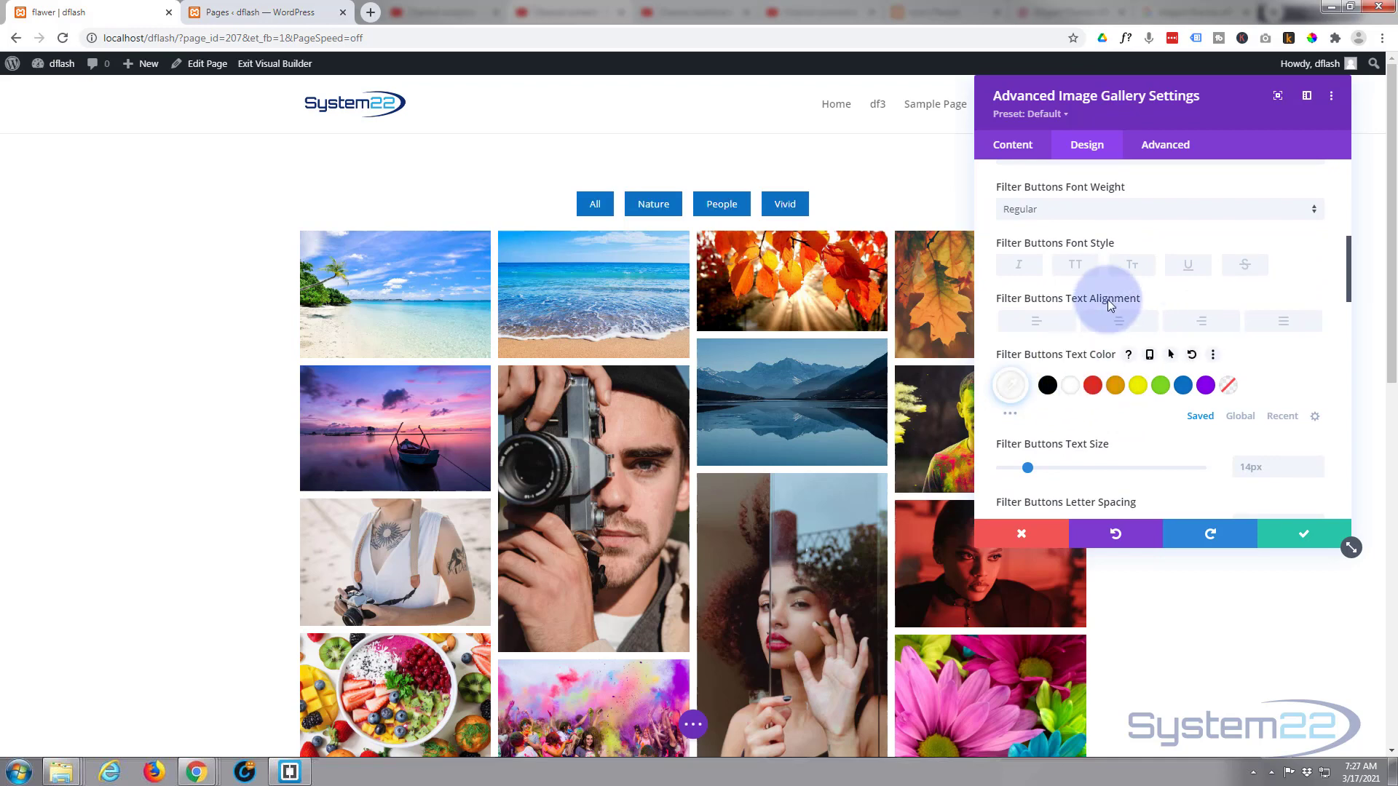
scroll(1107, 300, down, 7)
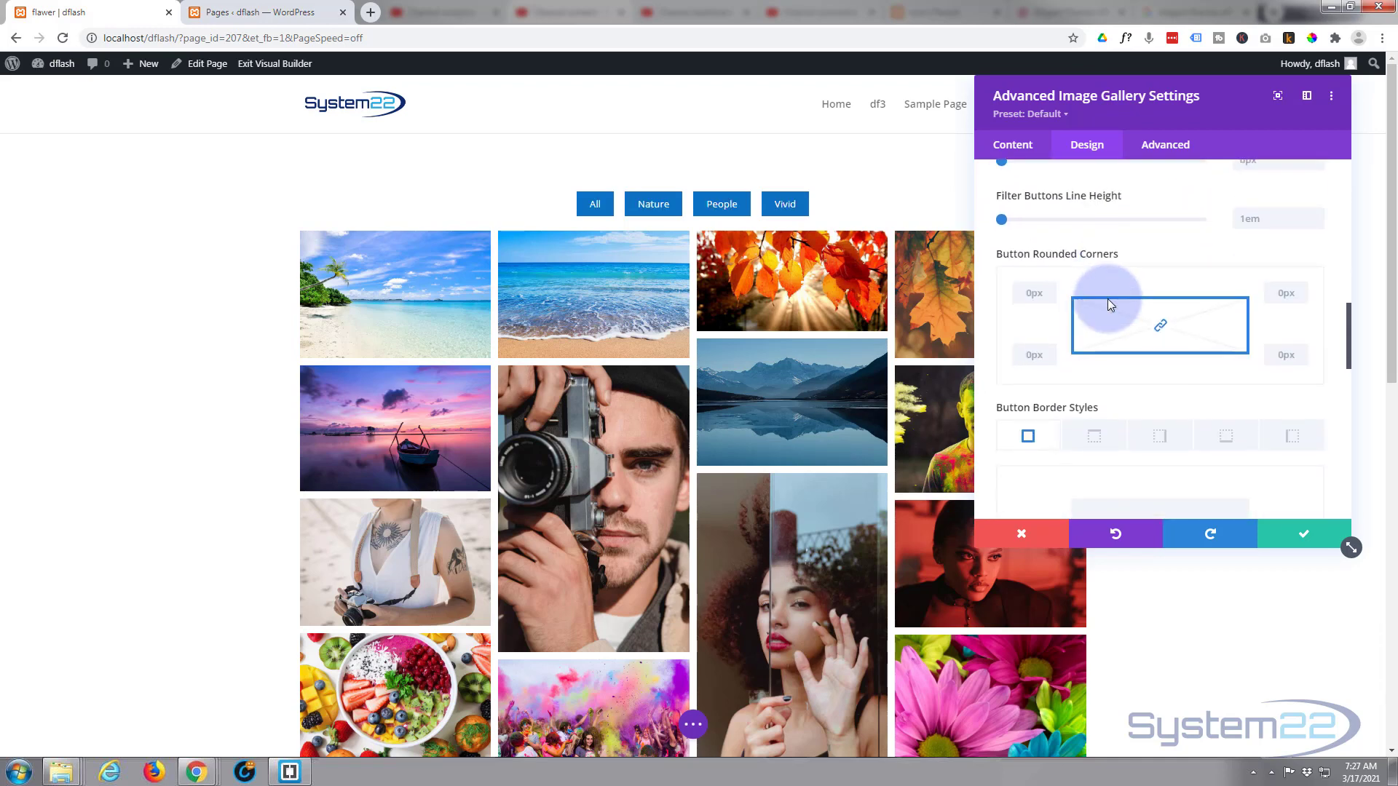
scroll(1108, 299, down, 5)
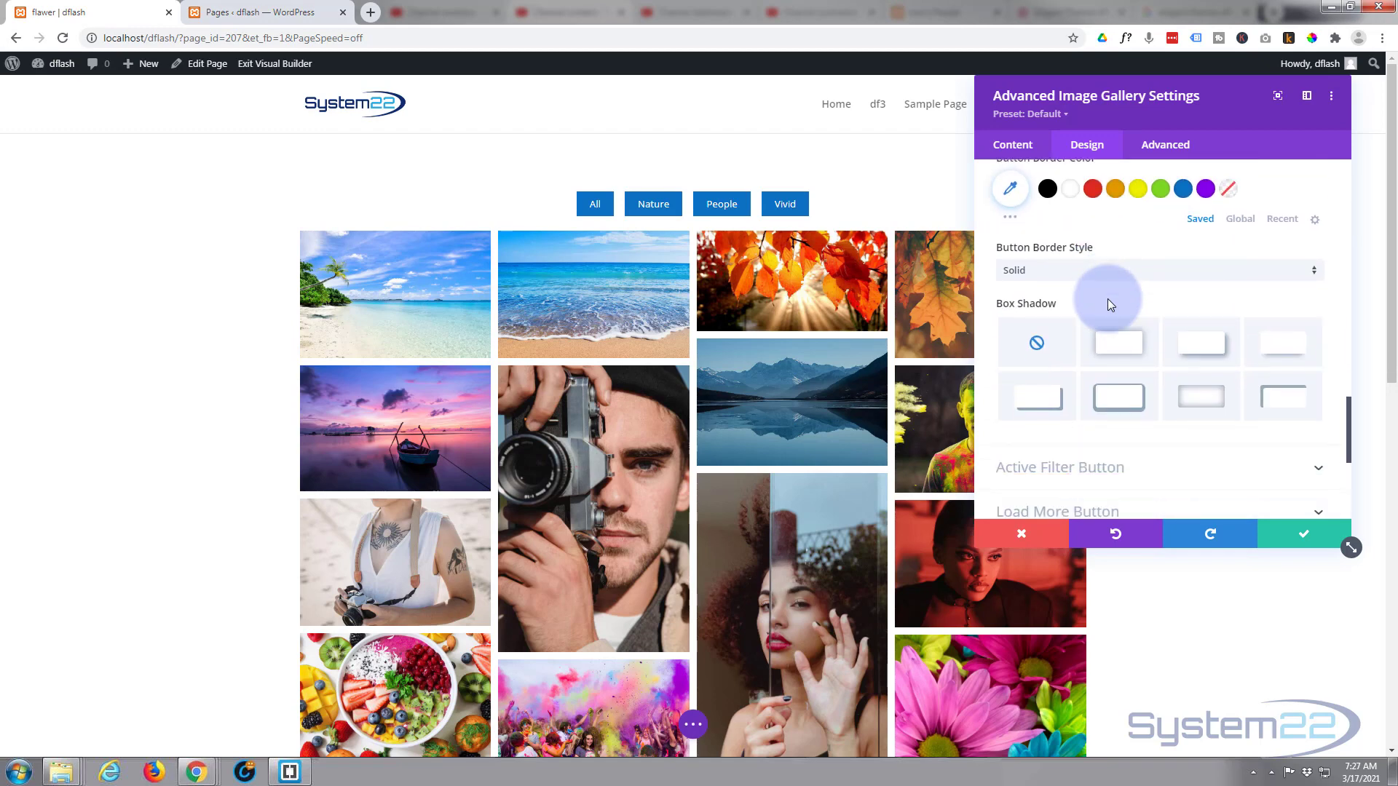
scroll(1108, 304, down, 3)
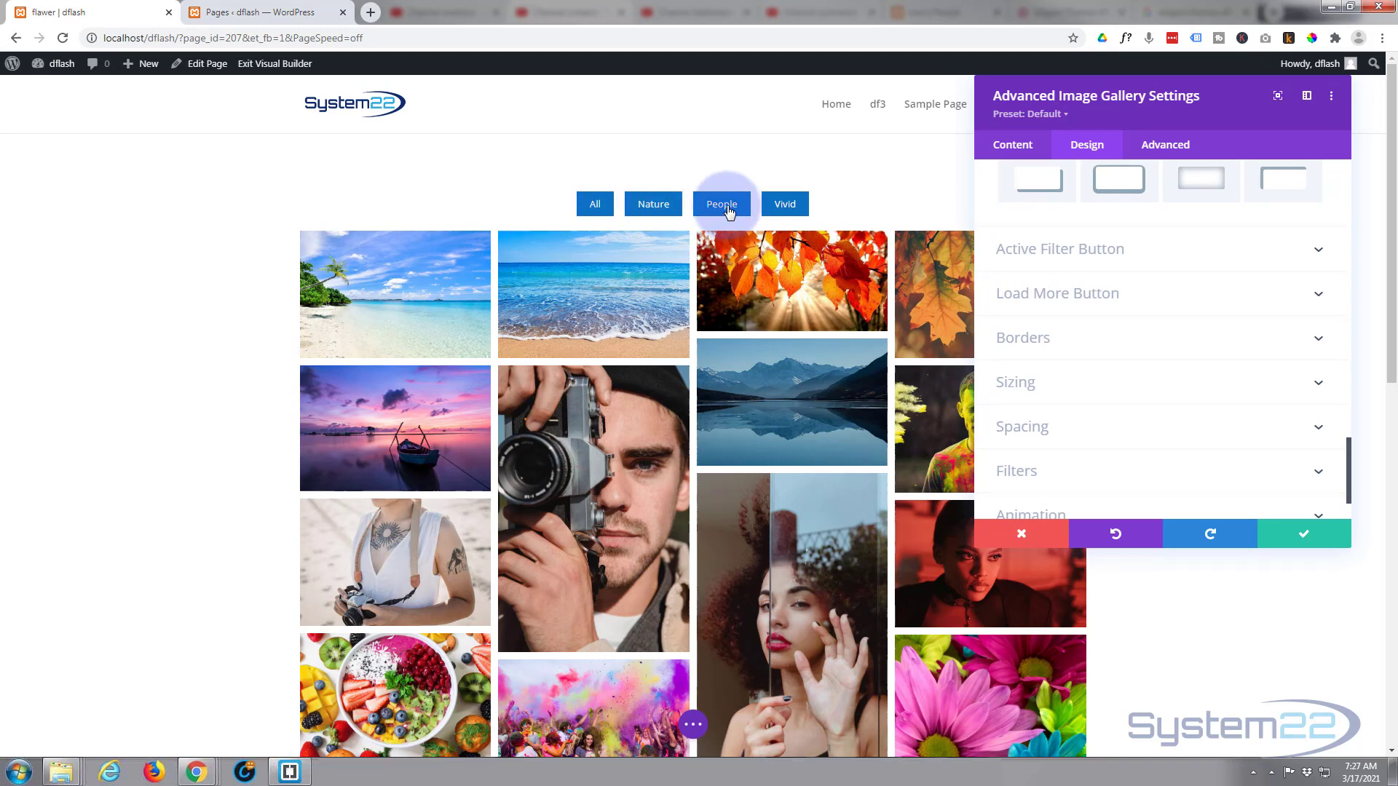
Step: Give the Active Filter Button a purple background so the All button shows purple
click(1156, 262)
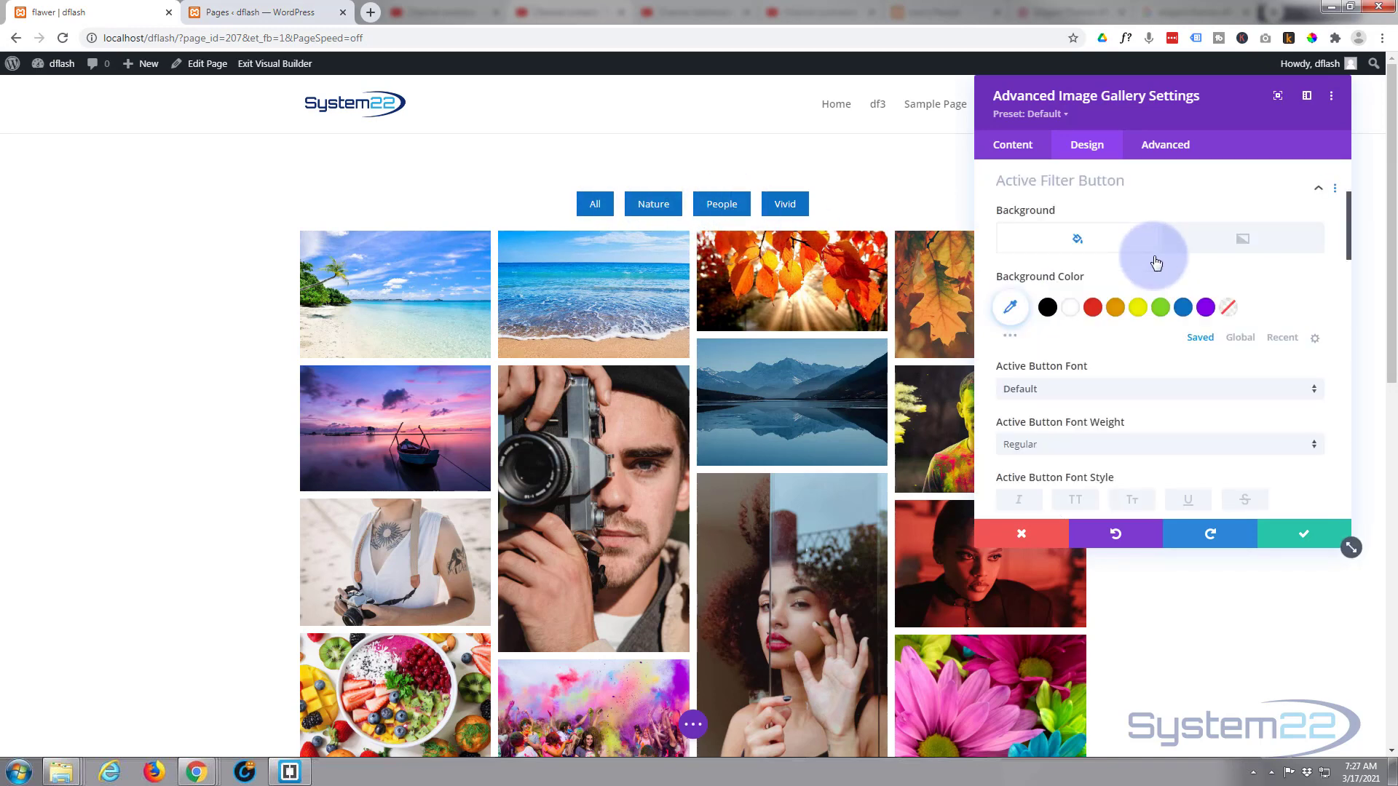
click(1205, 309)
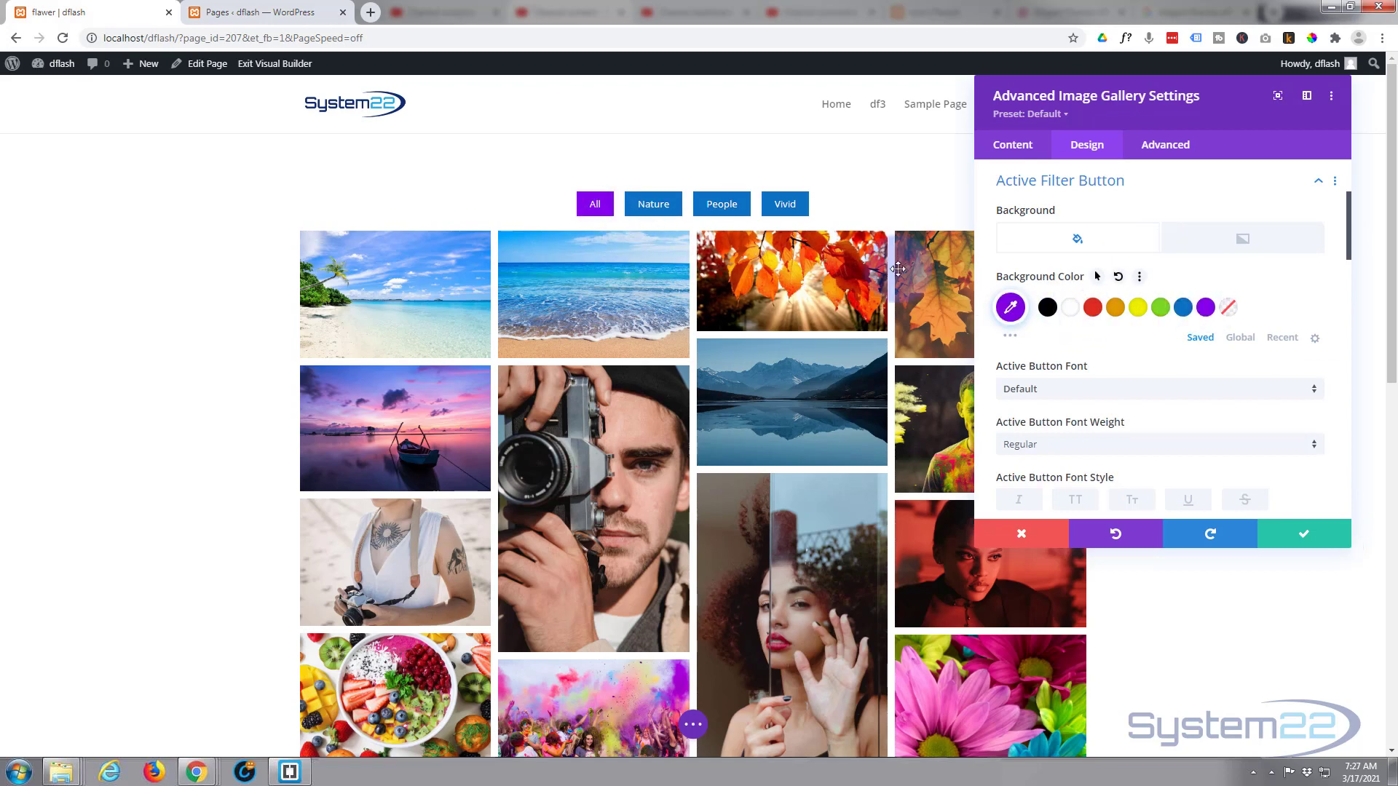
scroll(1126, 325, down, 2)
scroll(1125, 322, down, 8)
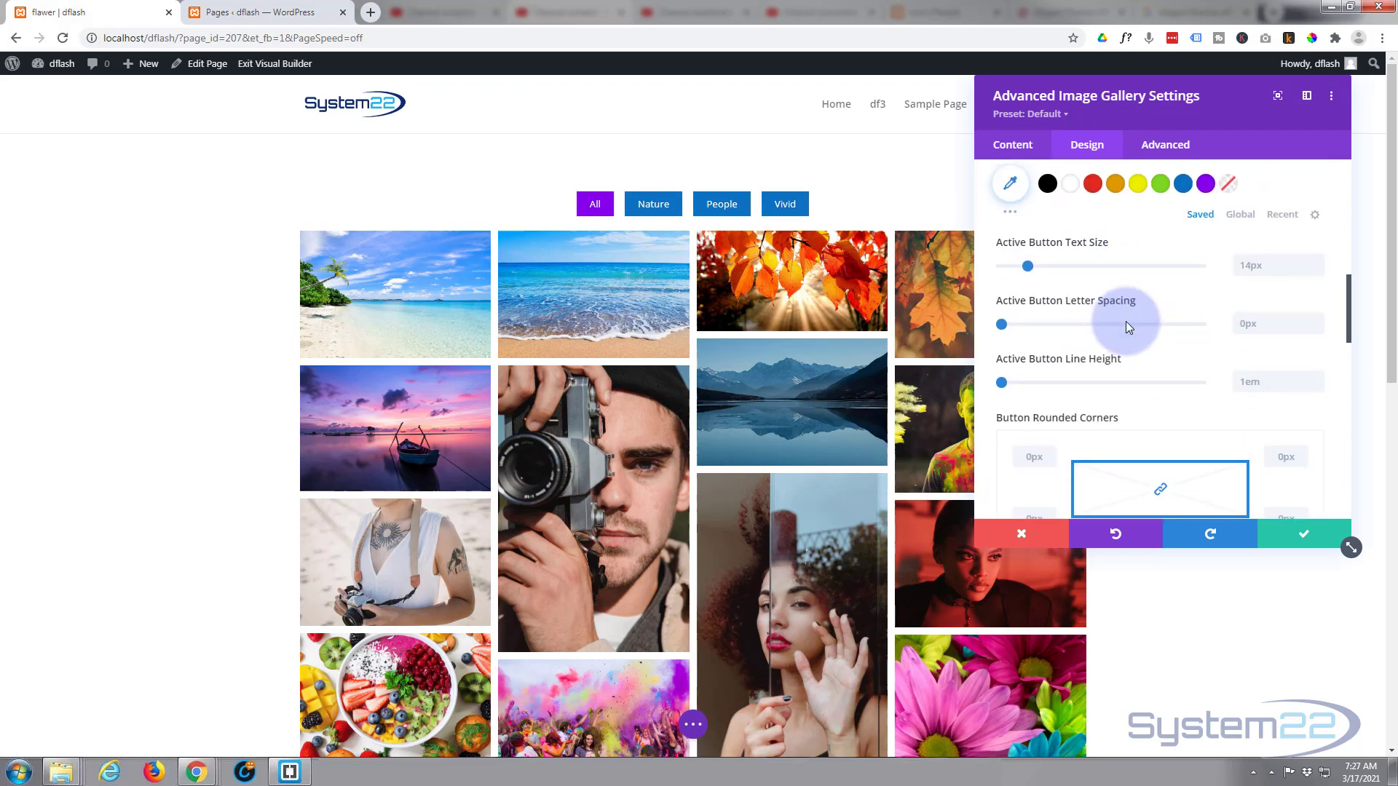
scroll(1125, 324, down, 10)
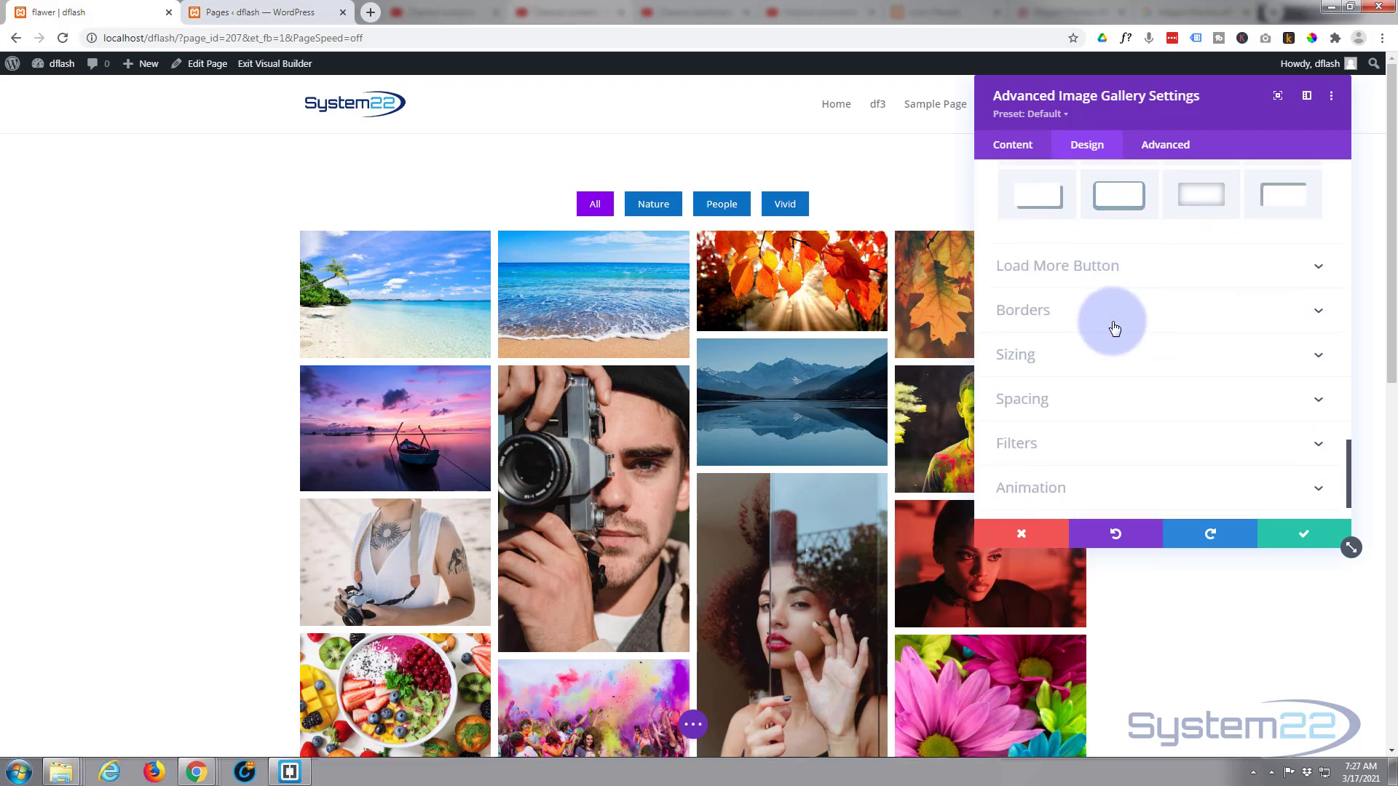
scroll(837, 354, down, 4)
scroll(839, 355, down, 3)
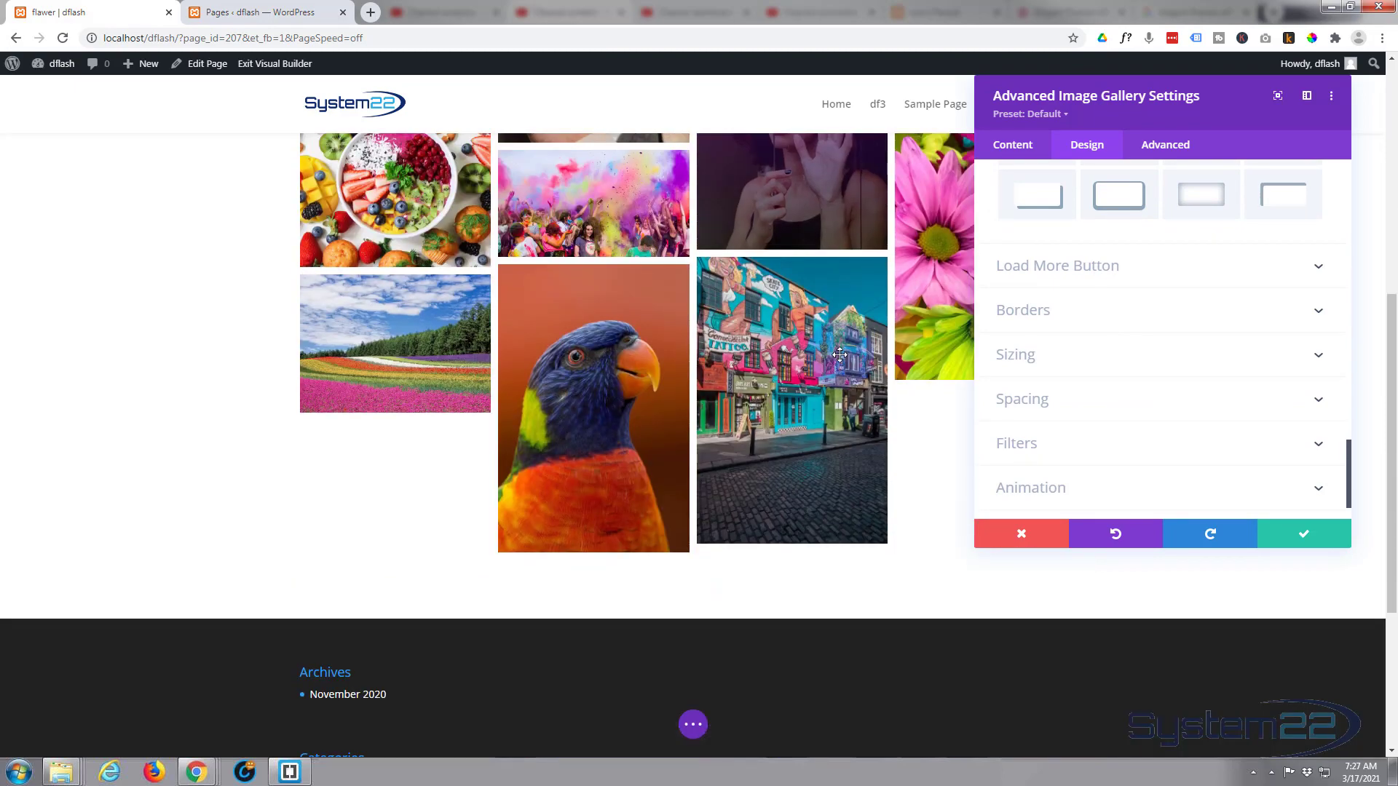
scroll(840, 354, up, 5)
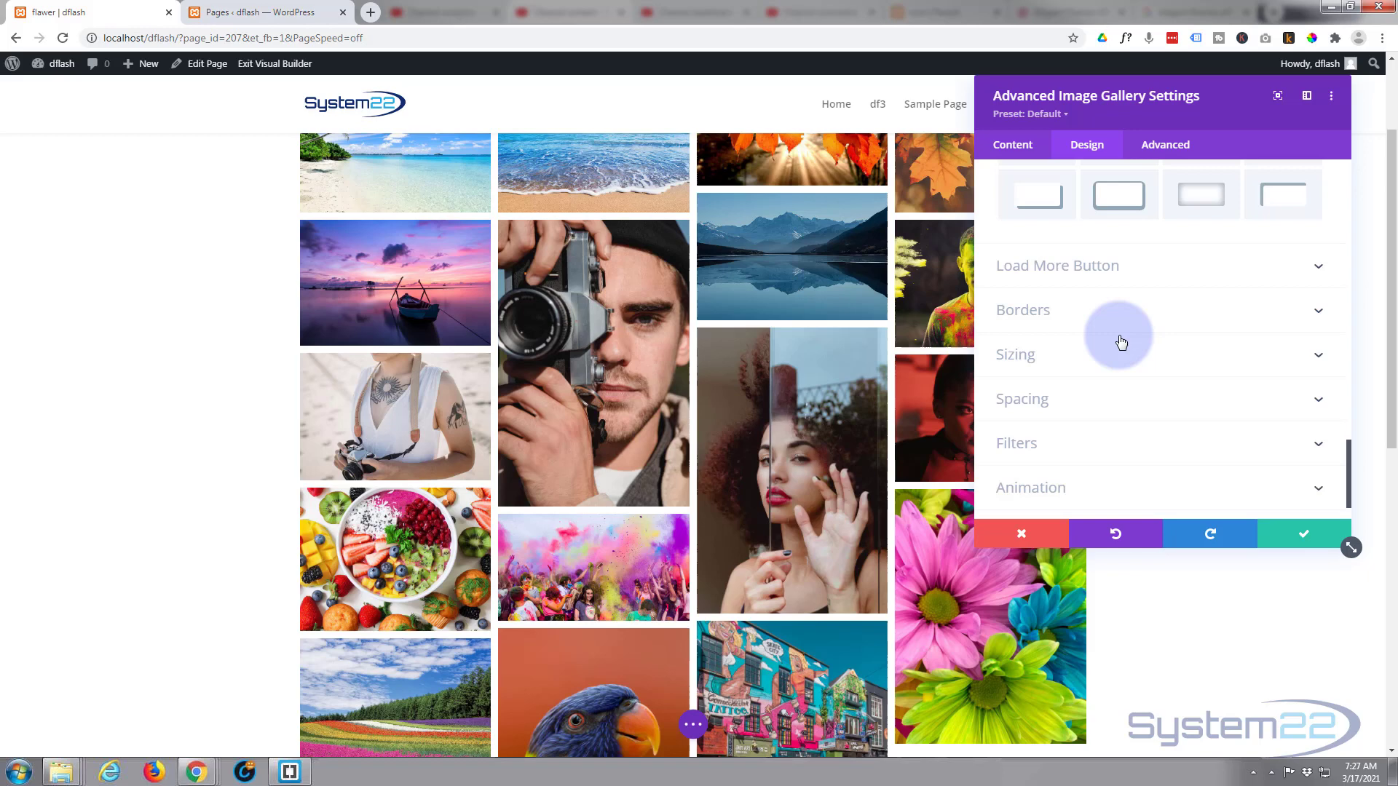
scroll(1112, 327, up, 1)
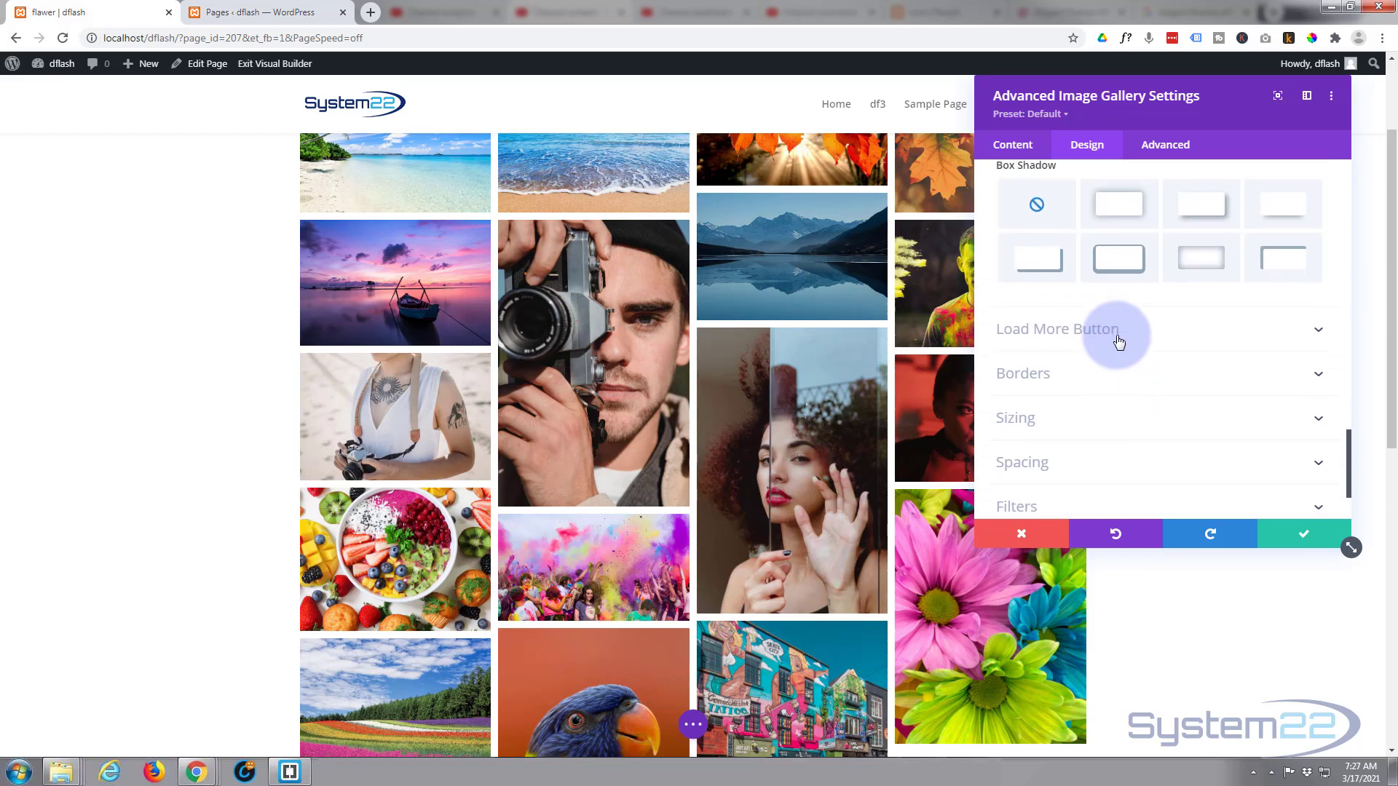
scroll(1149, 382, down, 1)
Step: In Sizing, drag the gallery module's Width slider to 100%
click(1149, 379)
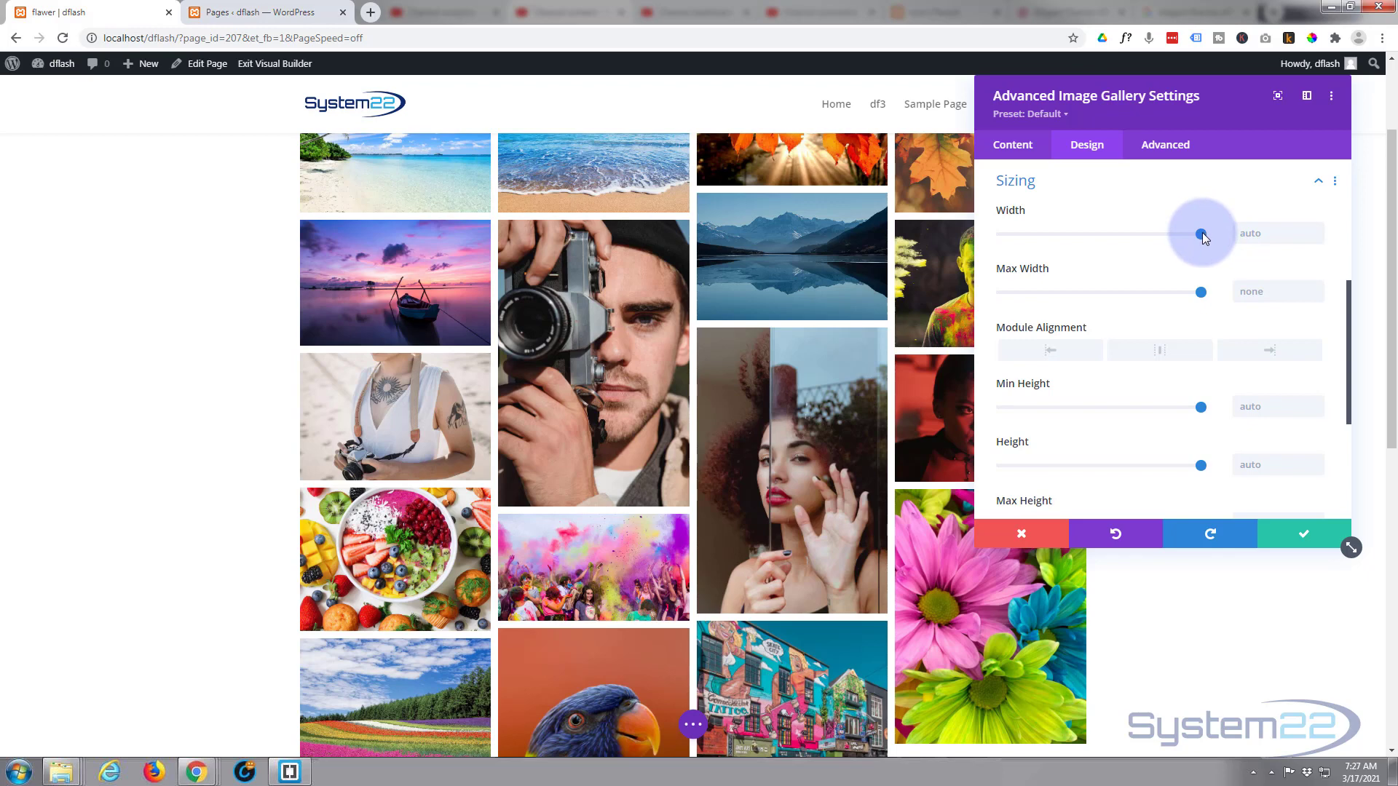
drag(1203, 233, 1159, 228)
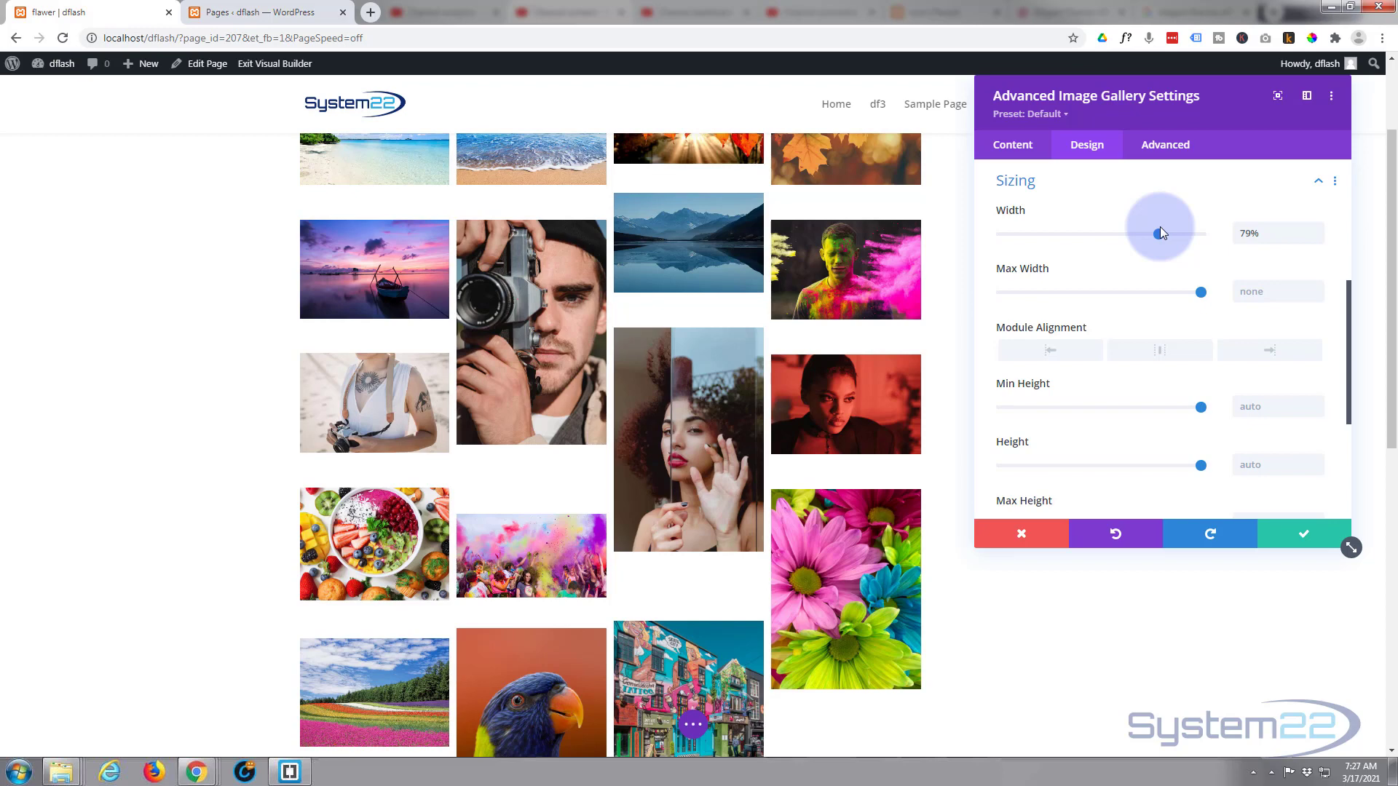
drag(1160, 228, 1210, 228)
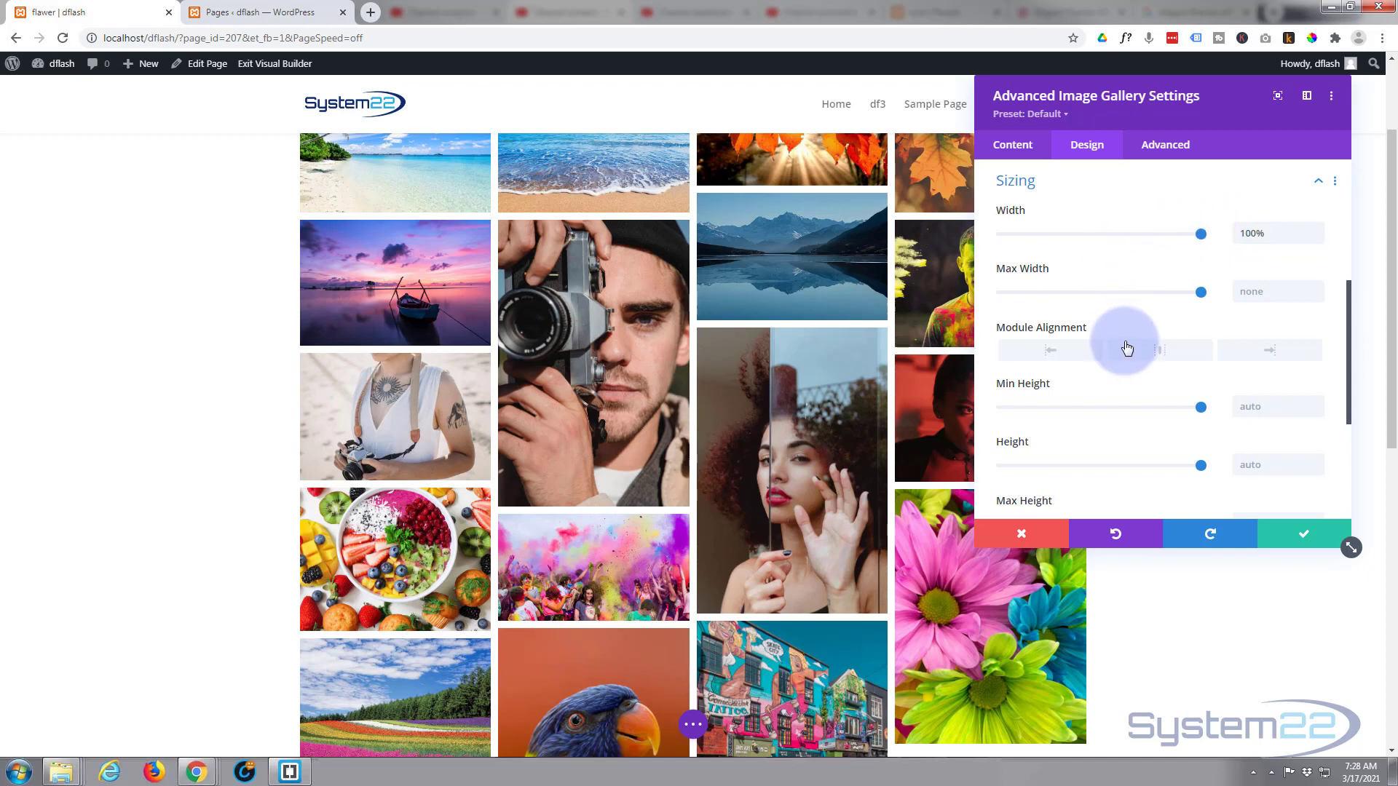
scroll(1147, 230, down, 3)
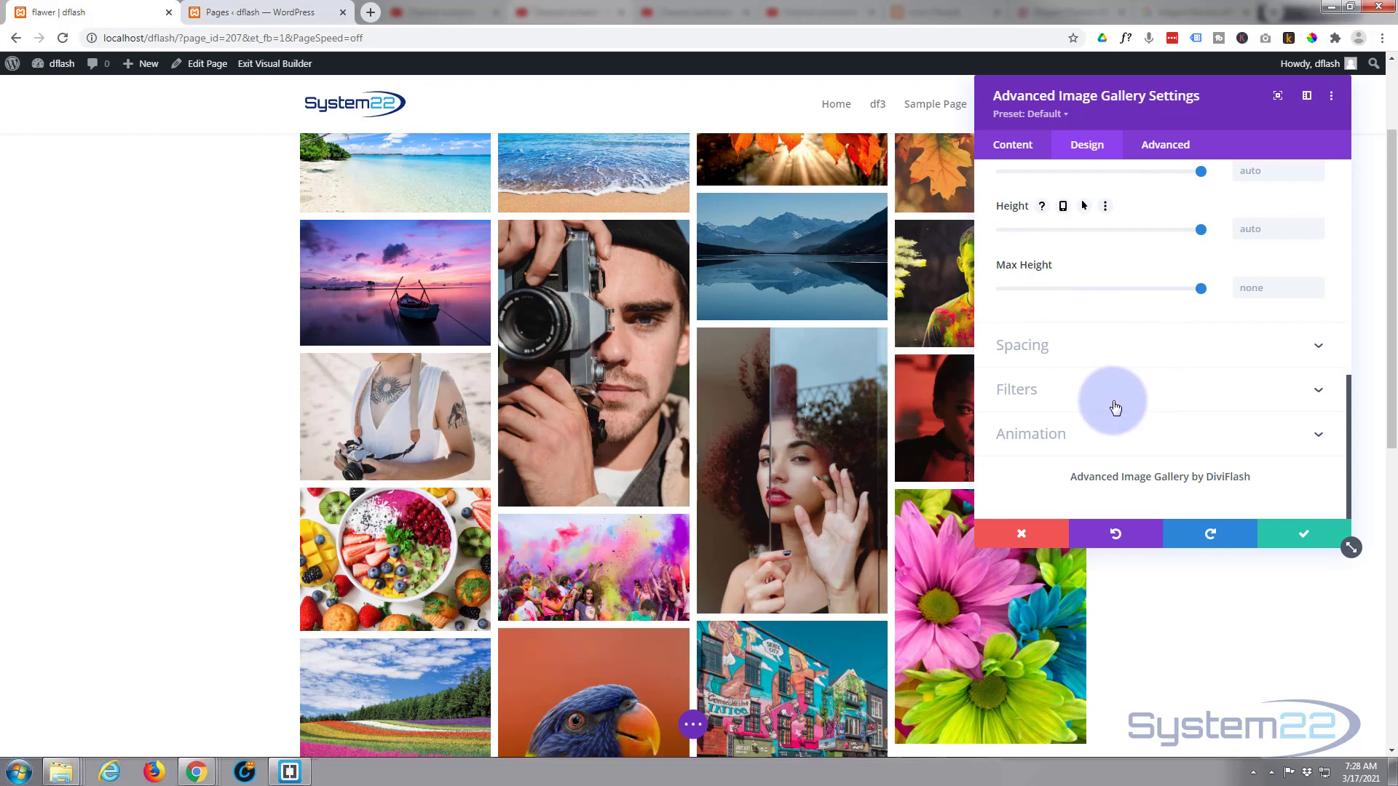
Step: Save the gallery module settings and exit the Visual Builder to view the live page
click(1307, 535)
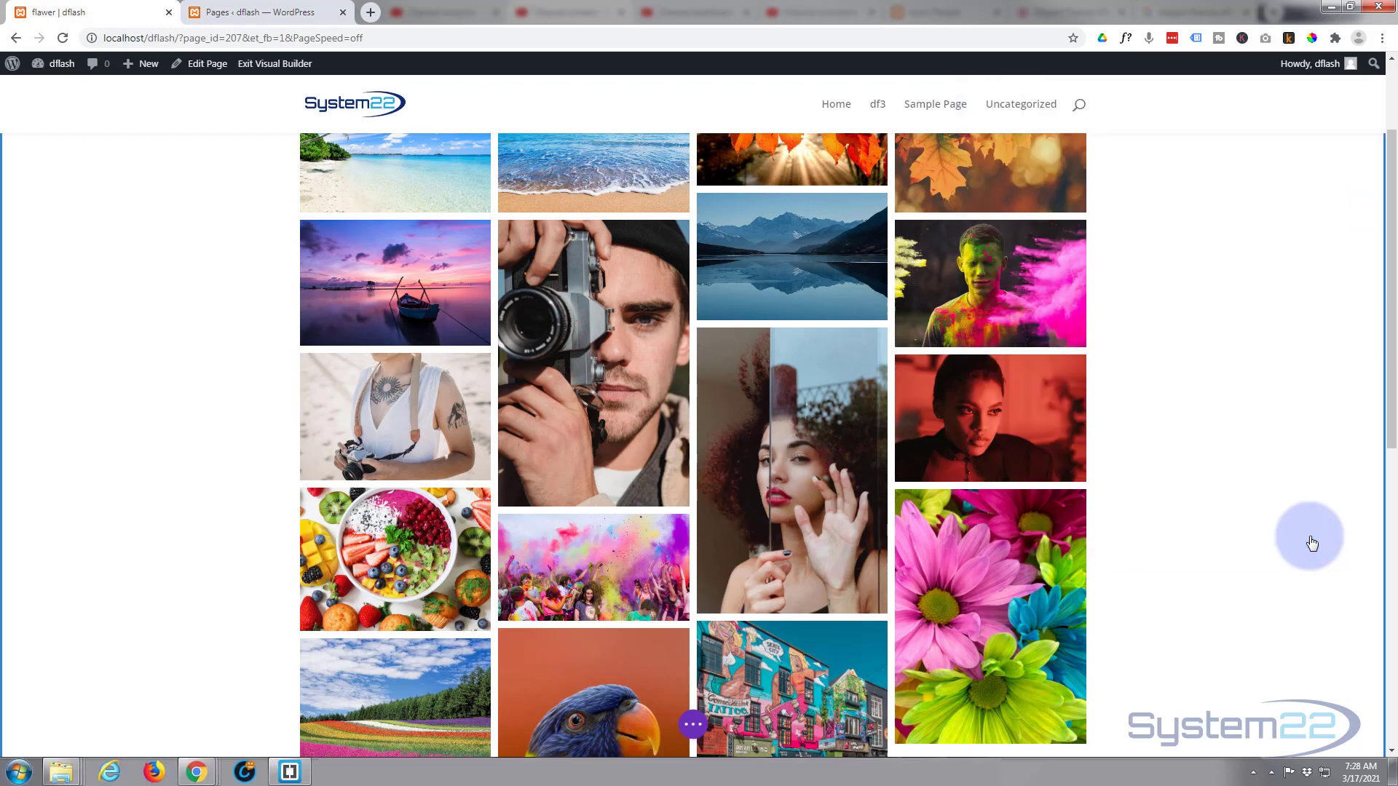
click(693, 728)
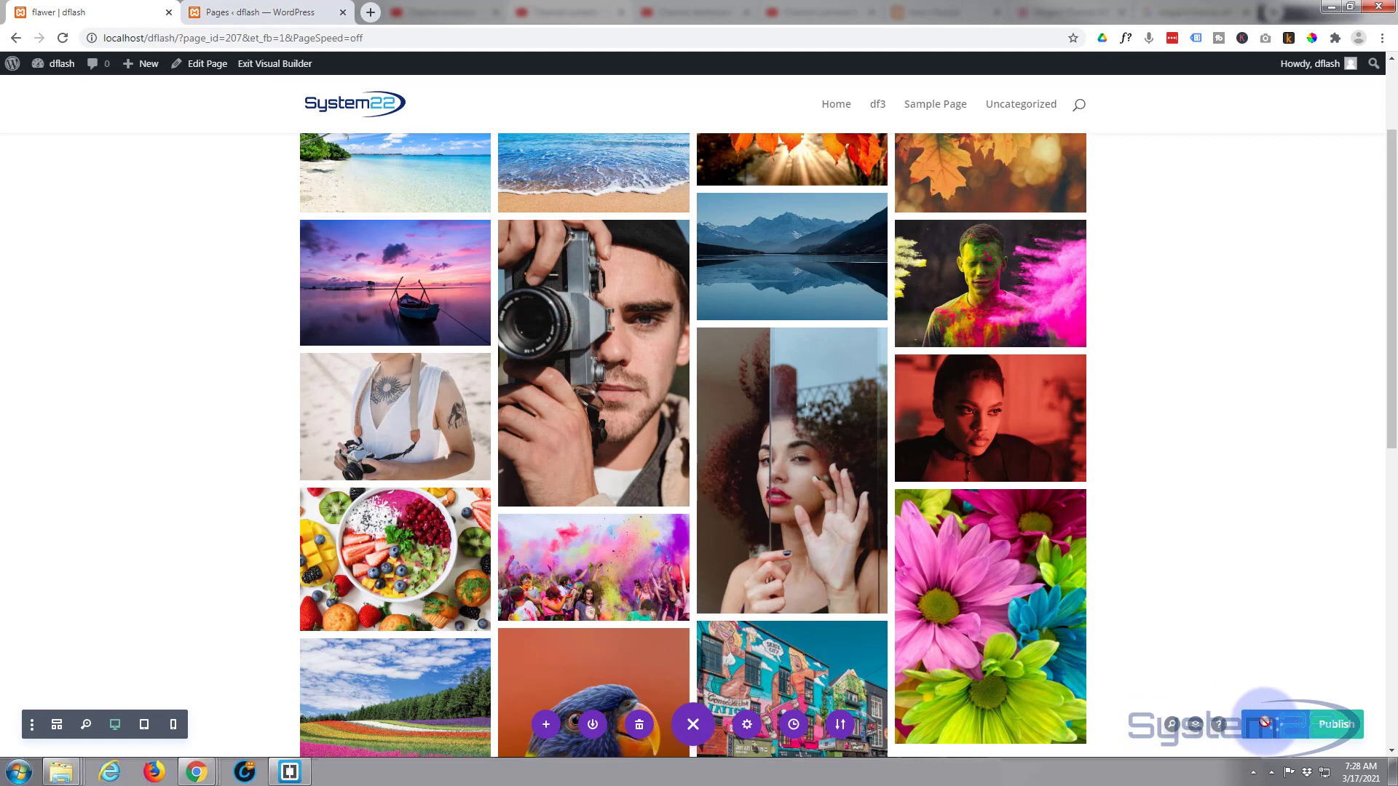
click(265, 66)
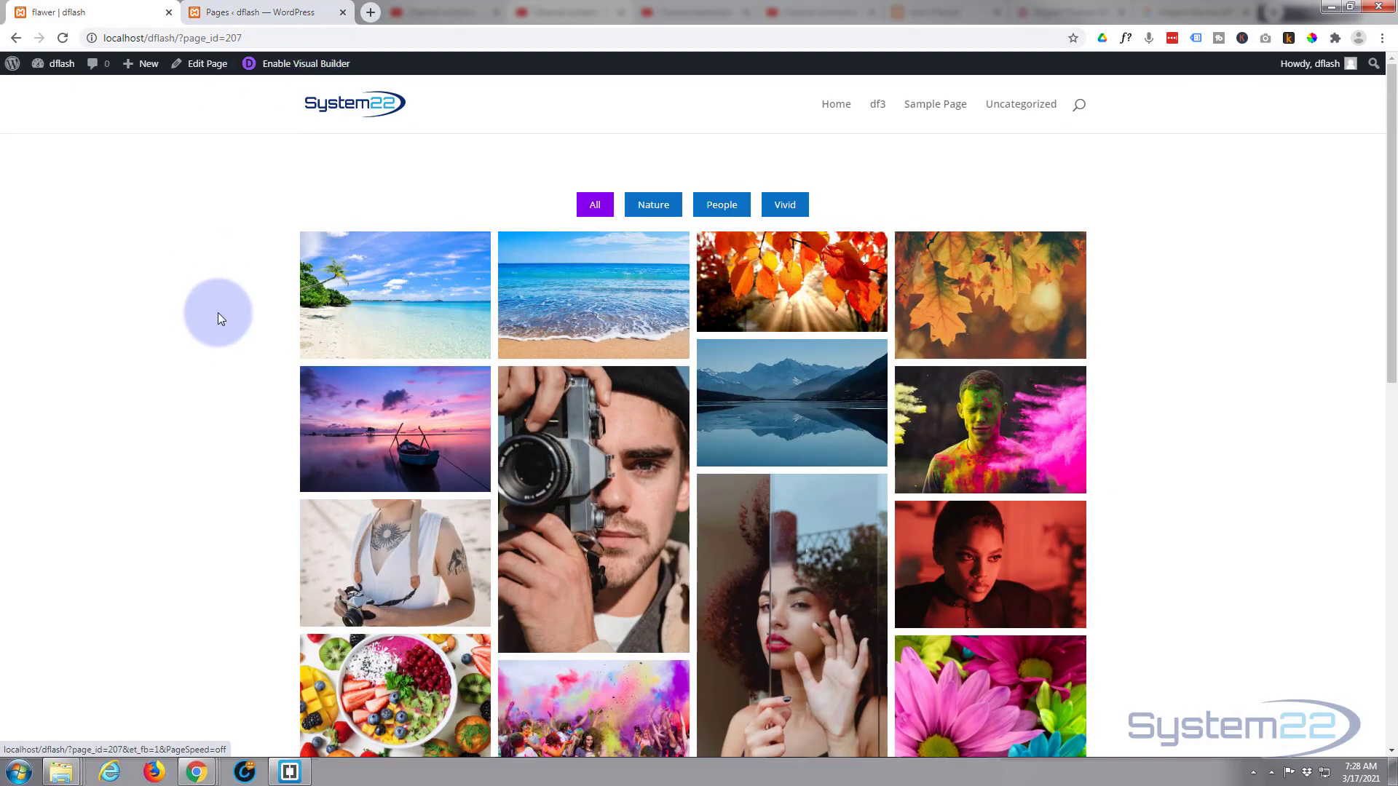
scroll(217, 313, down, 5)
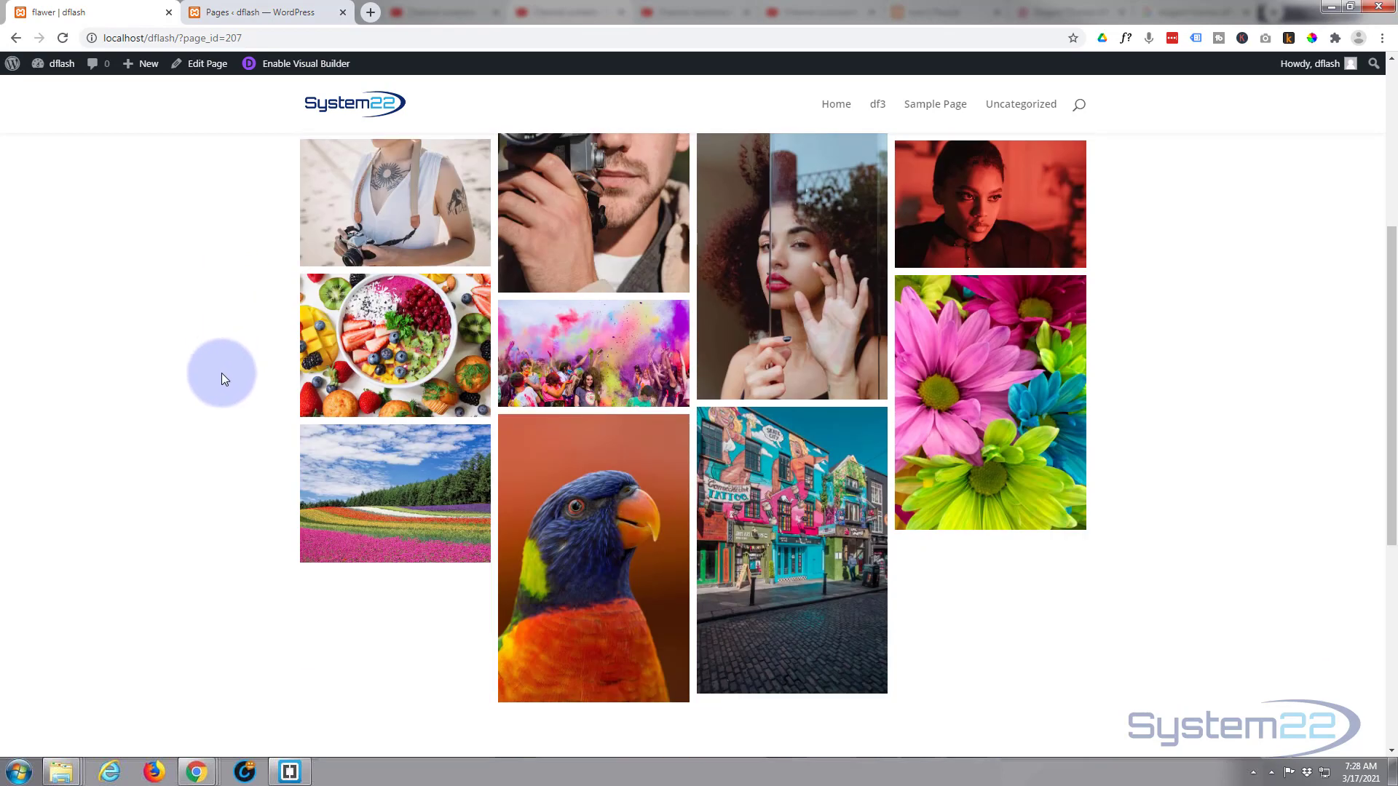
scroll(221, 374, up, 5)
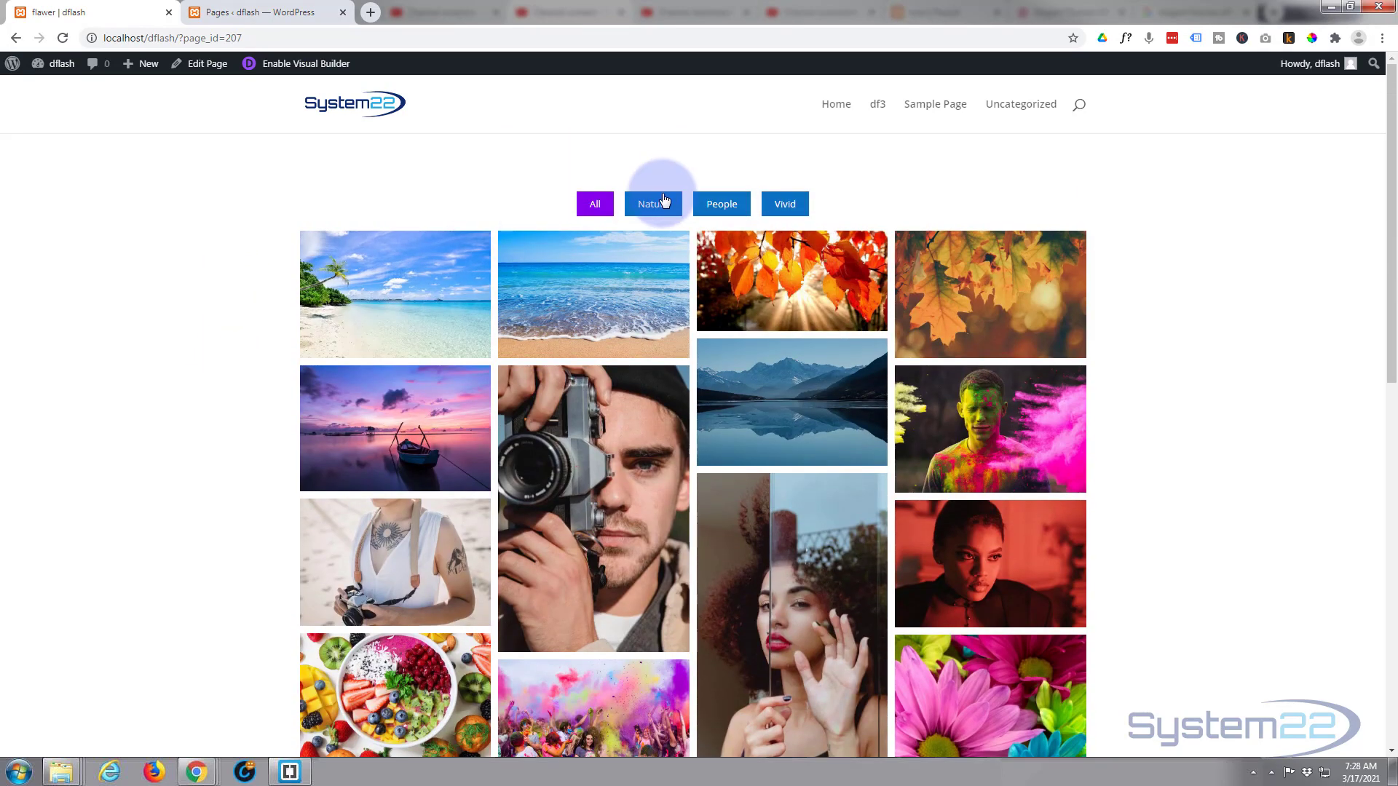
click(659, 210)
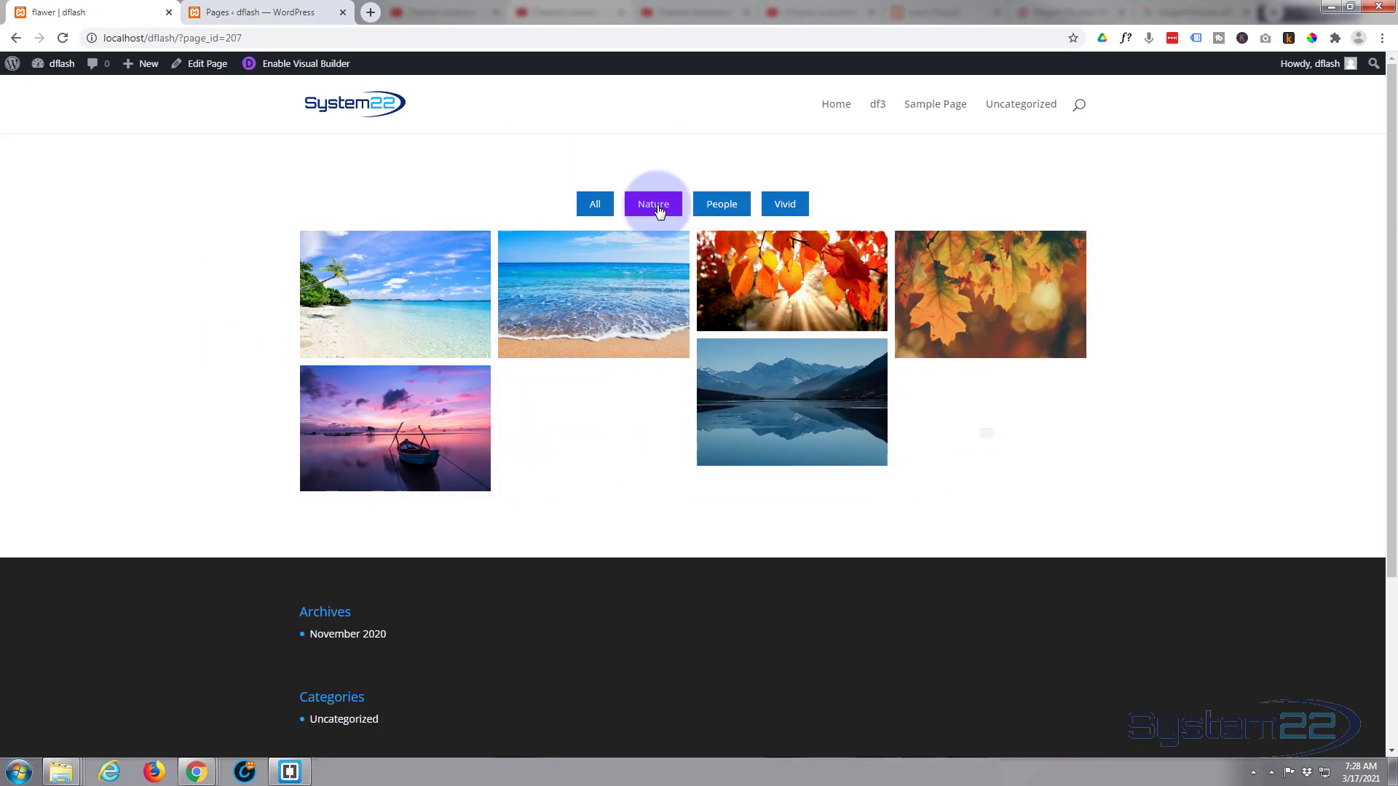
click(728, 209)
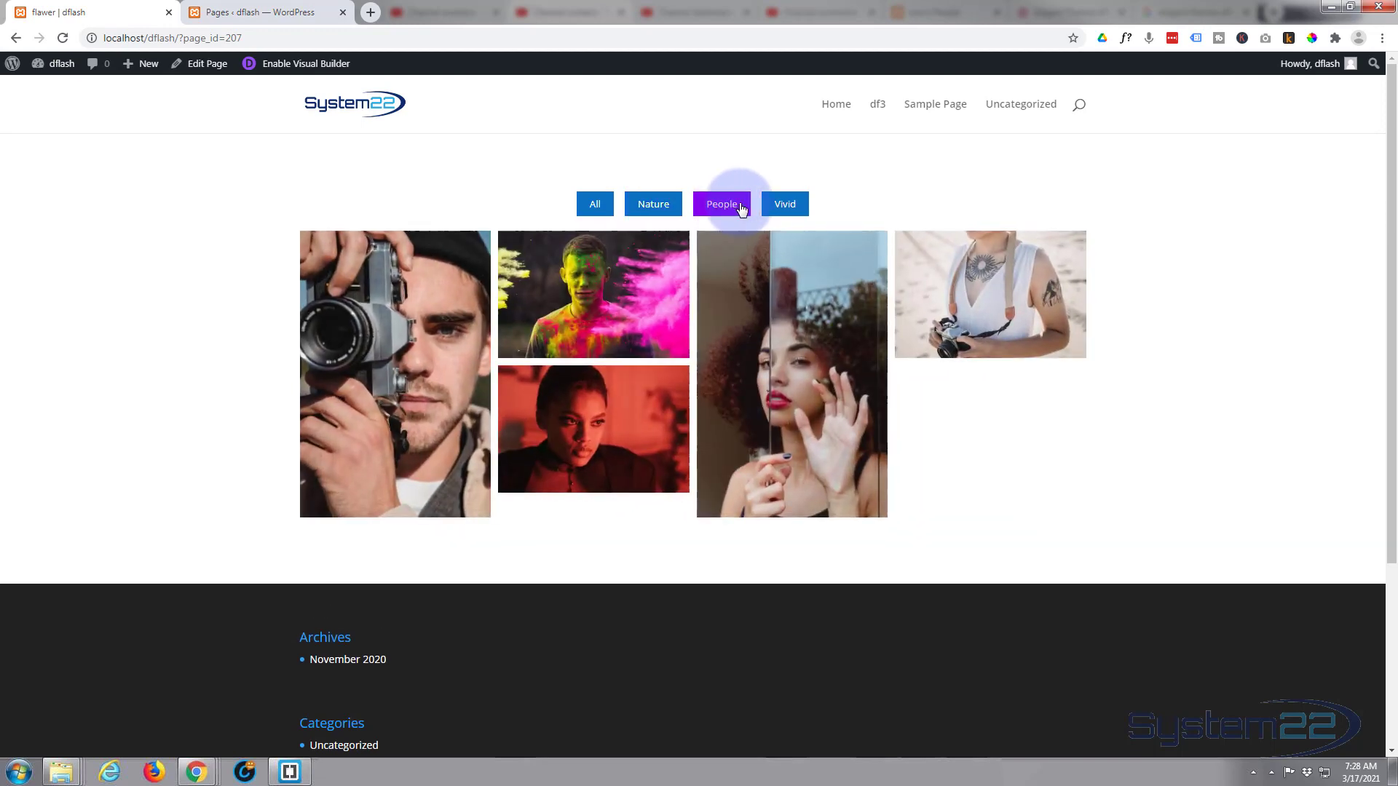
click(792, 208)
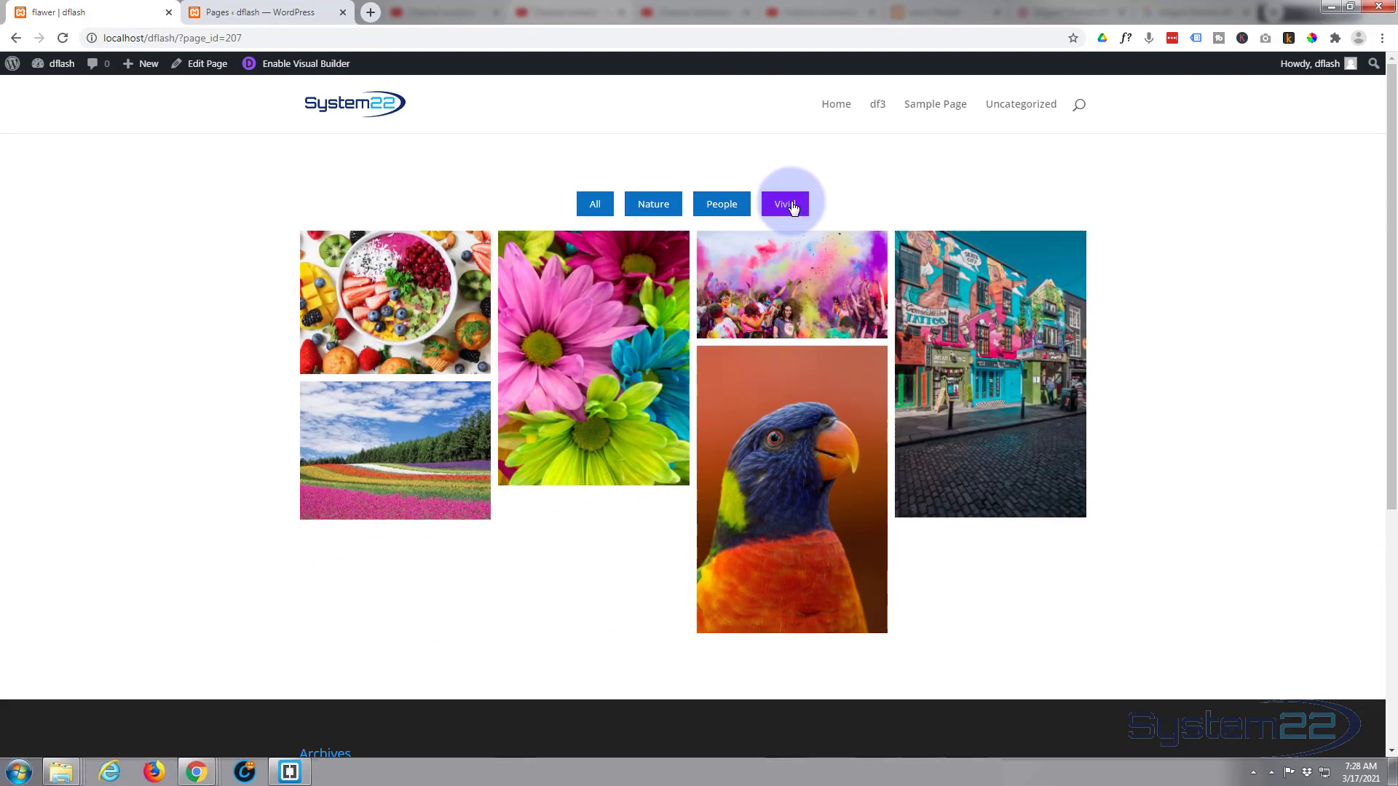
click(602, 204)
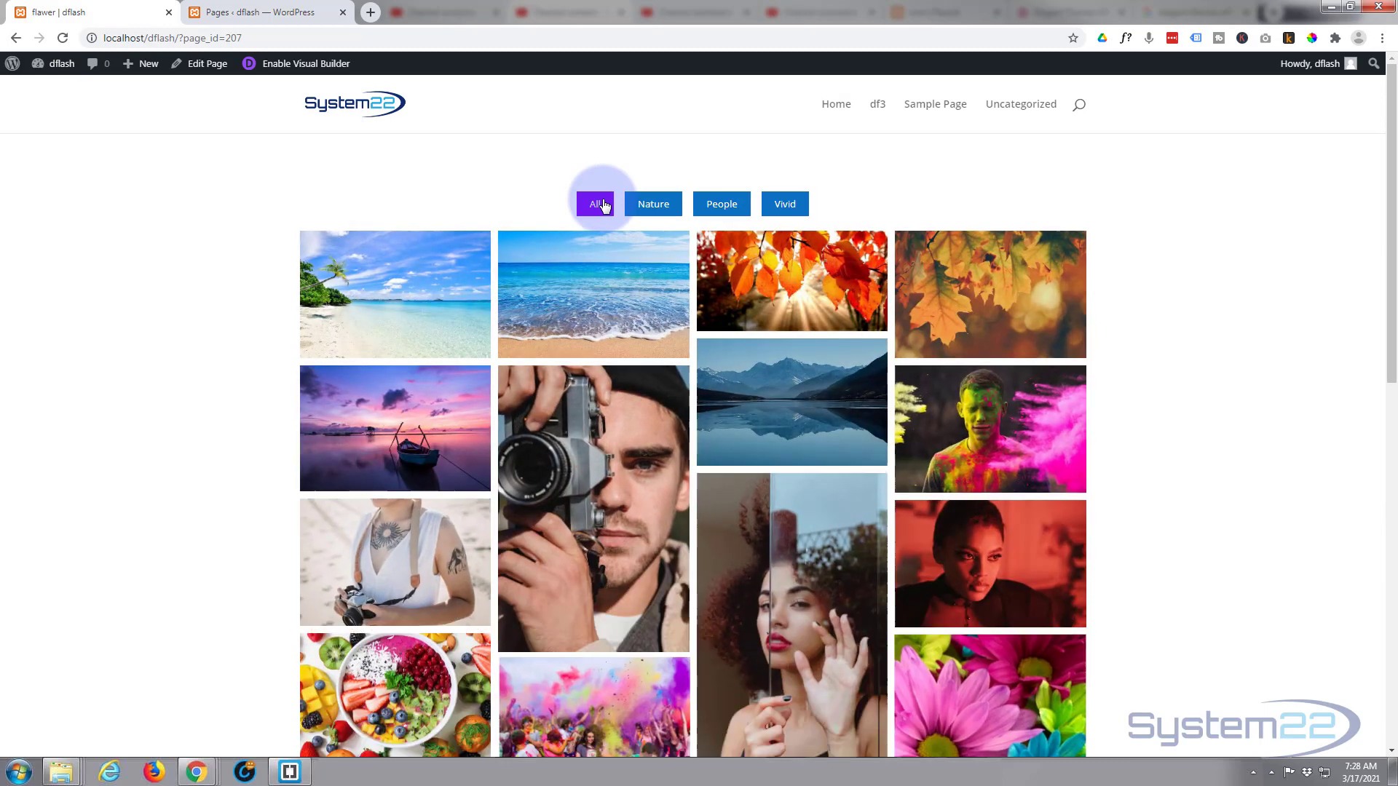
mouse_move(450, 297)
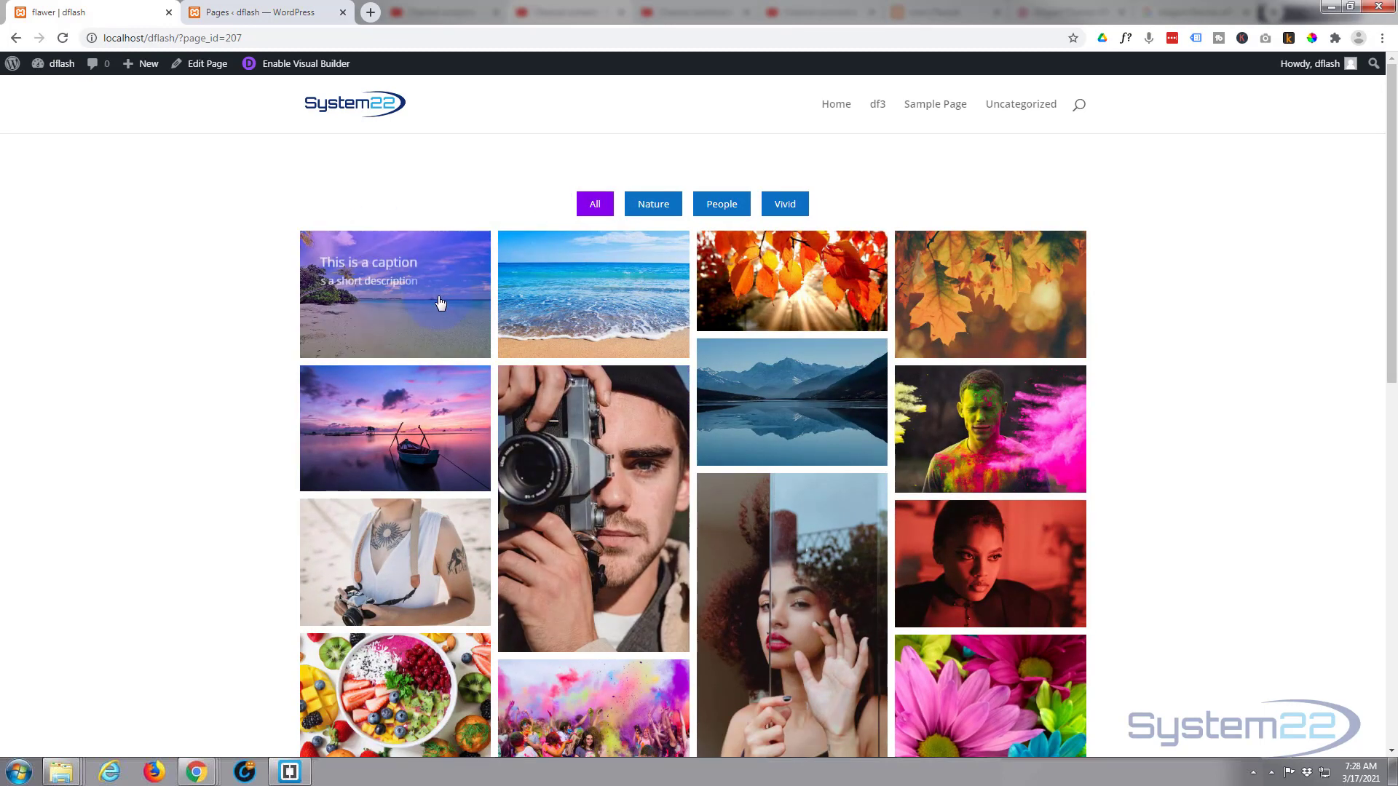
mouse_move(572, 289)
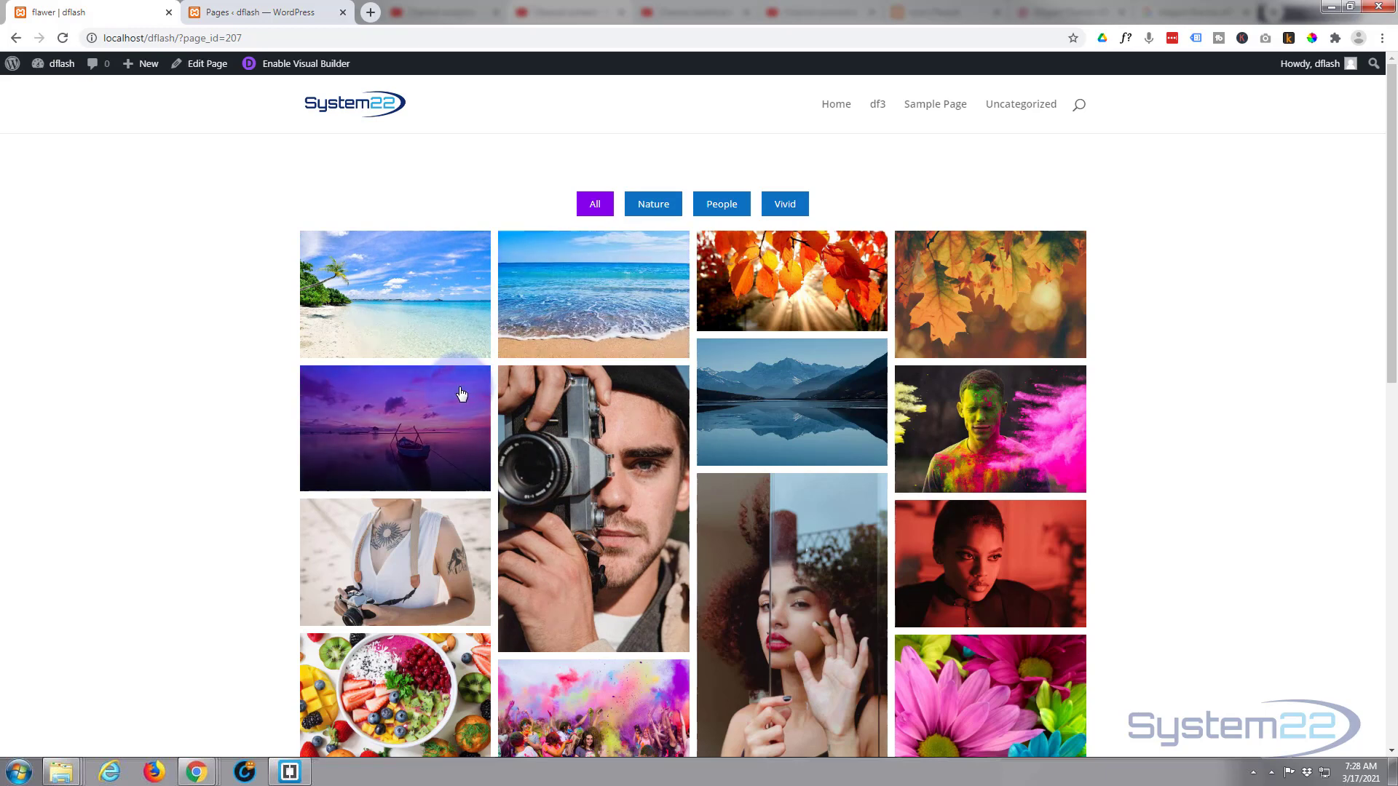
mouse_move(582, 437)
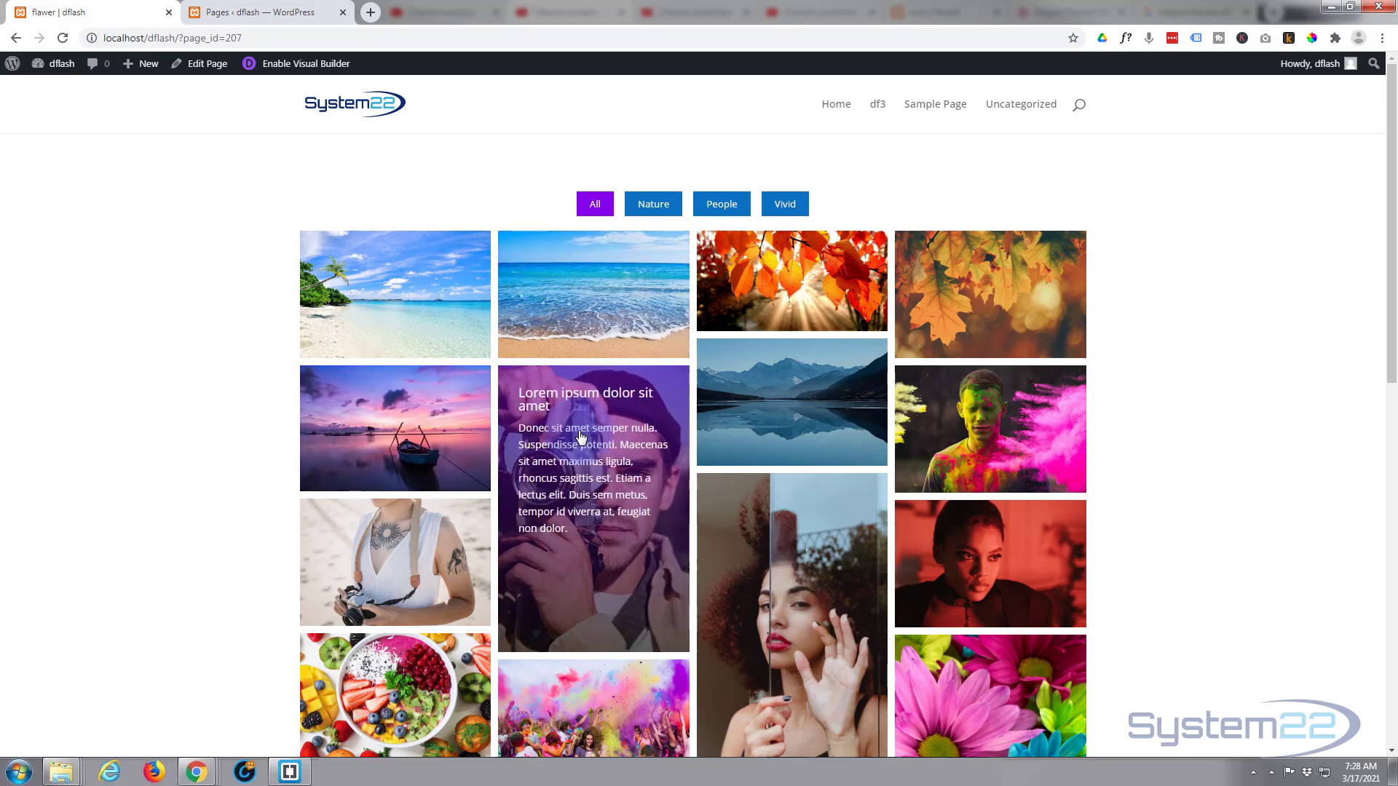
mouse_move(993, 458)
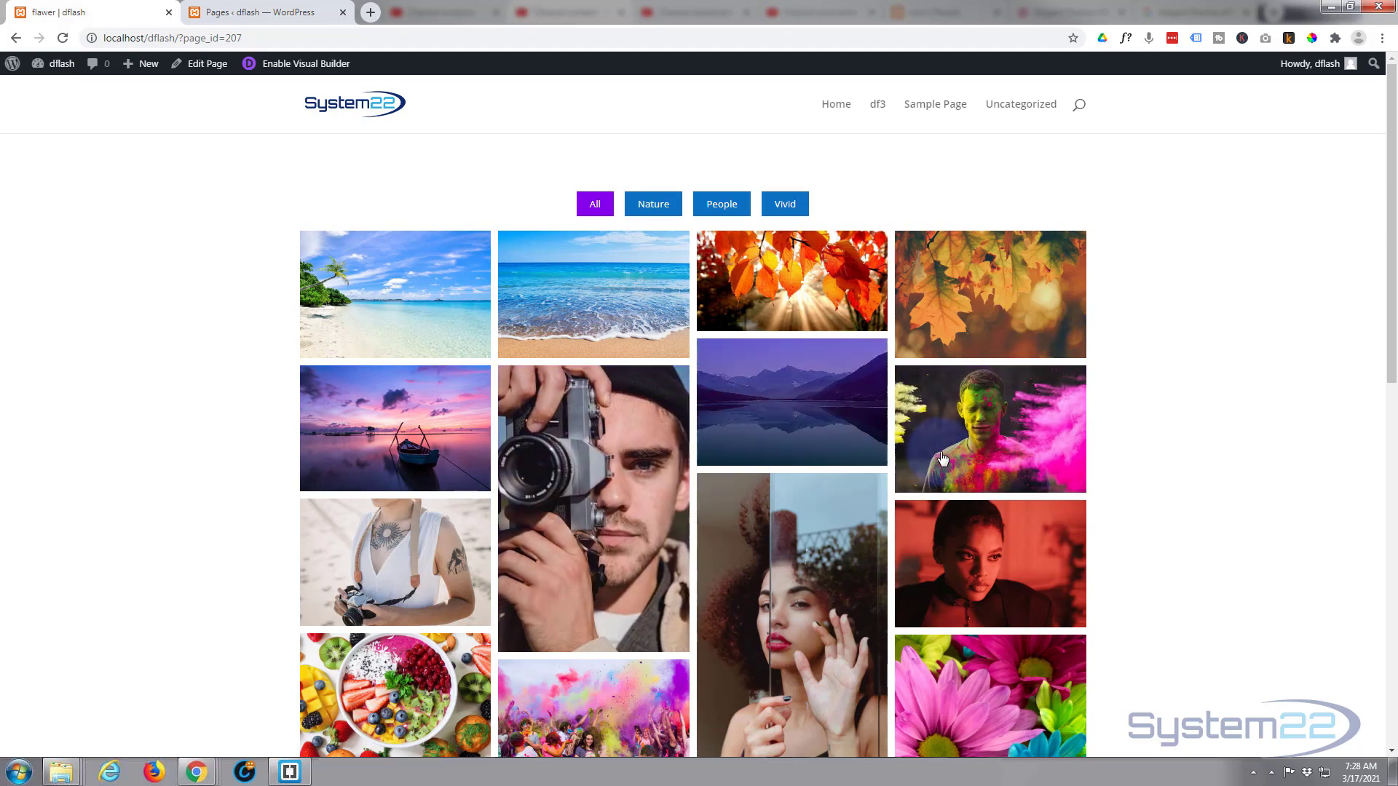
click(988, 454)
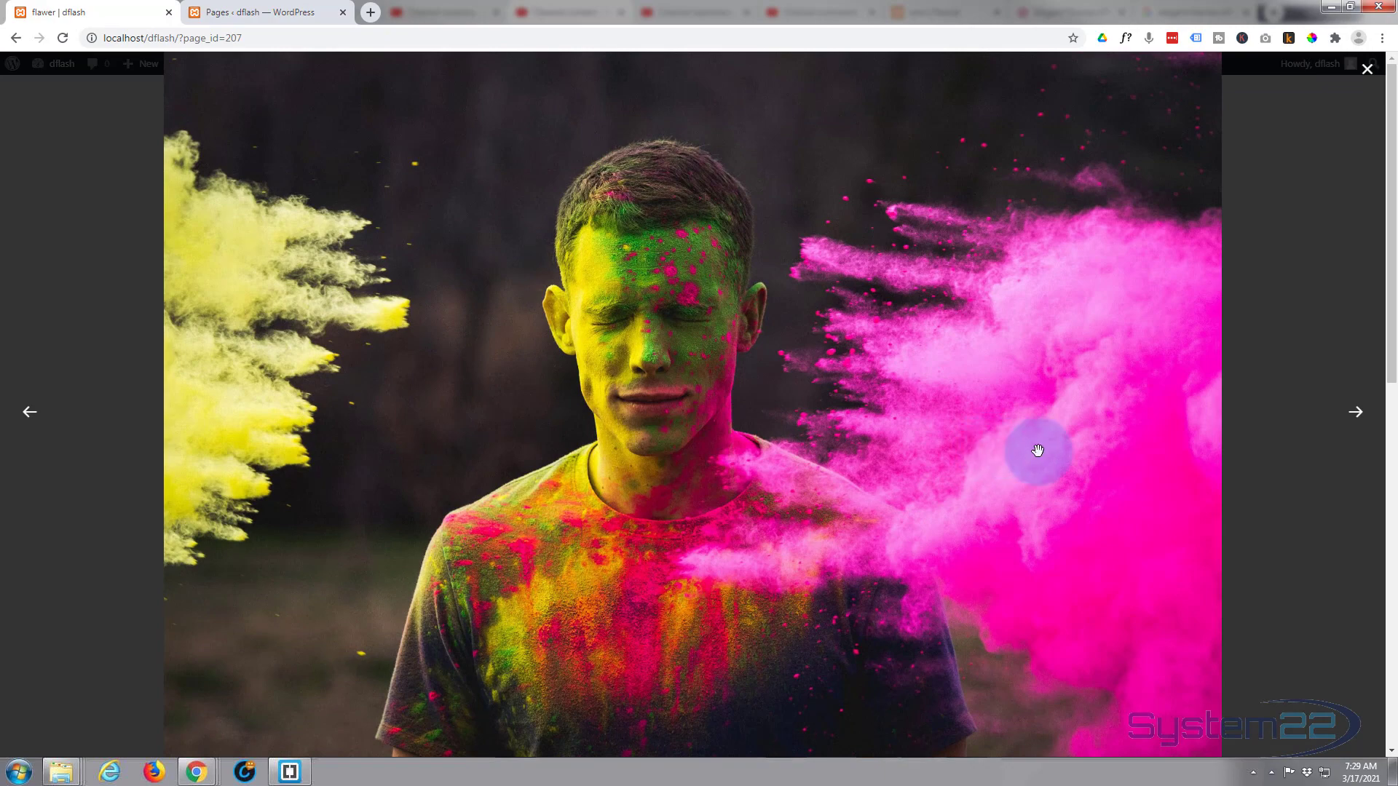
click(1357, 412)
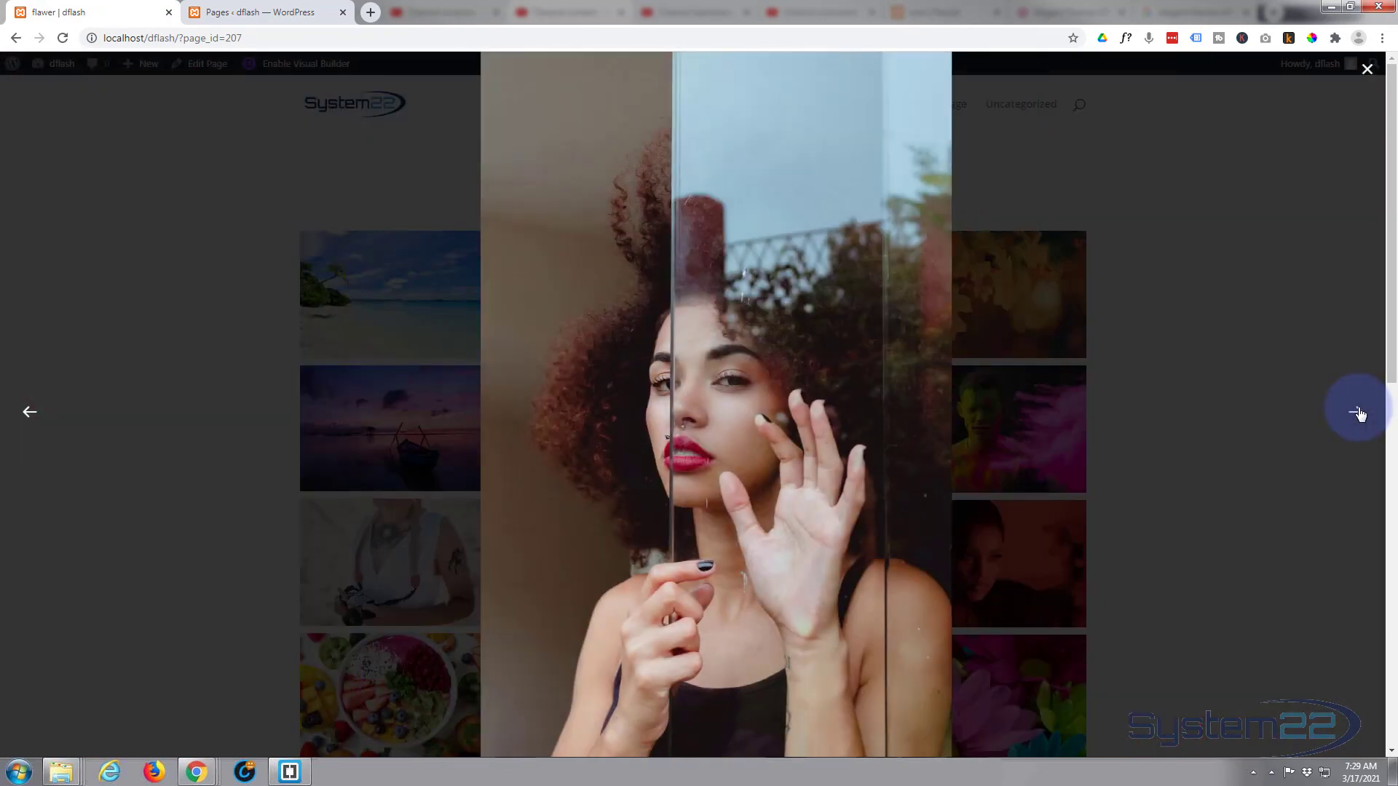
click(1358, 412)
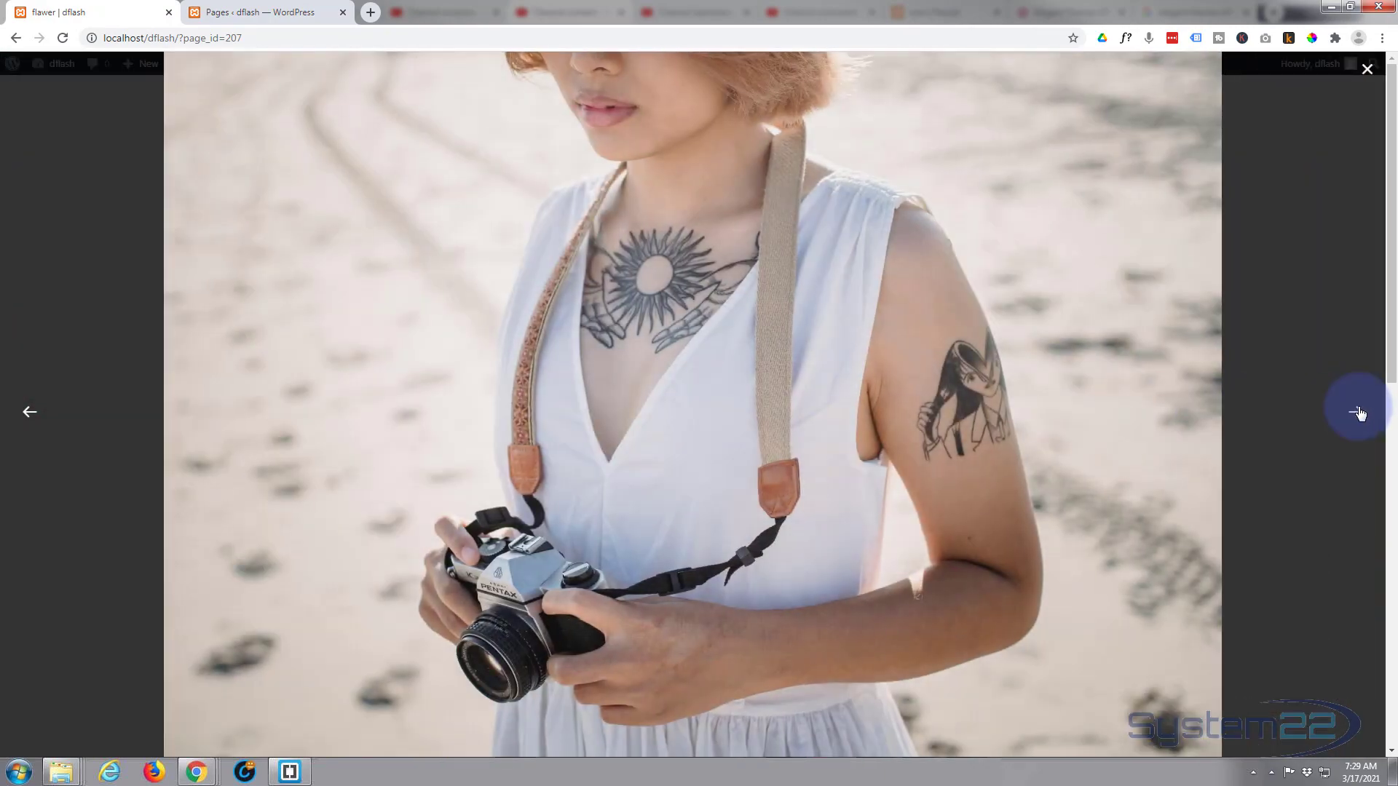
click(1357, 412)
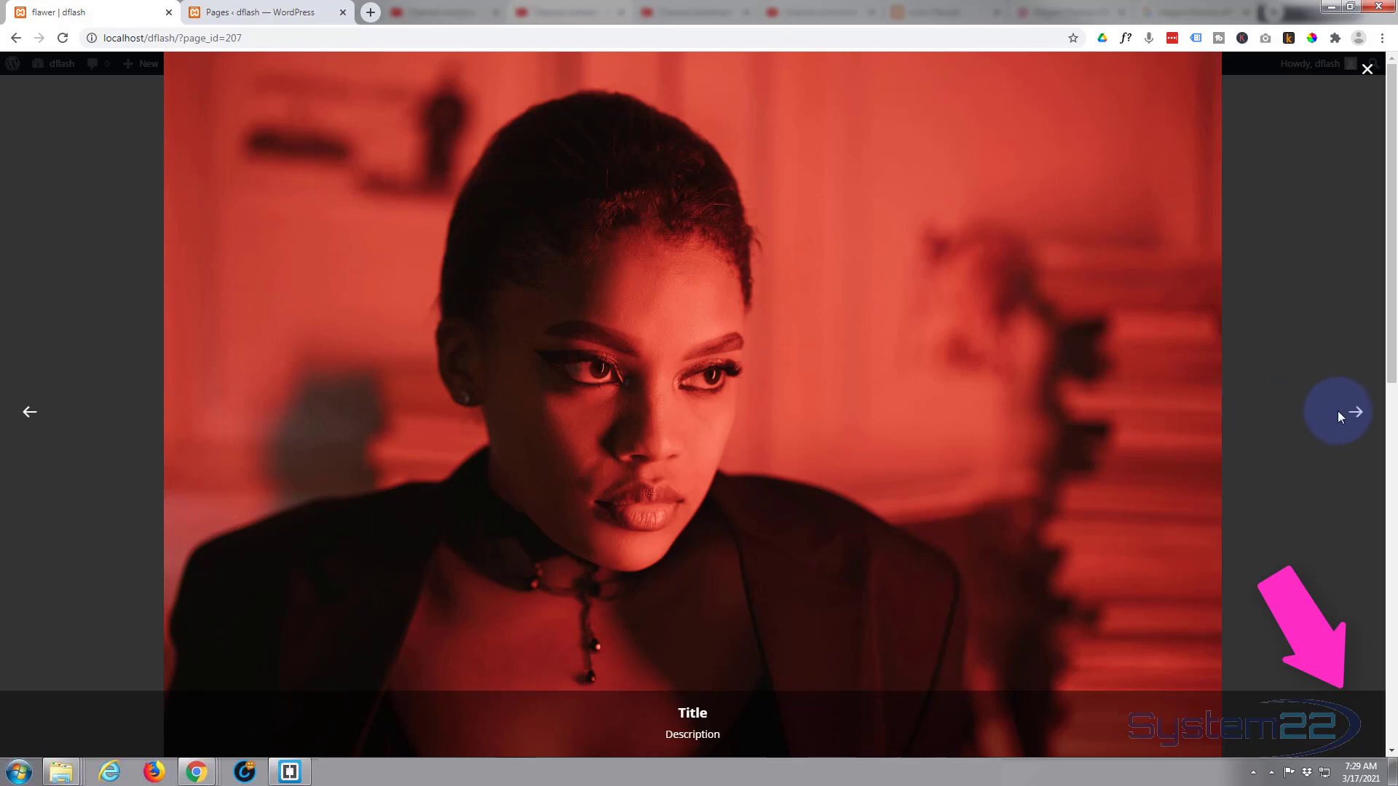
click(1356, 414)
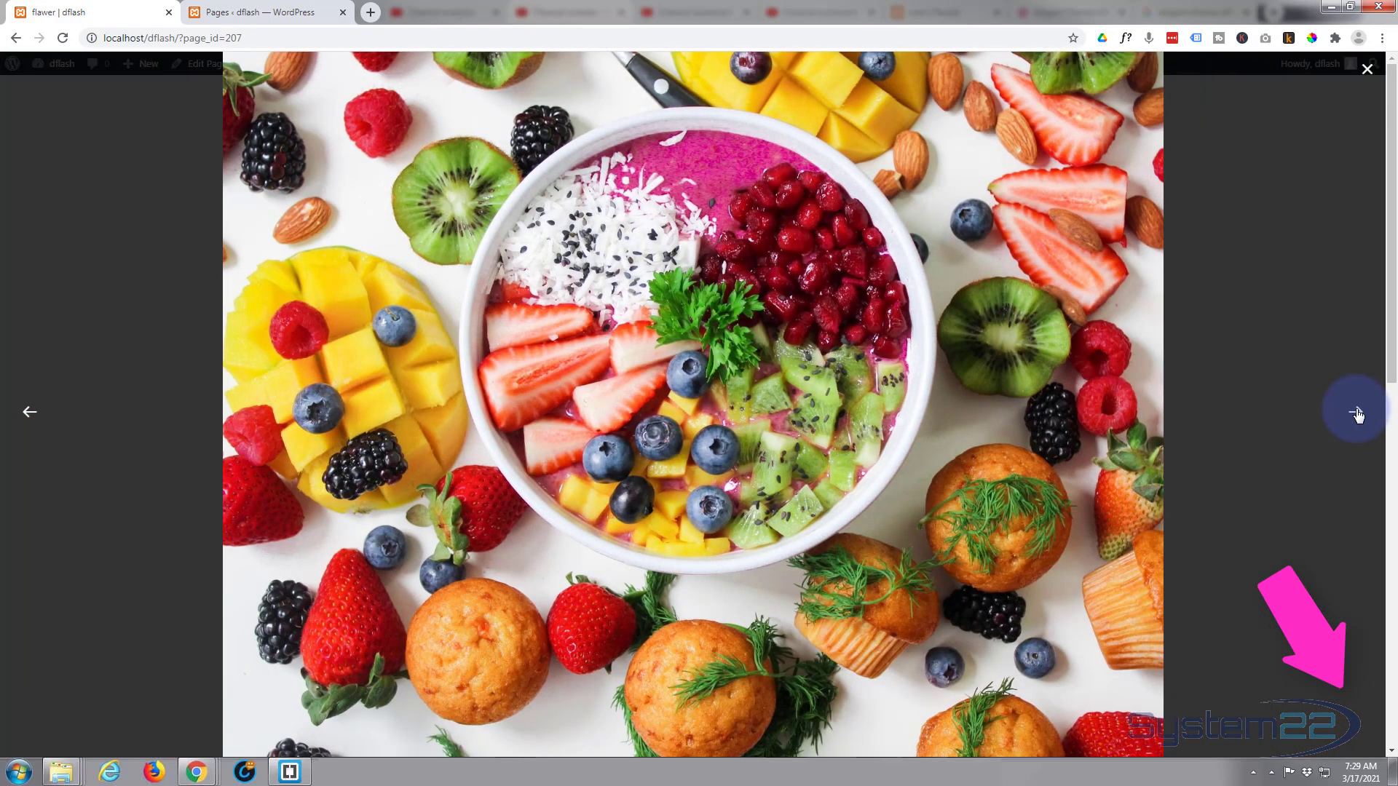
click(1366, 71)
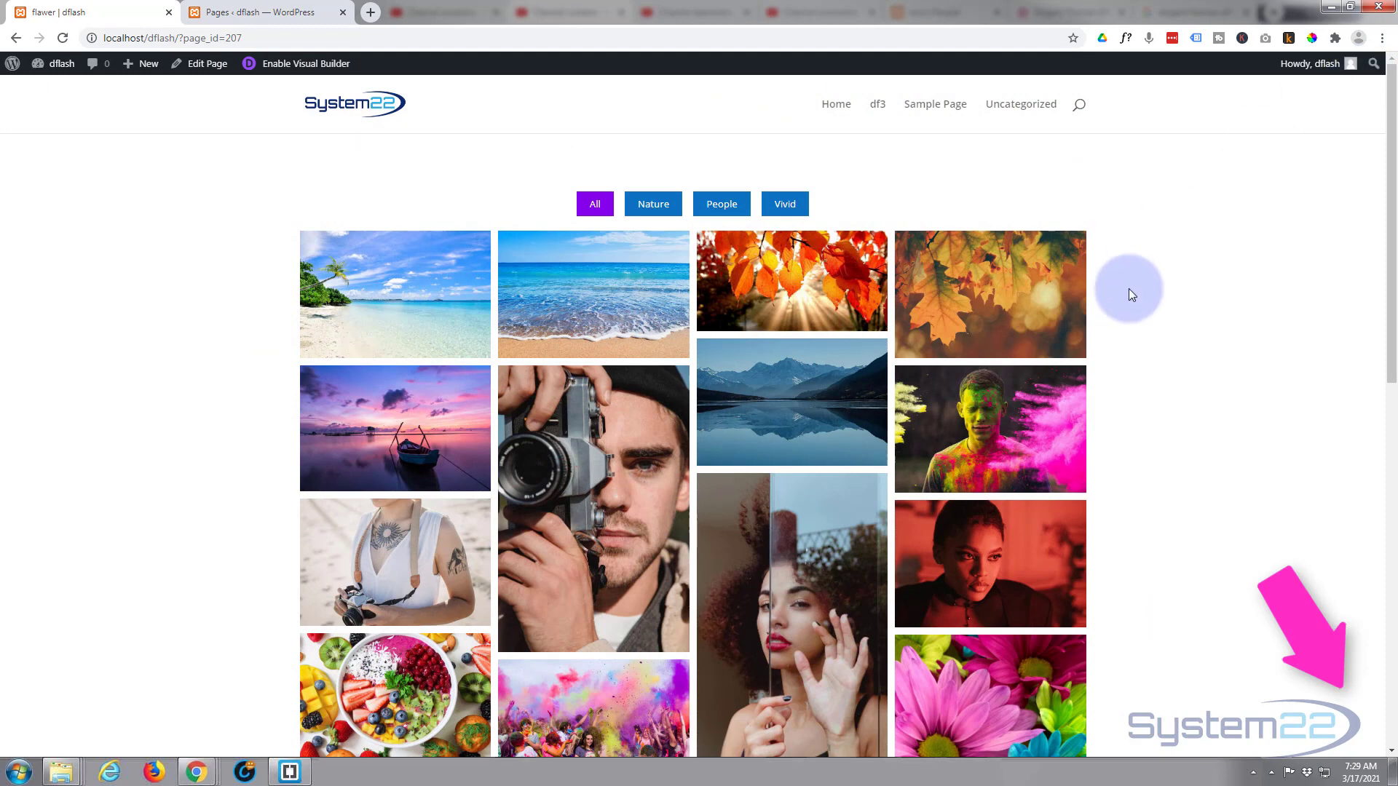